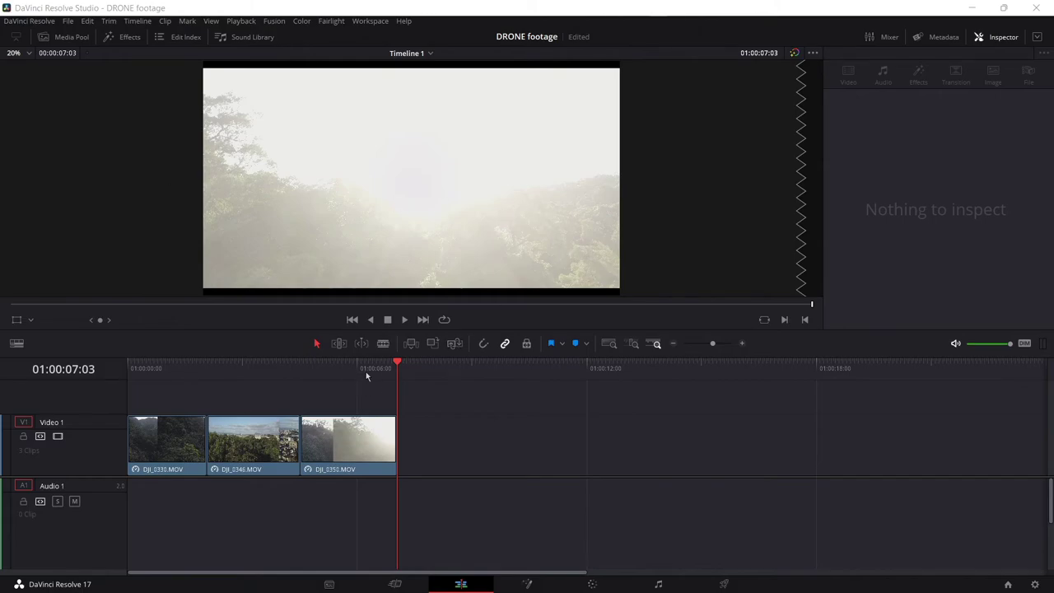
Play back and scrub through the three drone clips on the timeline to review the ungraded footage.
drag(367, 376, 127, 376)
key(space)
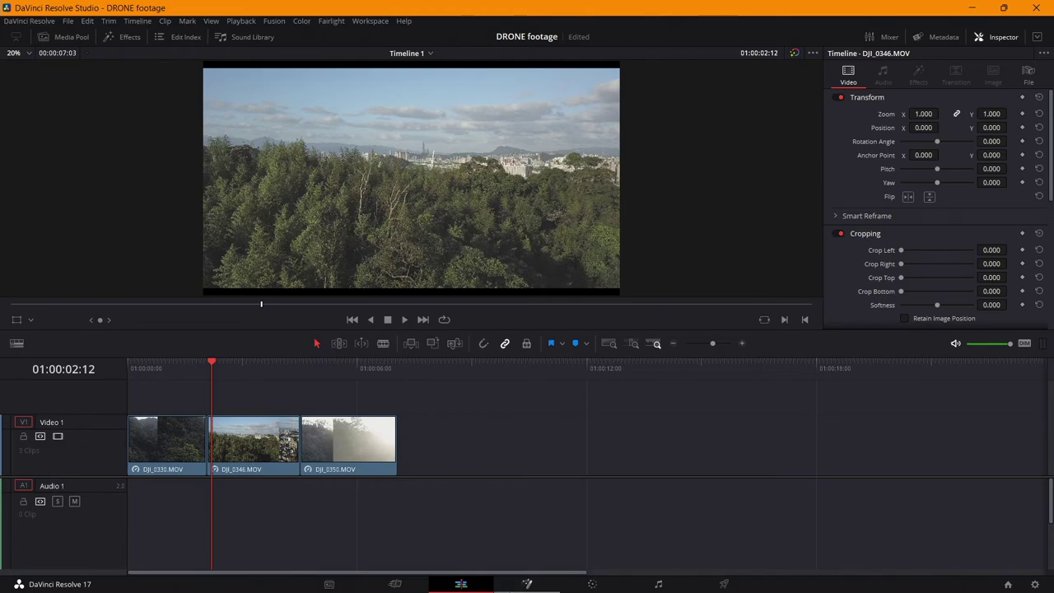
key(space)
key(space)
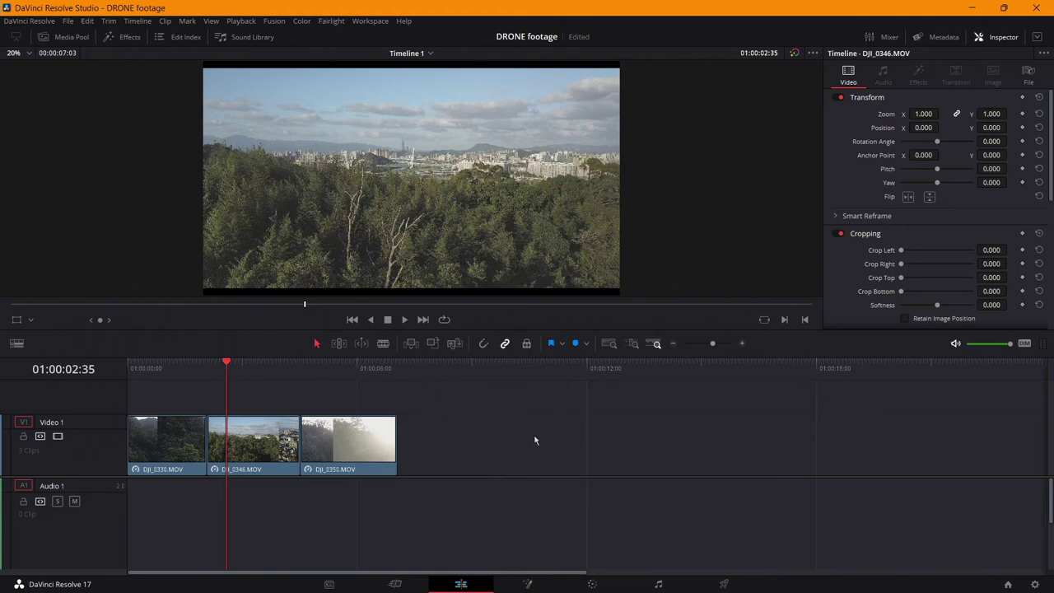
drag(232, 375, 59, 386)
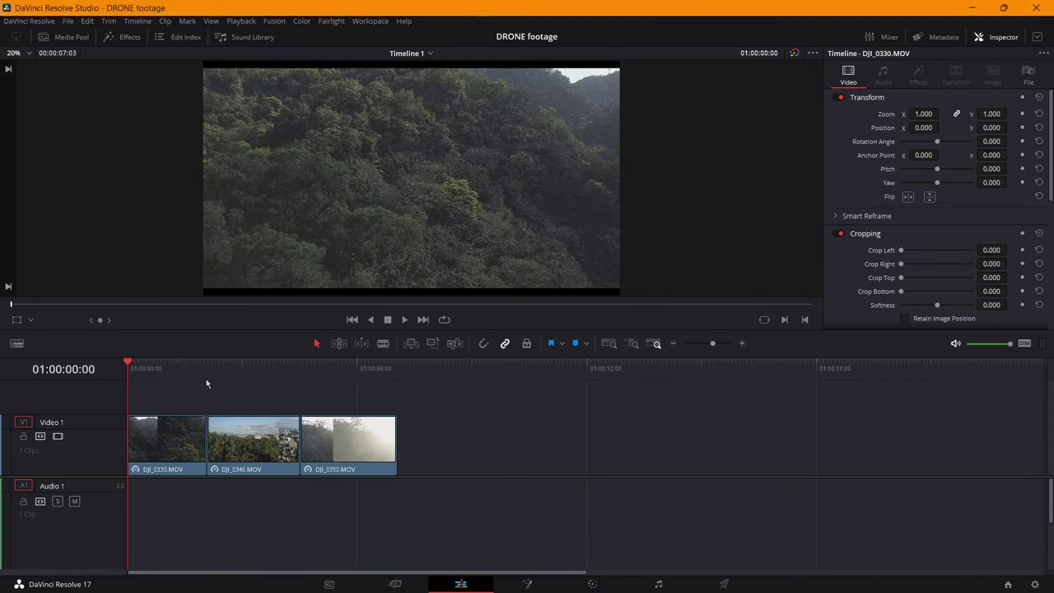
drag(141, 367, 412, 484)
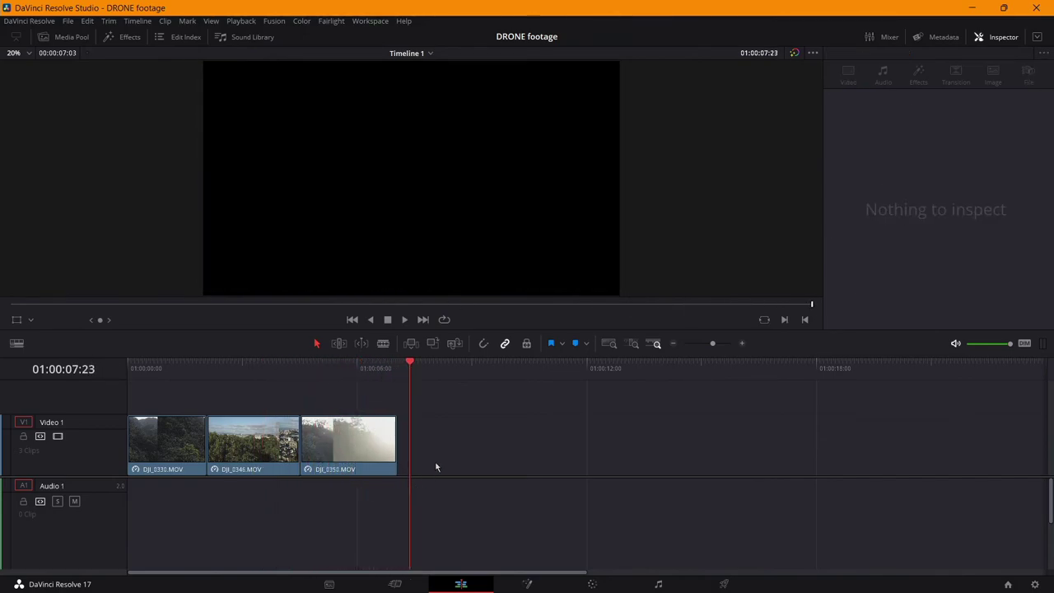
Switch to the Color page and add three serial nodes after the first node of clip 01.
click(592, 584)
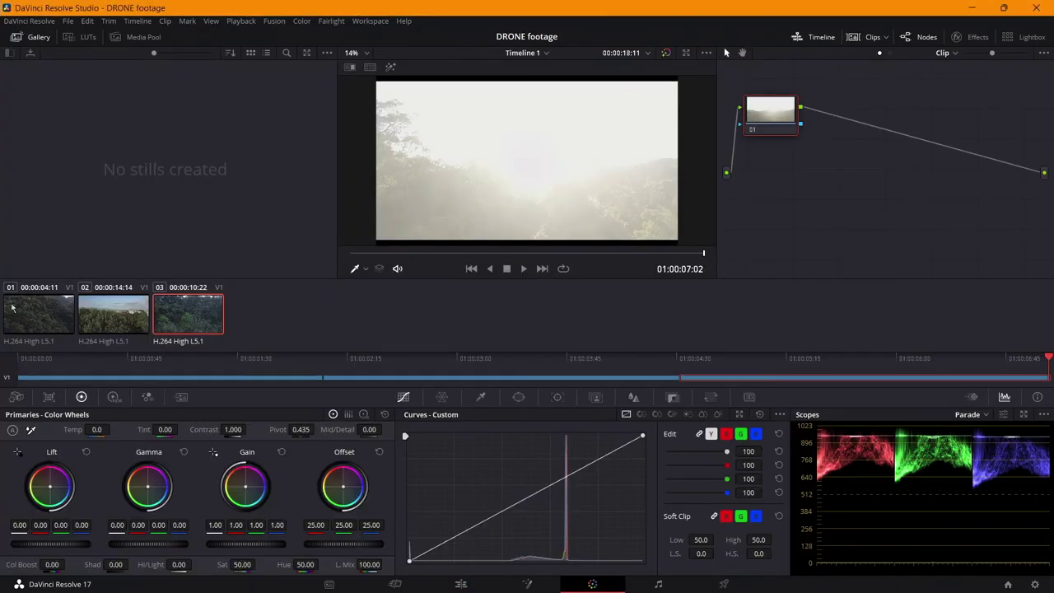
click(18, 310)
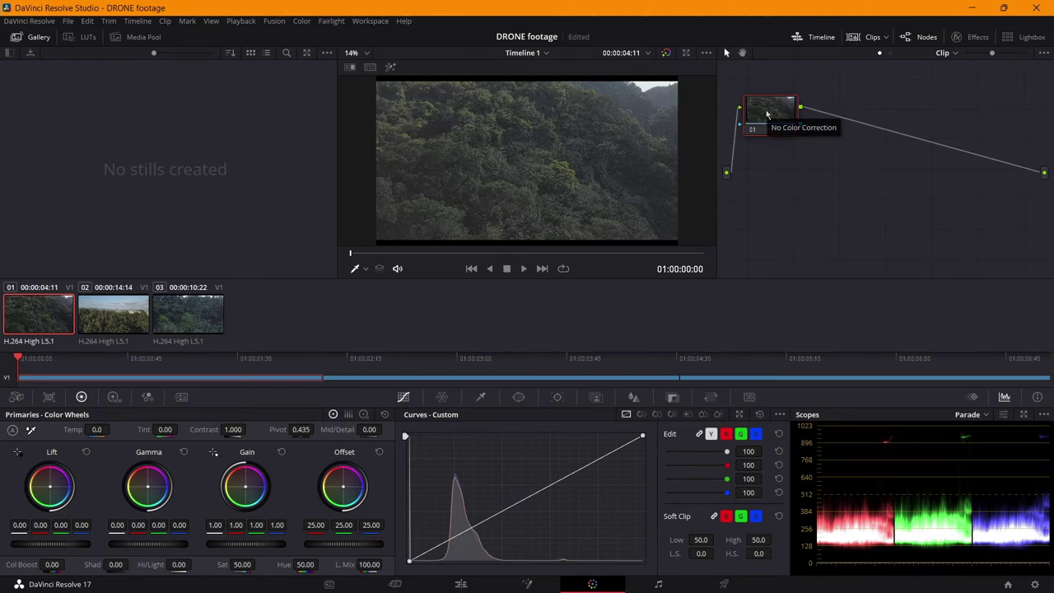
key(alt+s)
key(alt+s)
key(alt+s)
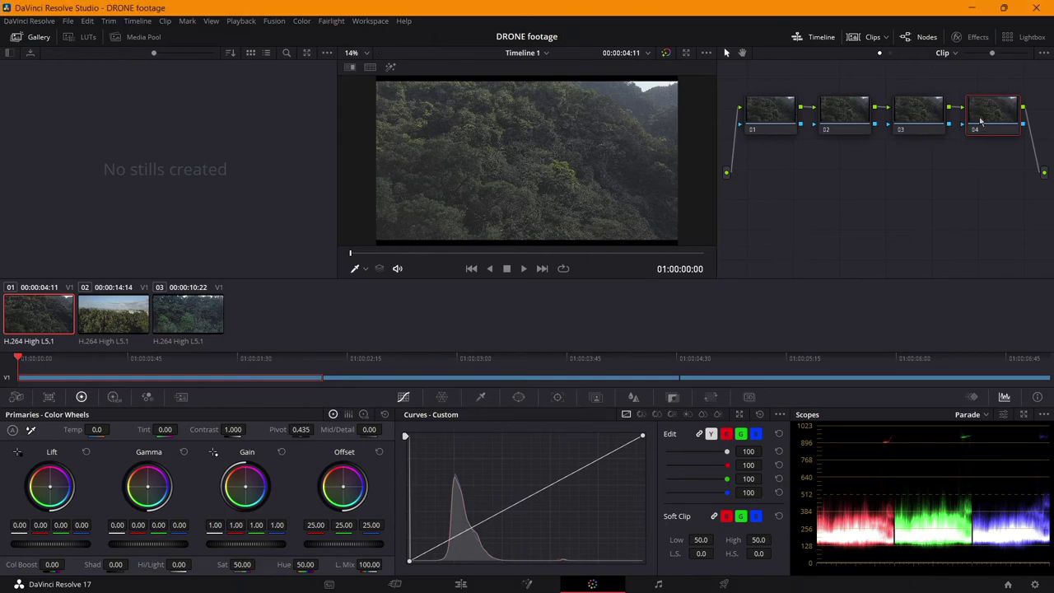
Undo the added serial nodes on clip 01 and redo them.
click(755, 116)
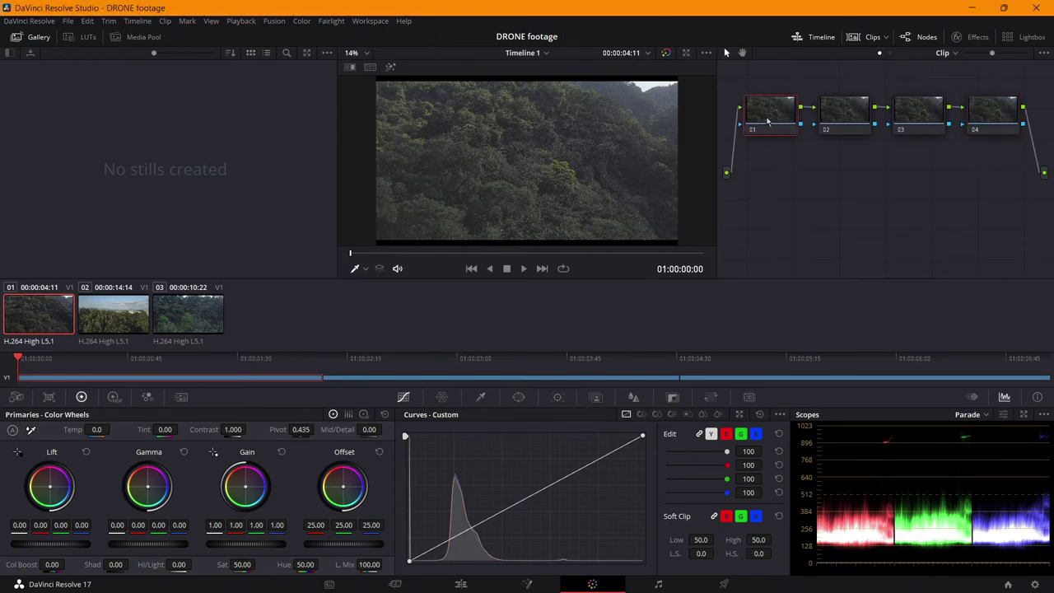
key(ctrl+z)
key(ctrl+z)
key(ctrl+z)
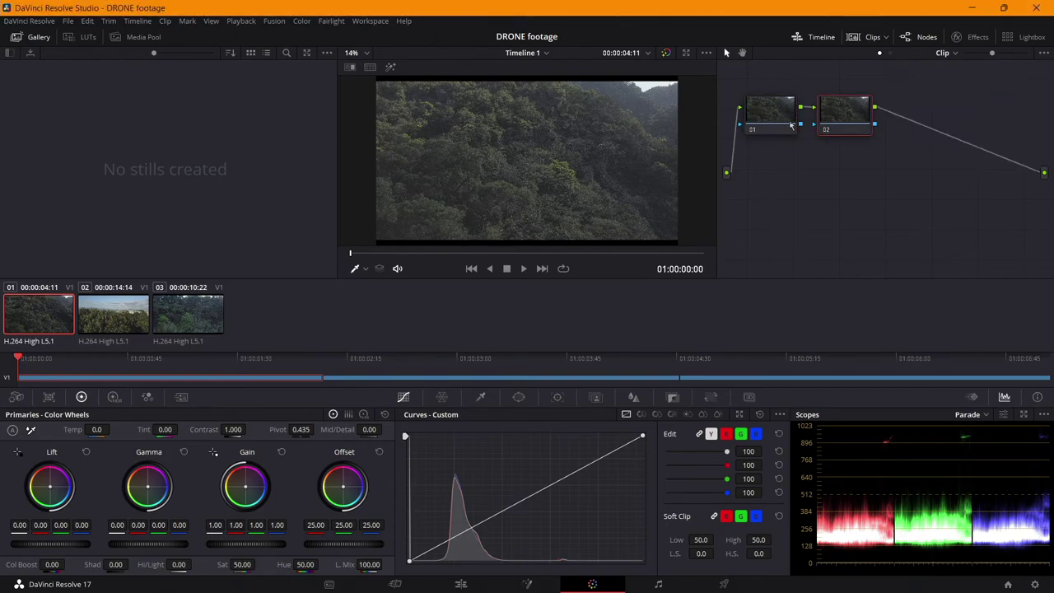
key(ctrl+shift+z)
key(ctrl+shift+z)
key(ctrl+shift+z)
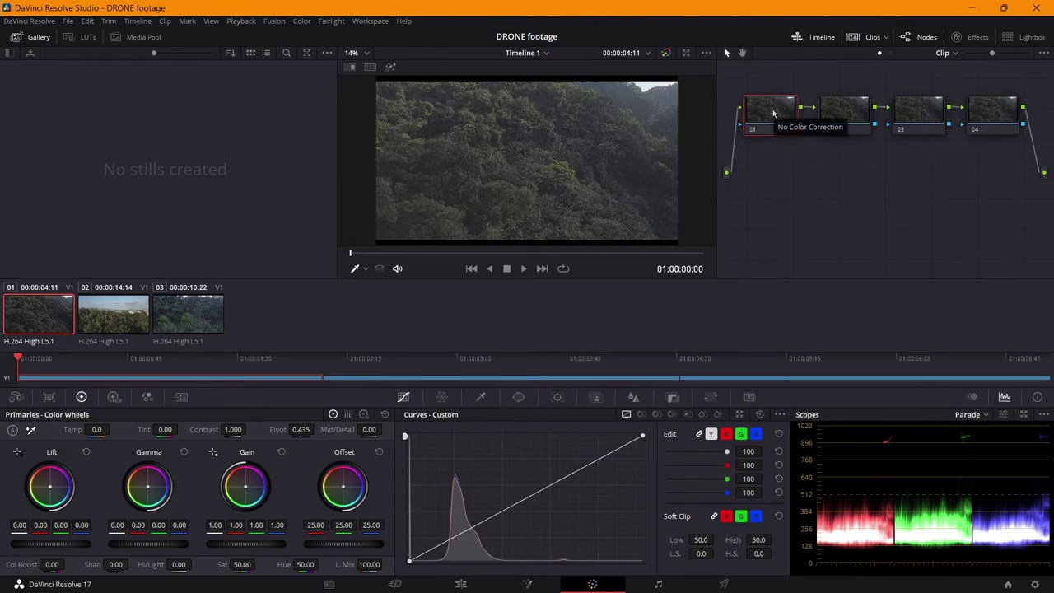
On node 01, raise the offset to 34.85 and set the contrast to 1.457 with a pivot of 0.337.
key(alt+shift+c)
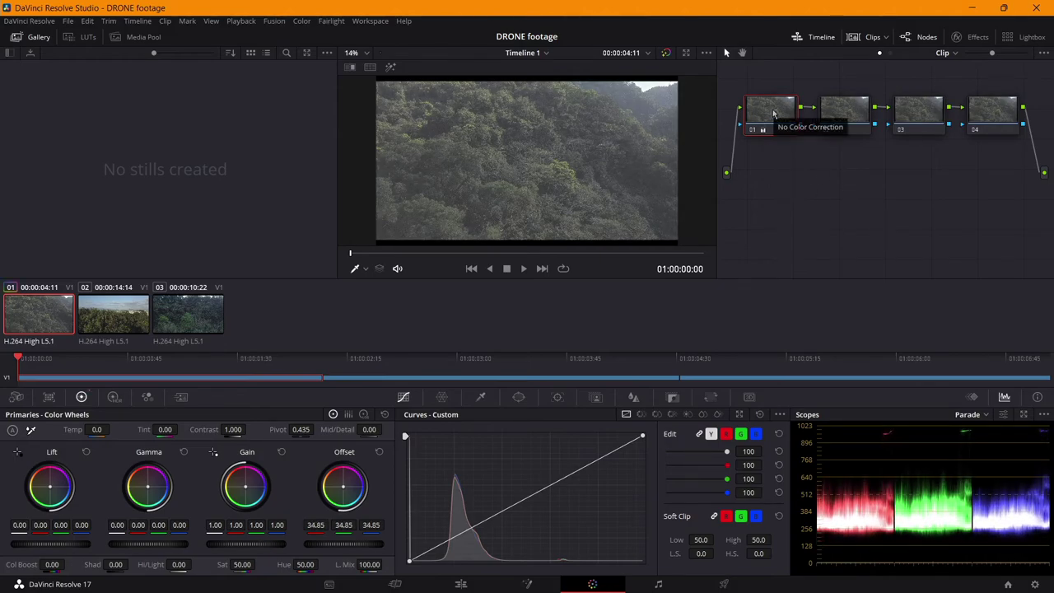
key(alt+shift+c)
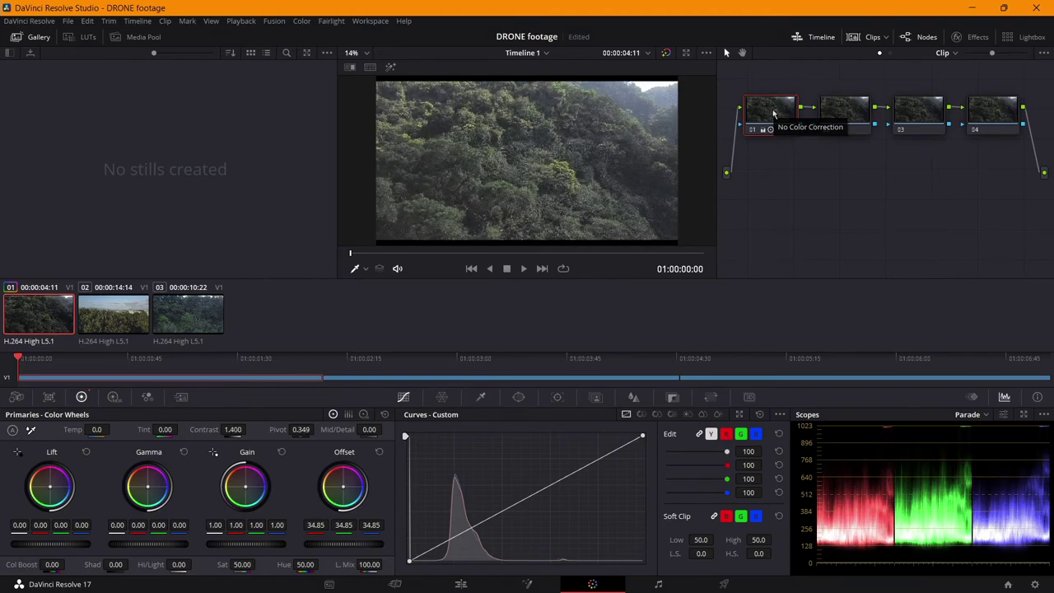
key(alt+shift+c)
key(alt+shift+c)
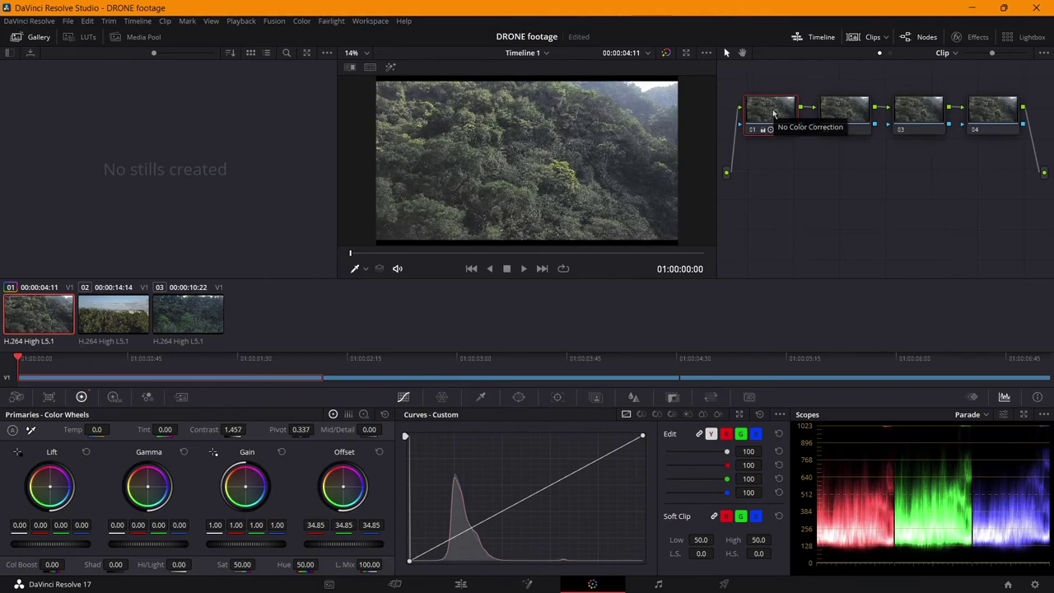
On node 02, set lift to -0.02, gamma to 0.01 and gain to 1.02.
click(848, 115)
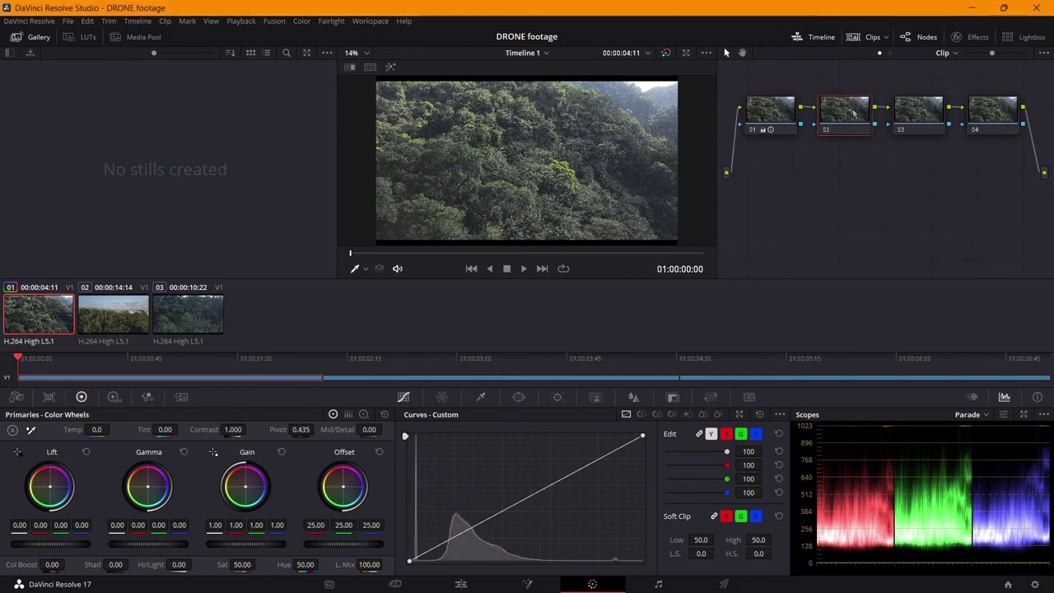
key(alt+shift+c)
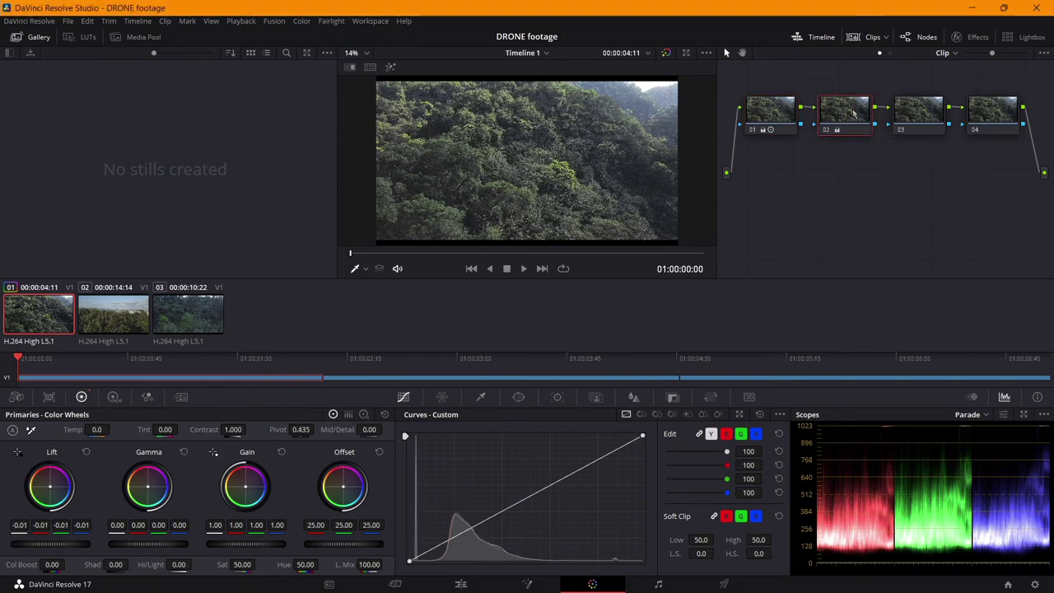
key(alt+shift+c)
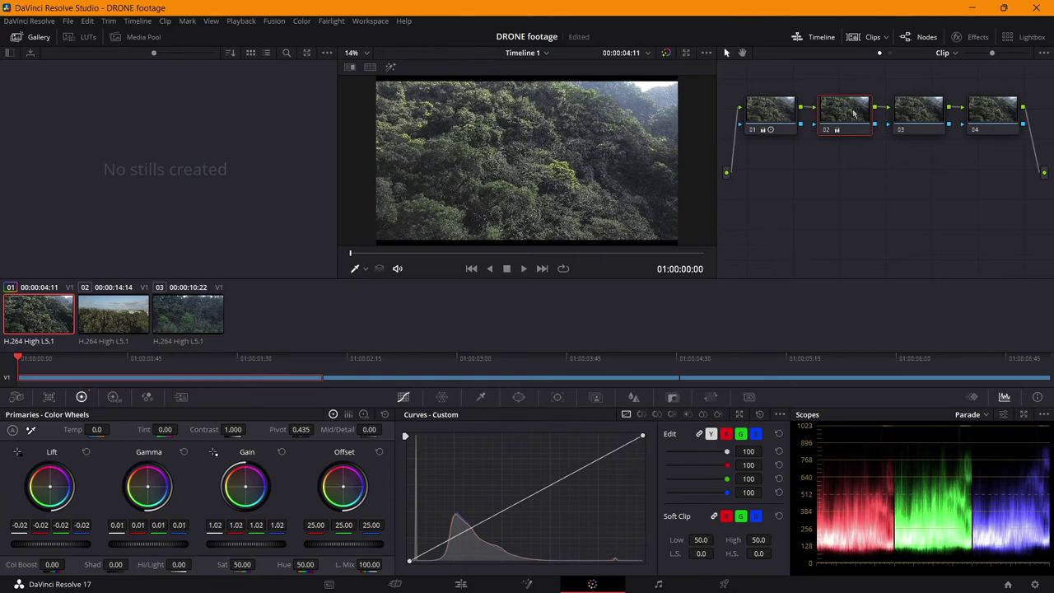
Lower node 02's shadows to -0.08 with the Log wheels, and return to the primary color wheels.
key(alt+z)
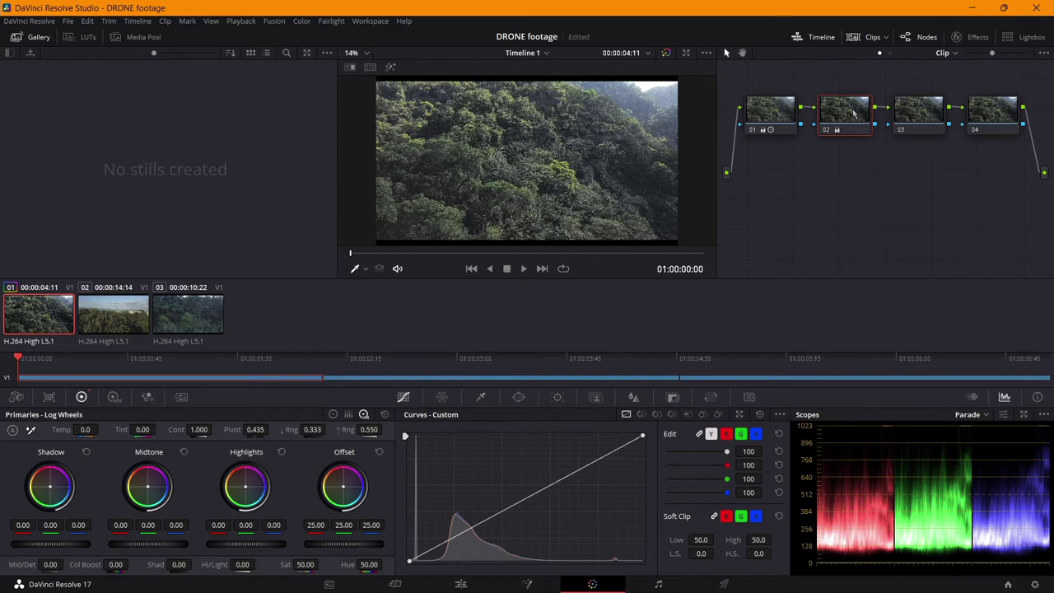
key(alt+shift+z)
key(alt+shift+z)
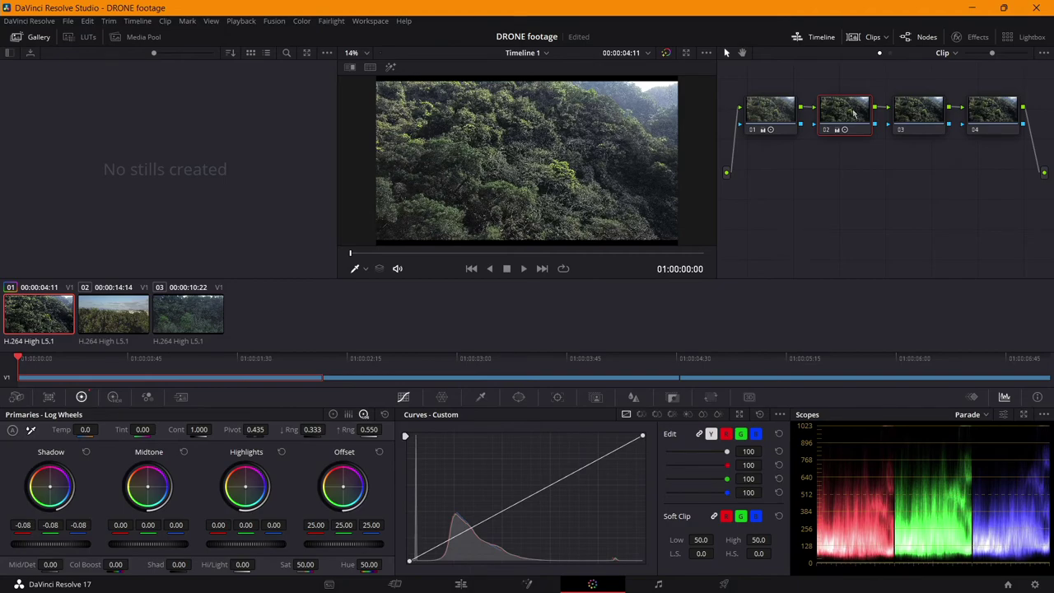
key(alt+shift+w)
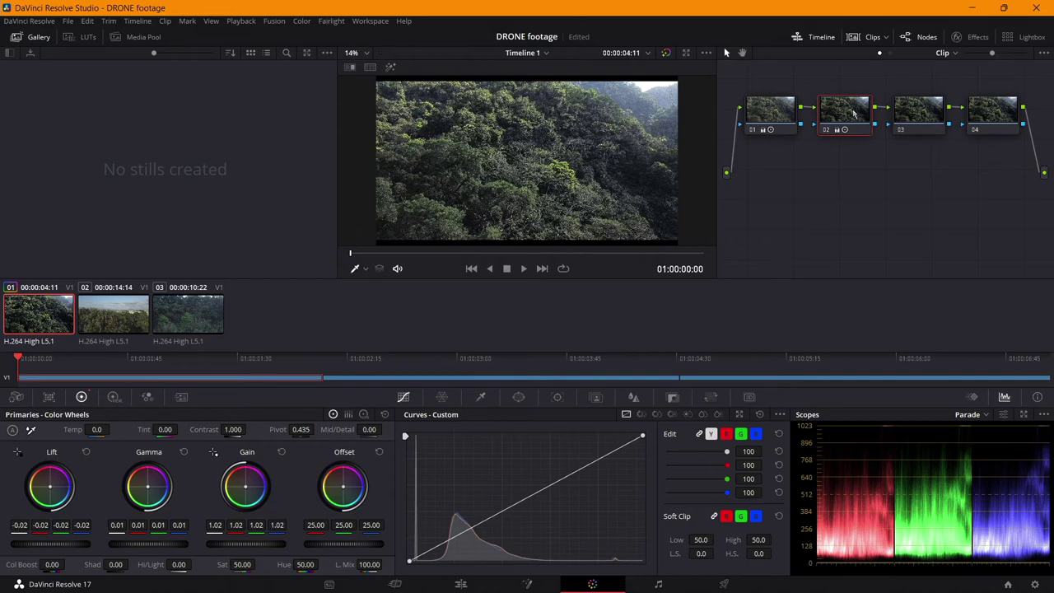
On node 03, set the saturation to 71.37 and the color boost to 6.02.
key(alt+semicolon)
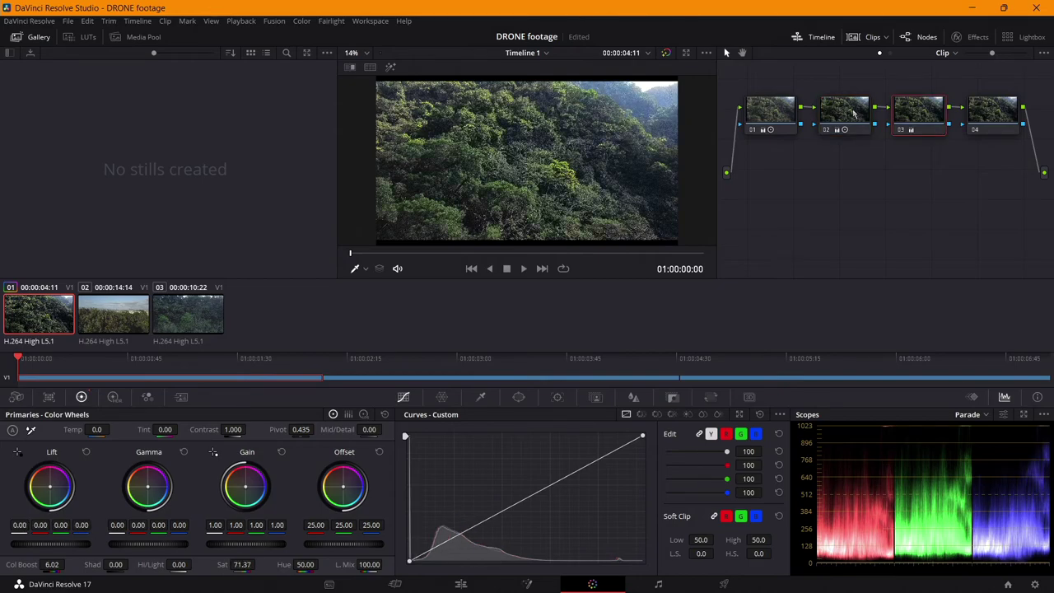
key(alt+semicolon)
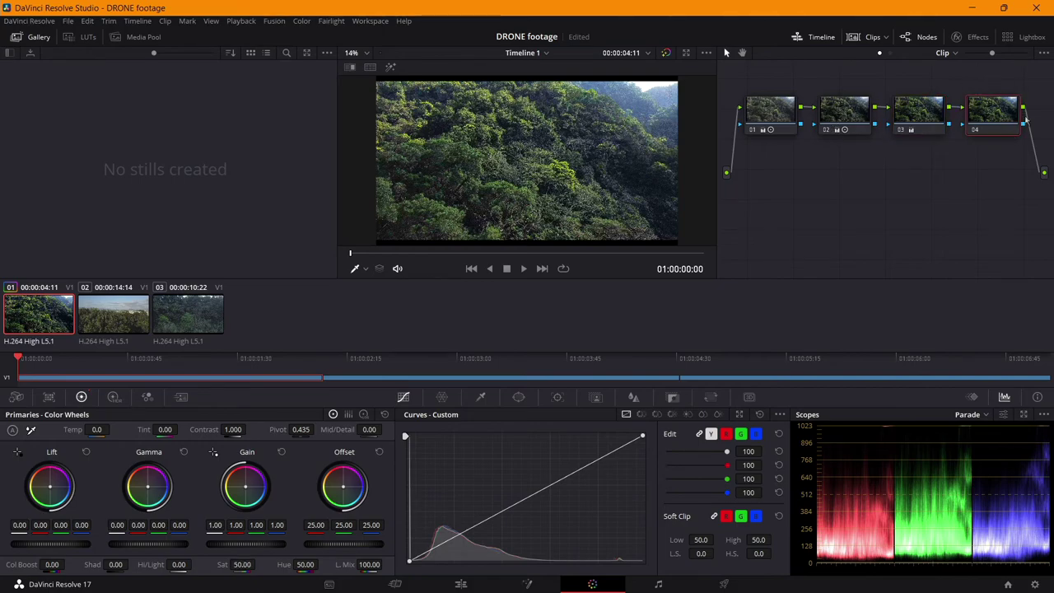
On node 04, set temporal noise reduction to 3 frames with motion estimation type None.
drag(989, 116, 994, 113)
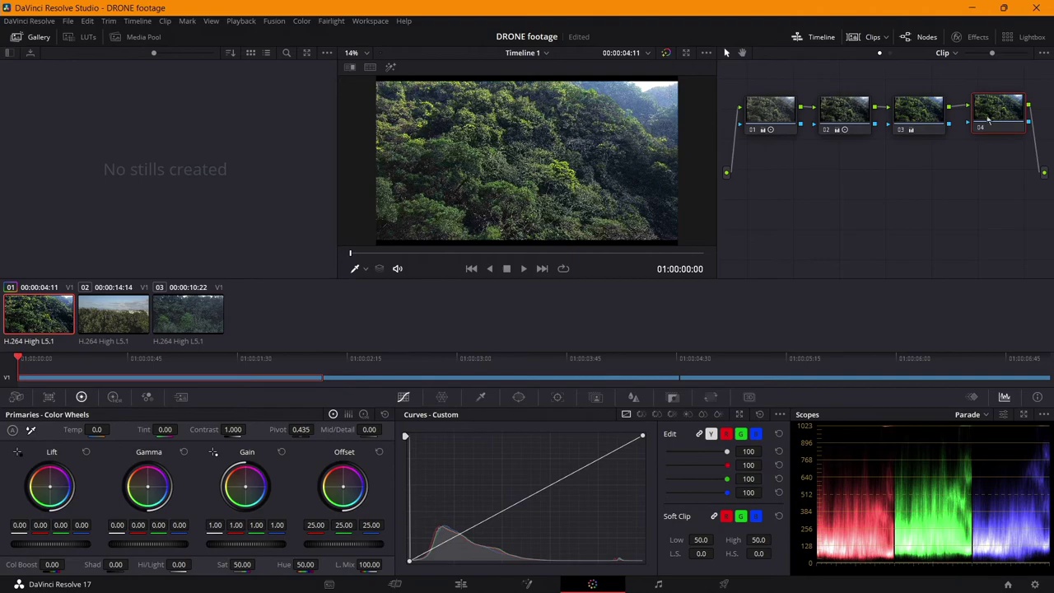
click(180, 398)
click(78, 444)
click(76, 494)
click(100, 458)
click(95, 488)
click(86, 461)
click(85, 484)
click(91, 457)
click(75, 474)
Set node 04's temporal threshold to luma 2 and chroma 25 independently.
click(72, 506)
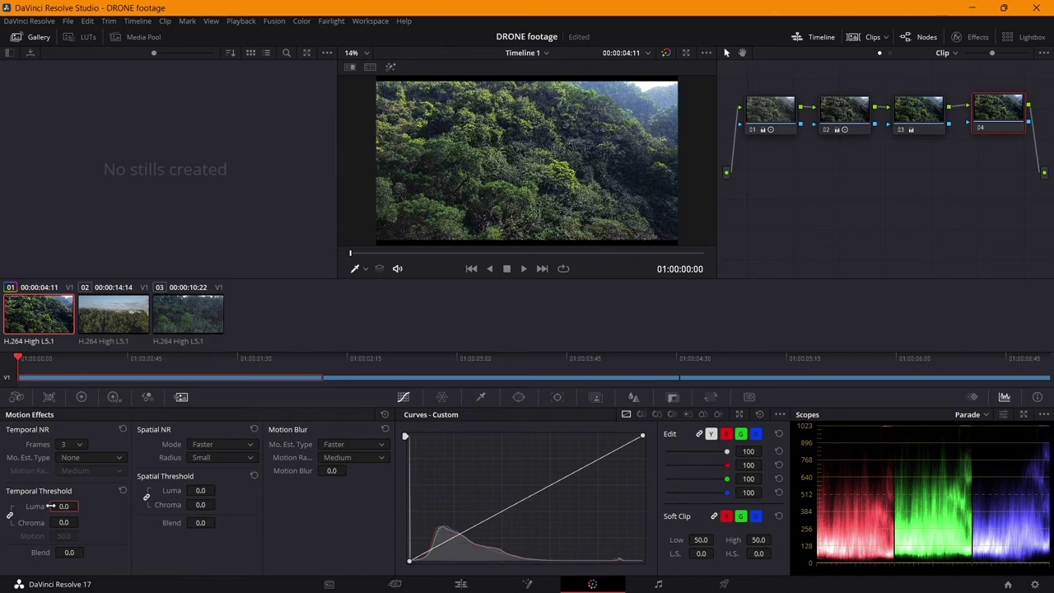
text(2)
key(Tab)
key(Return)
drag(999, 113, 999, 119)
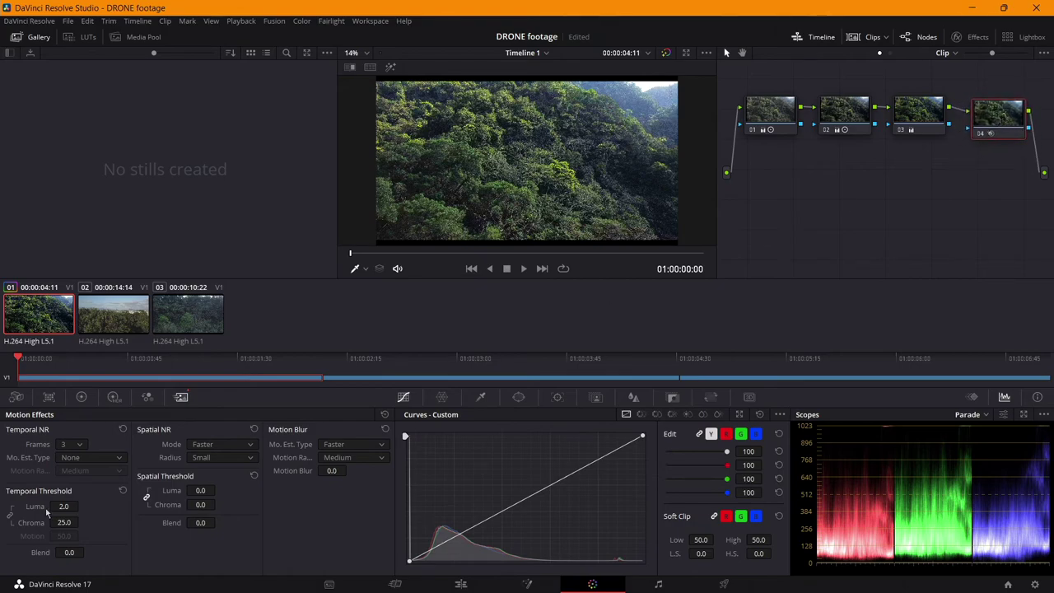
Save the noise reduction node 04 as a shared node.
drag(1010, 104, 998, 116)
right_click(997, 115)
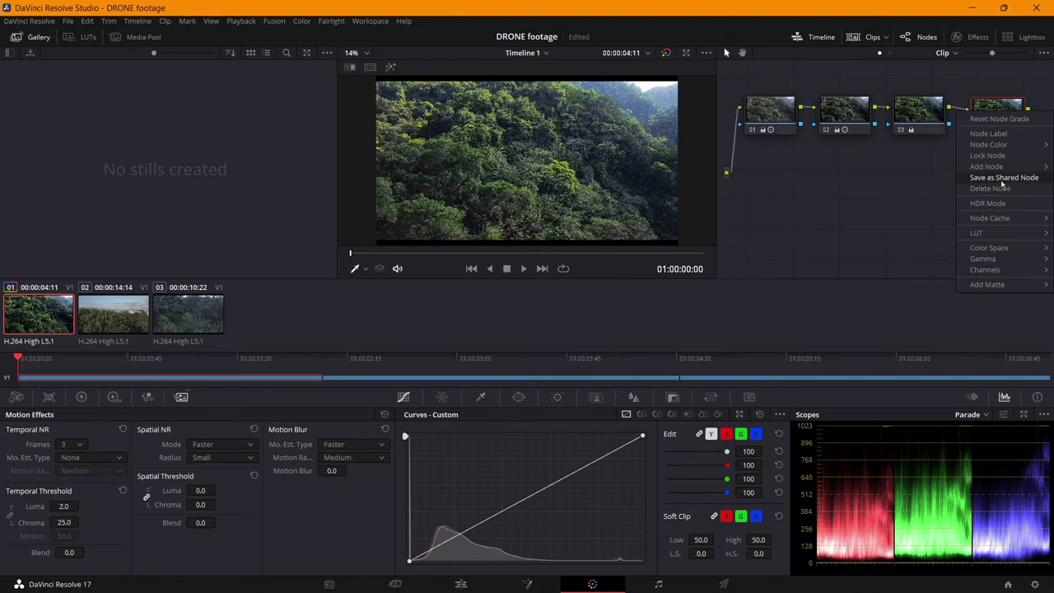
click(1001, 178)
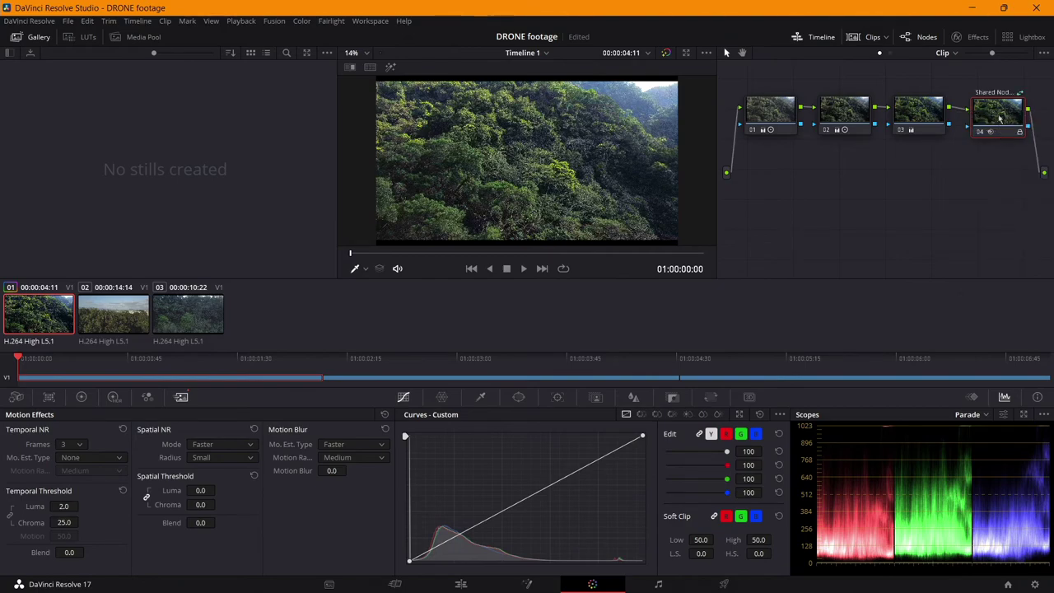
drag(1000, 116, 998, 116)
Toggle the shared noise reduction node off and on, leaving it disabled.
key(ctrl+d)
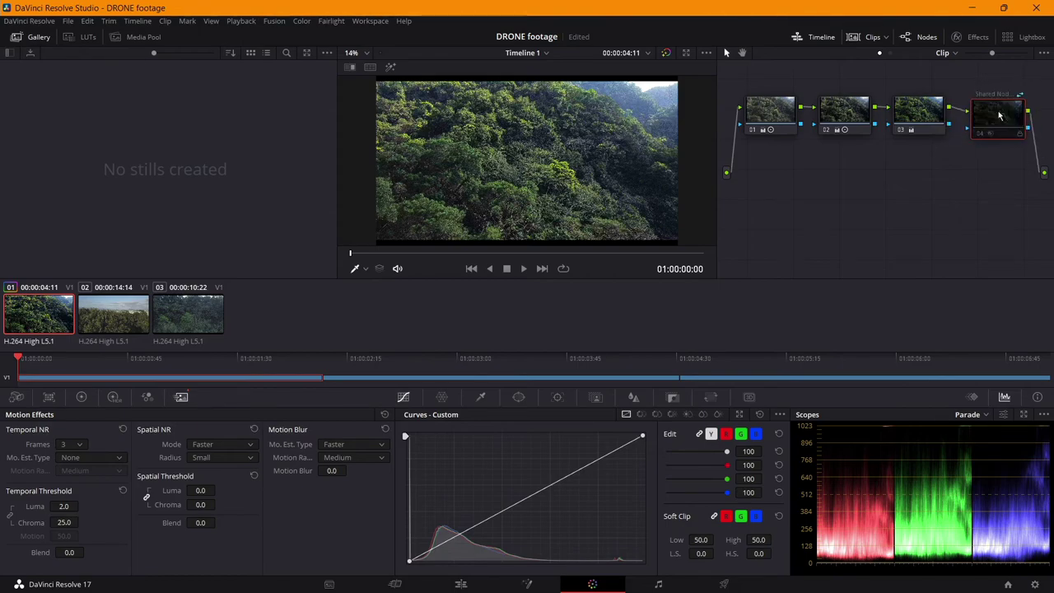
key(ctrl+d)
mouse_move(1000, 113)
mouse_down()
mouse_move(992, 110)
mouse_move(1010, 117)
mouse_up()
key(ctrl+d)
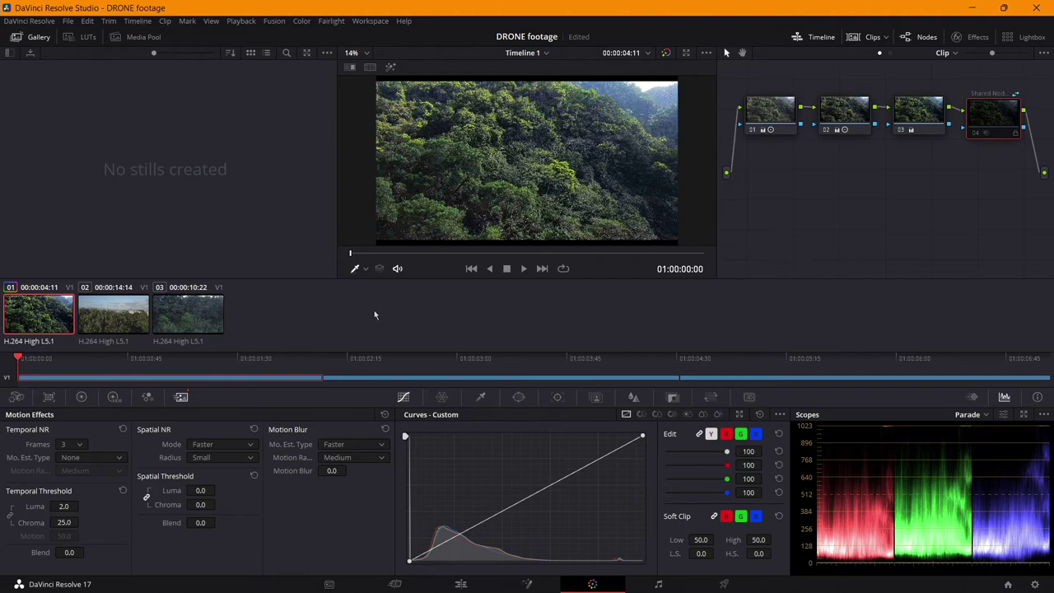
Apply clip 01's grade to all three clips and check it on clips 02 and 03.
key(ctrl+a)
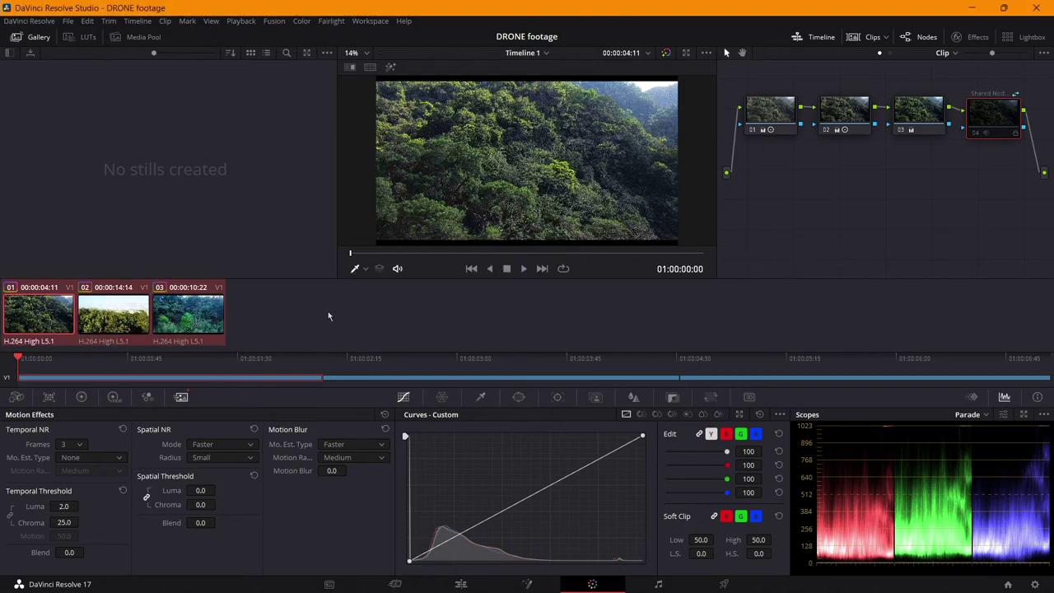
key(Down)
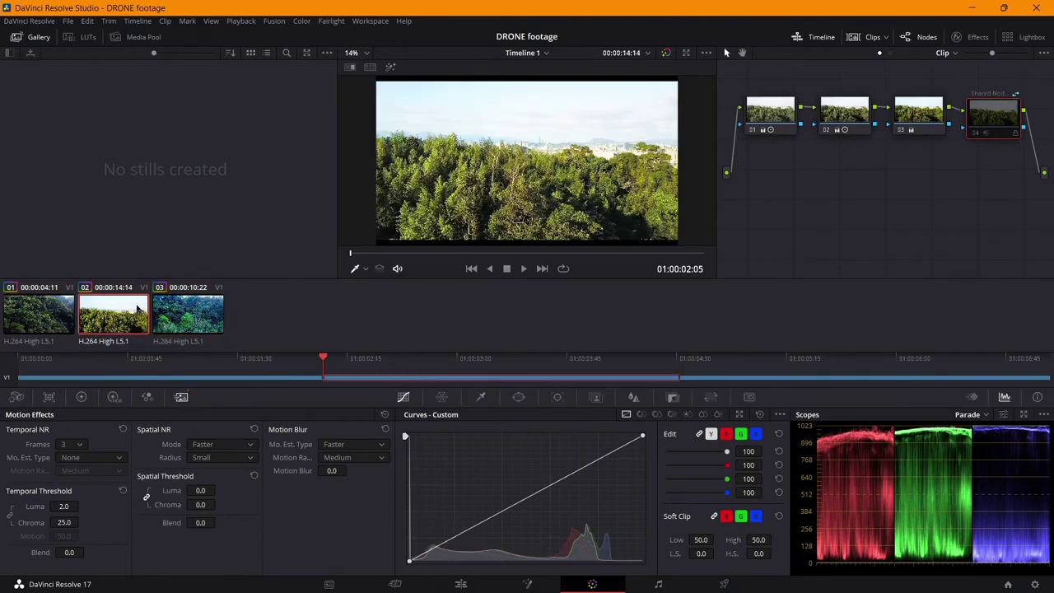
key(Down)
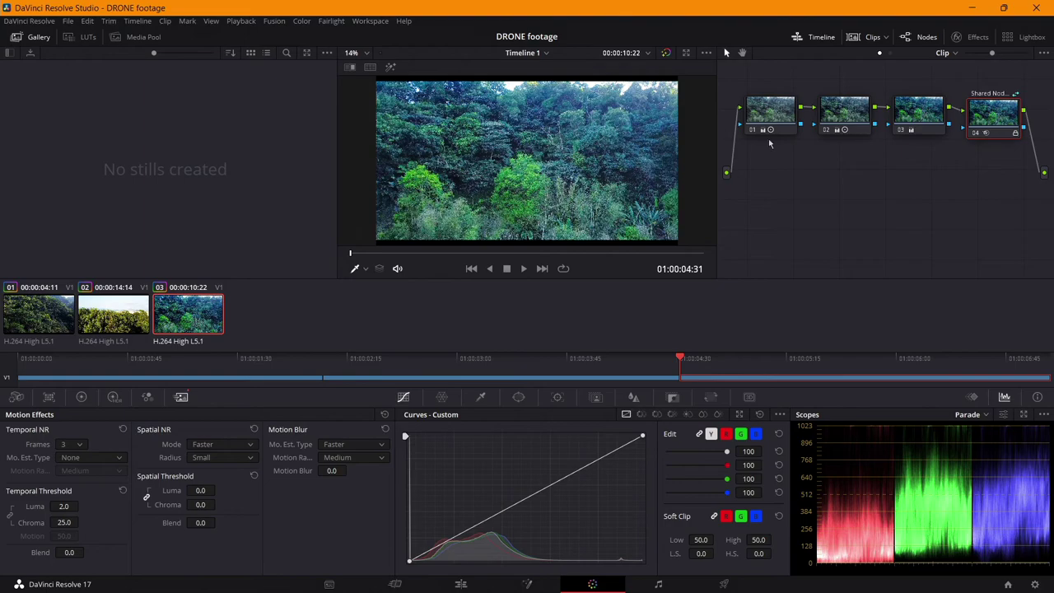
Step back from clip 03 to clip 01 and disable its shared noise reduction node.
drag(1001, 118, 1004, 121)
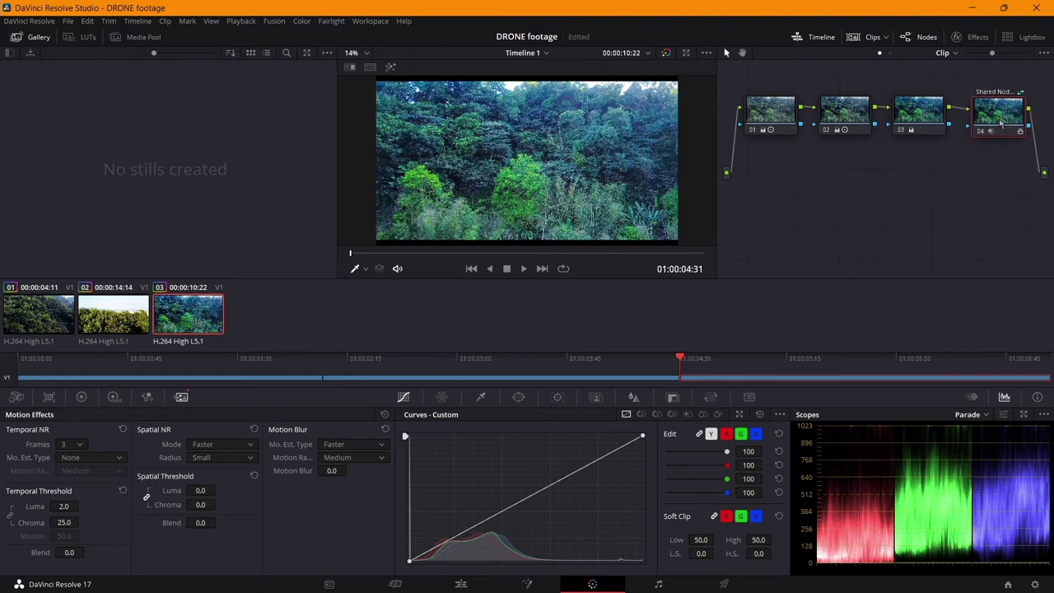
key(Up)
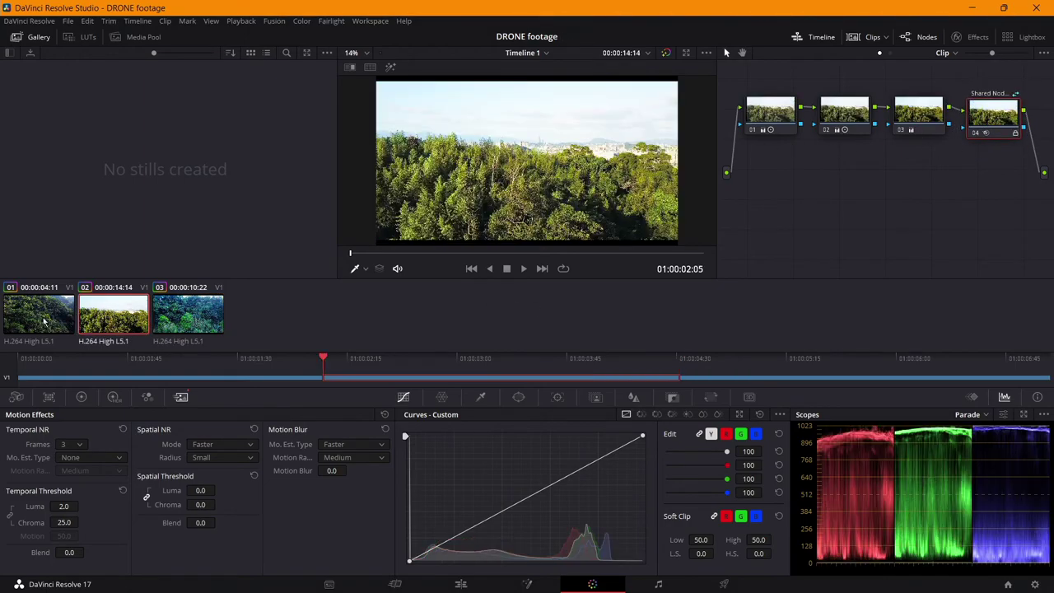
key(Up)
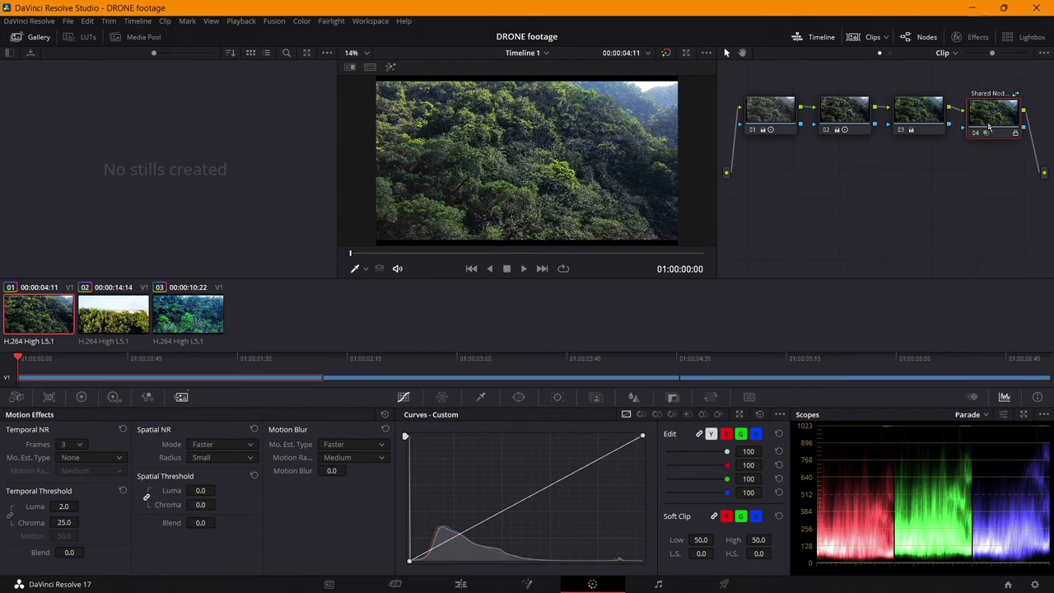
key(ctrl+d)
mouse_move(1010, 111)
mouse_down()
mouse_move(1019, 109)
mouse_move(1004, 114)
mouse_up()
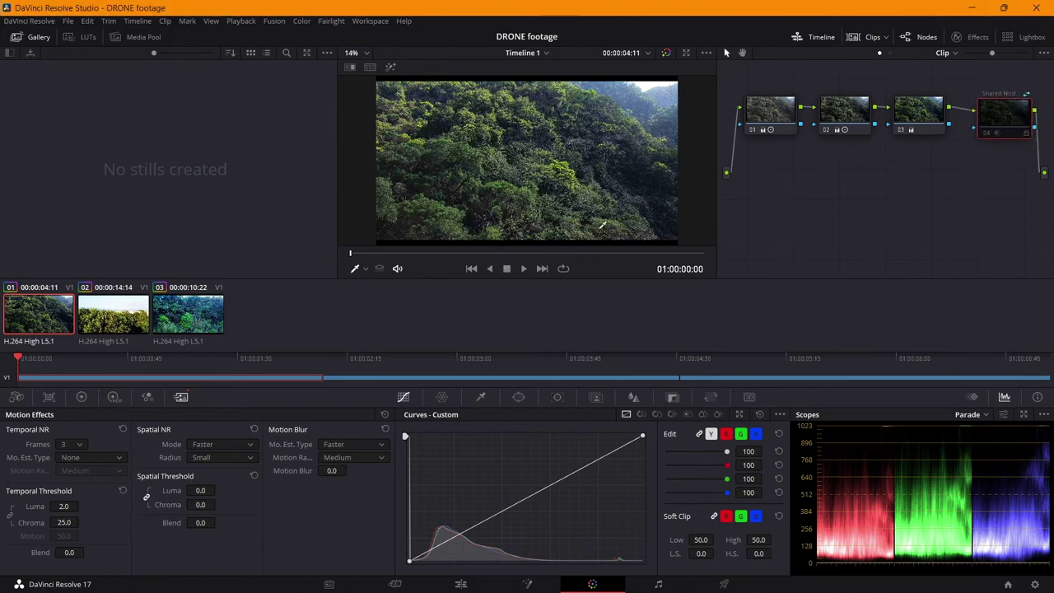
Select node 01, turn on loop playback and play through clip 01 to review its grade.
drag(384, 258, 418, 251)
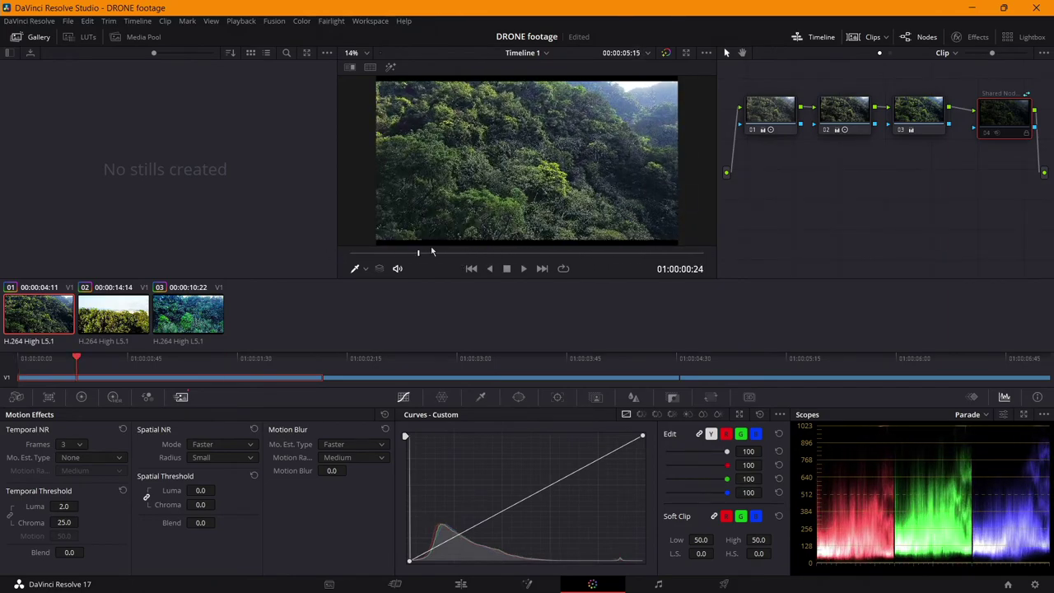
click(763, 114)
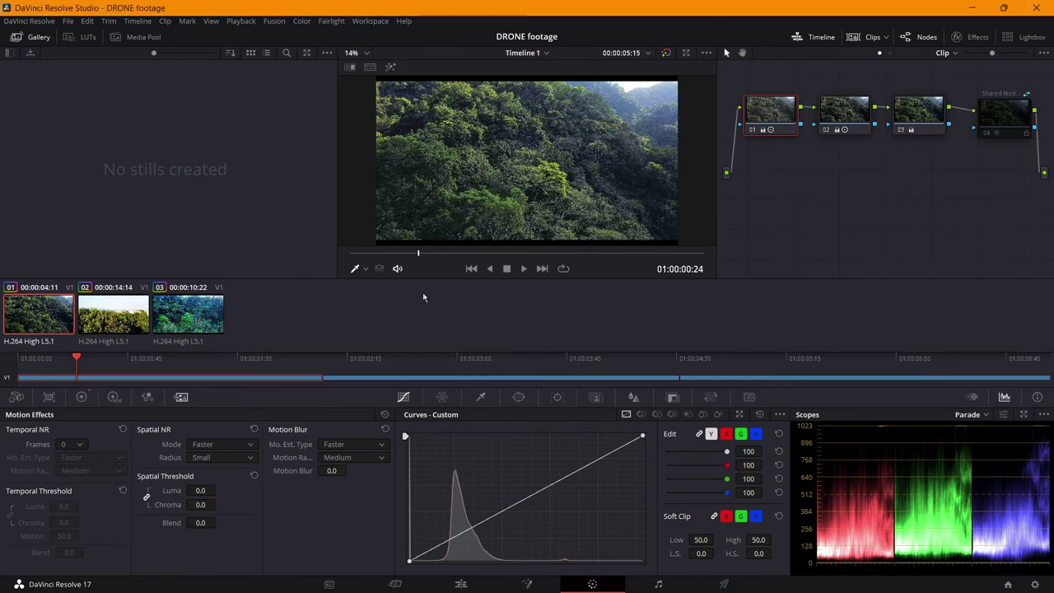
click(563, 268)
key(space)
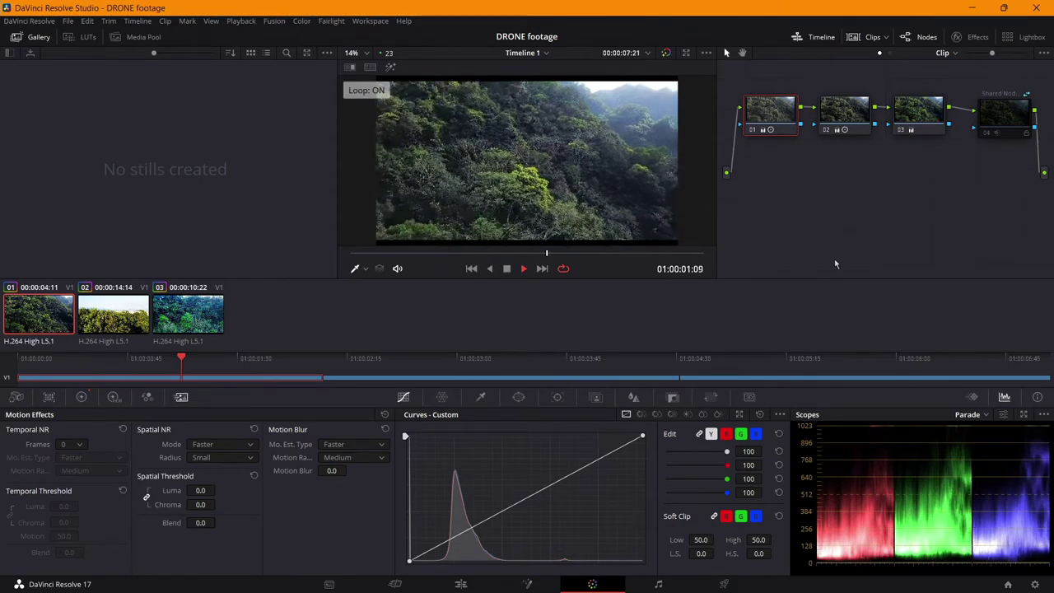
key(space)
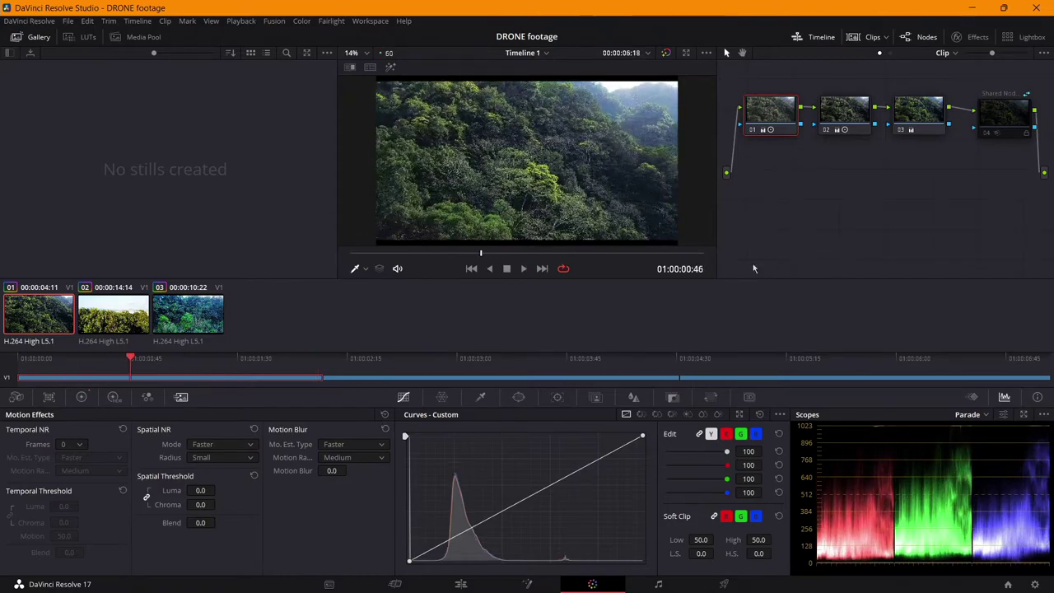
key(space)
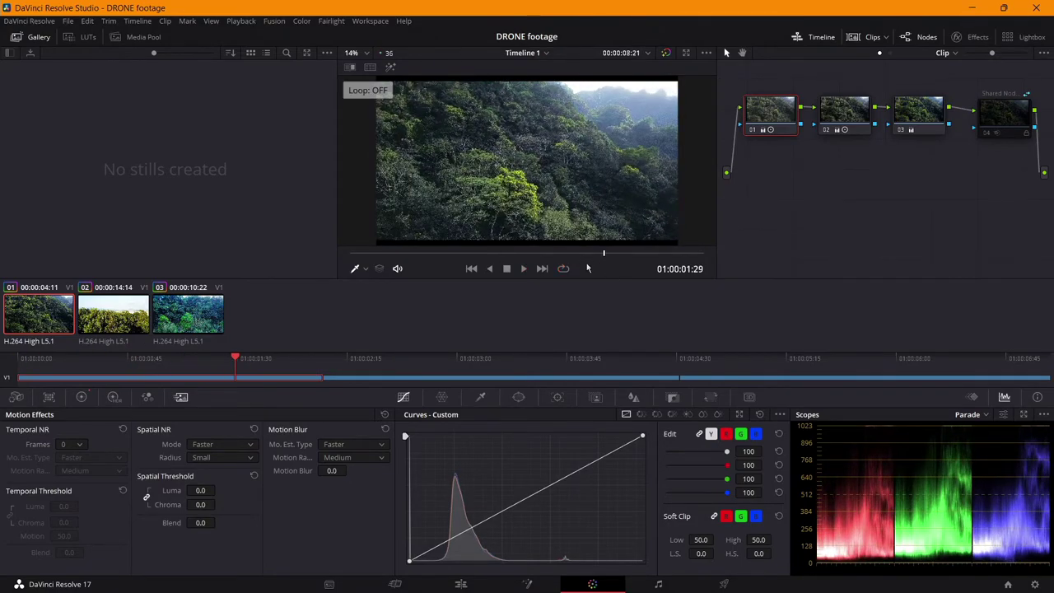
key(space)
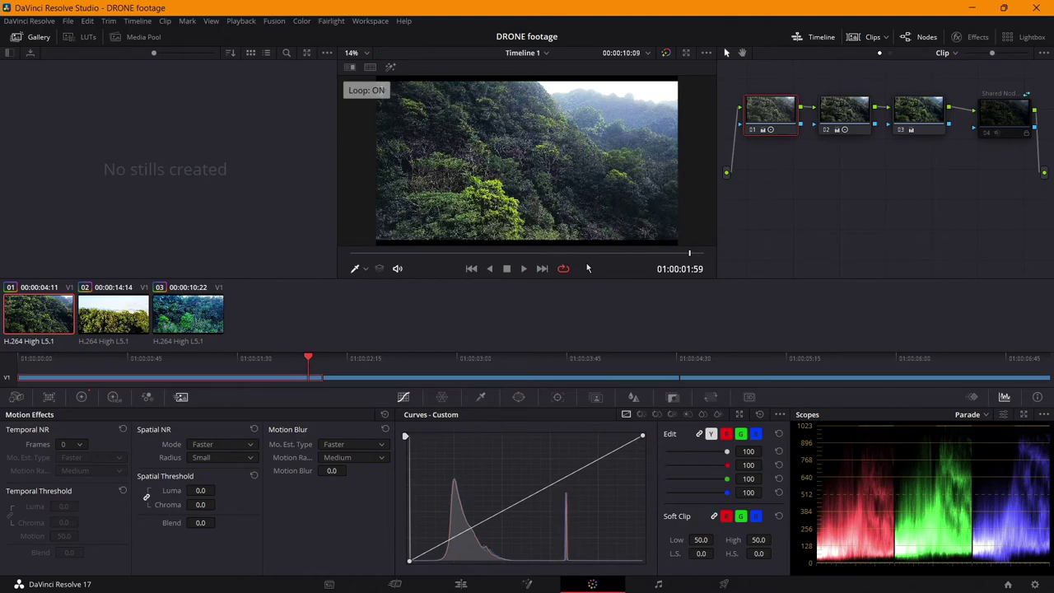
key(space)
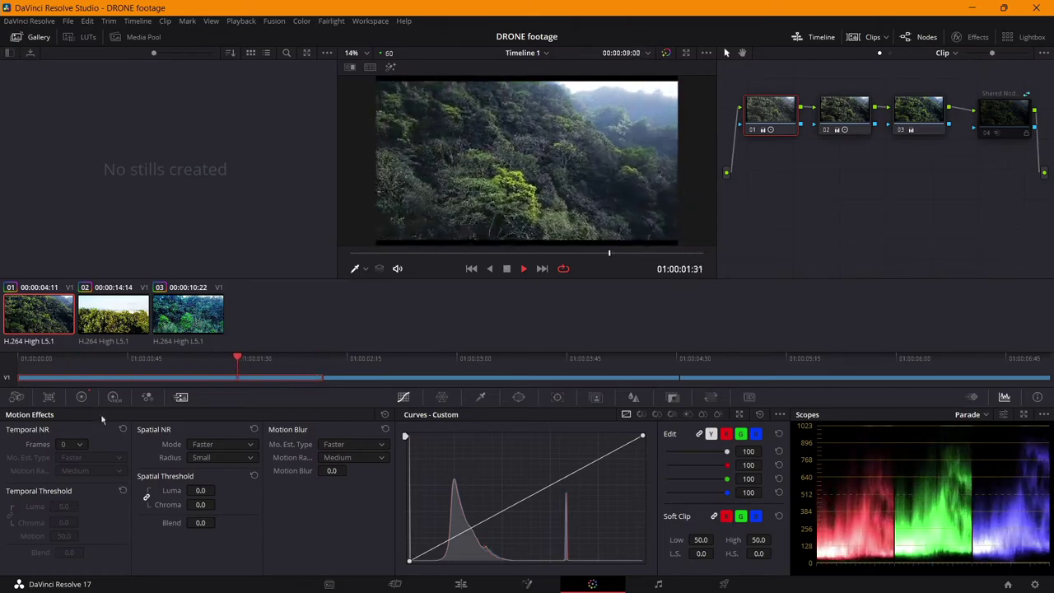
Bring up the primary color wheels, hide the timeline, clip thumbnails and gallery, and compare the image with all grades bypassed.
click(81, 396)
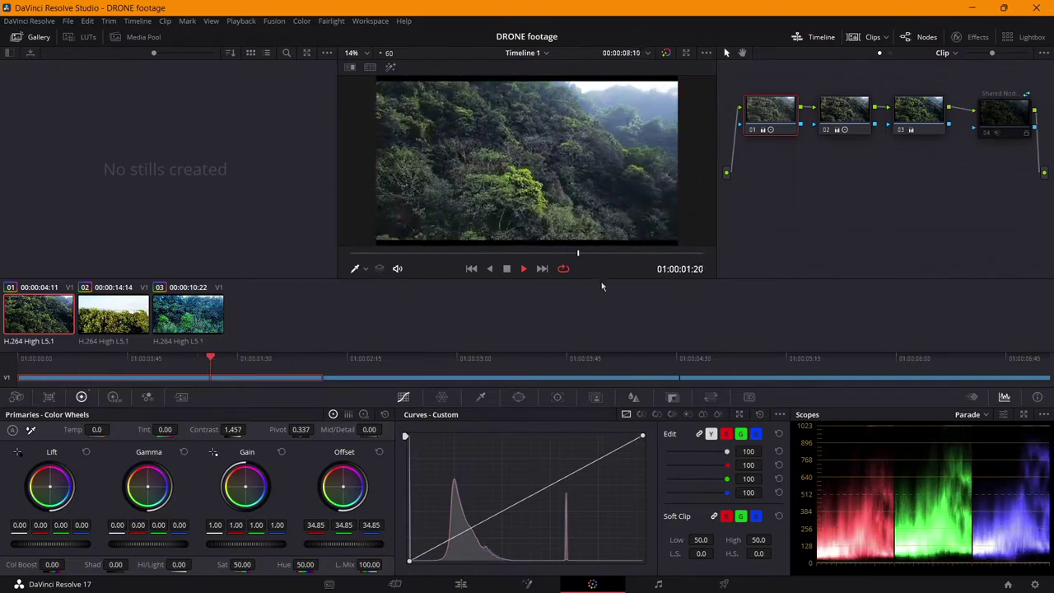
click(816, 38)
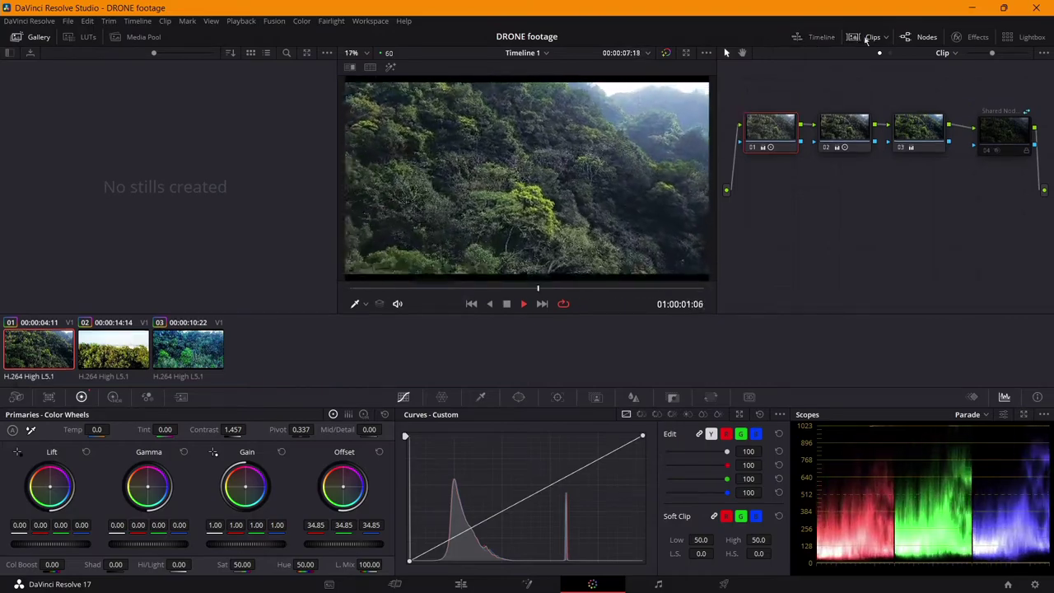
click(872, 37)
click(872, 37)
click(871, 37)
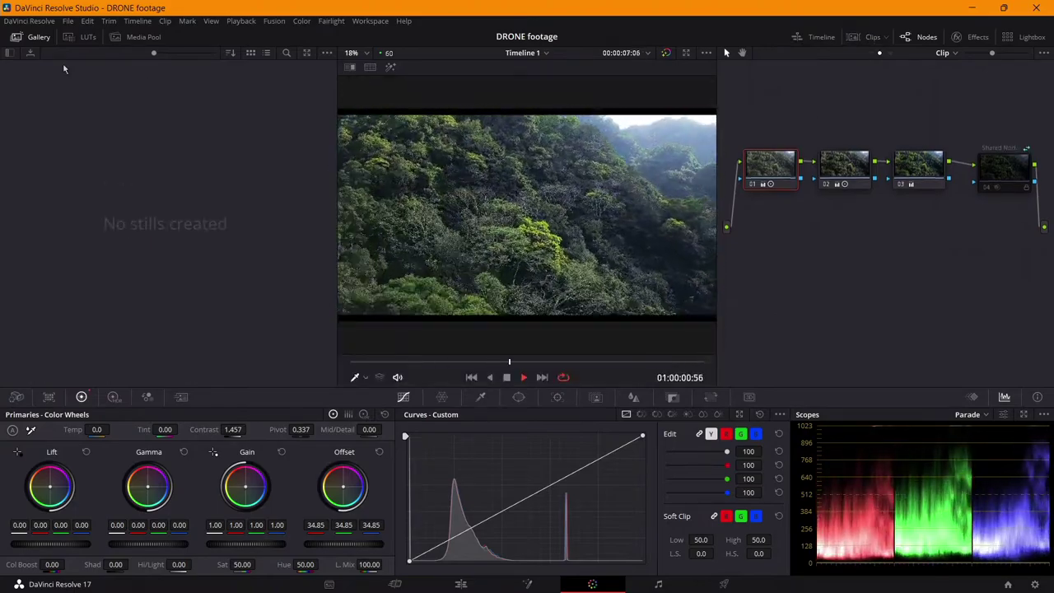
click(38, 37)
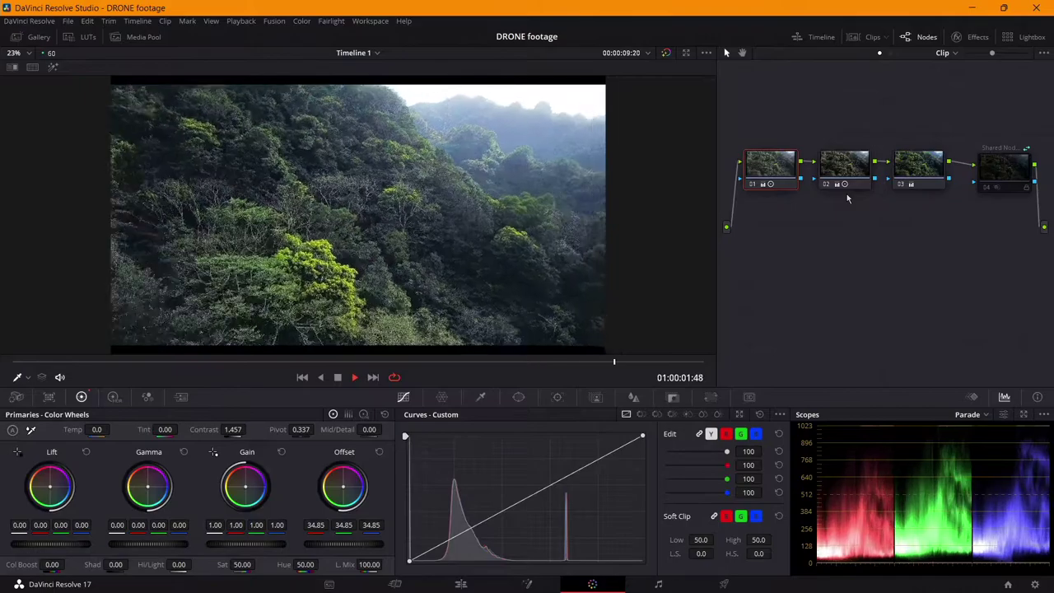
key(shift+d)
key(shift+d)
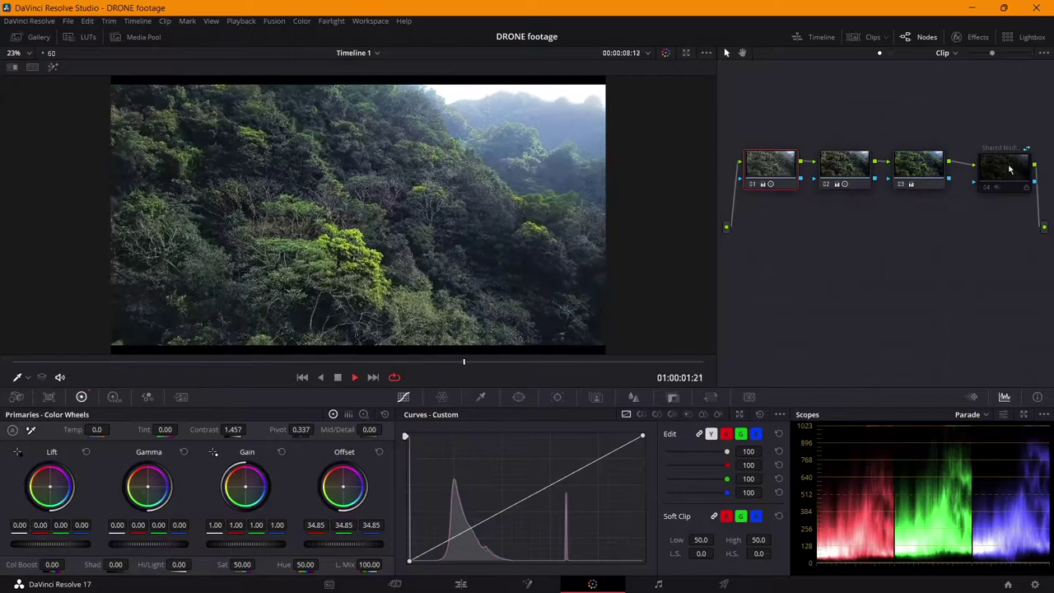
Add a serial node between node 03 and the shared node, arrange the nodes to make room, and save the project.
drag(996, 167, 1030, 167)
click(920, 168)
key(alt+s)
drag(988, 214, 896, 157)
drag(977, 185, 963, 158)
key(ctrl+s)
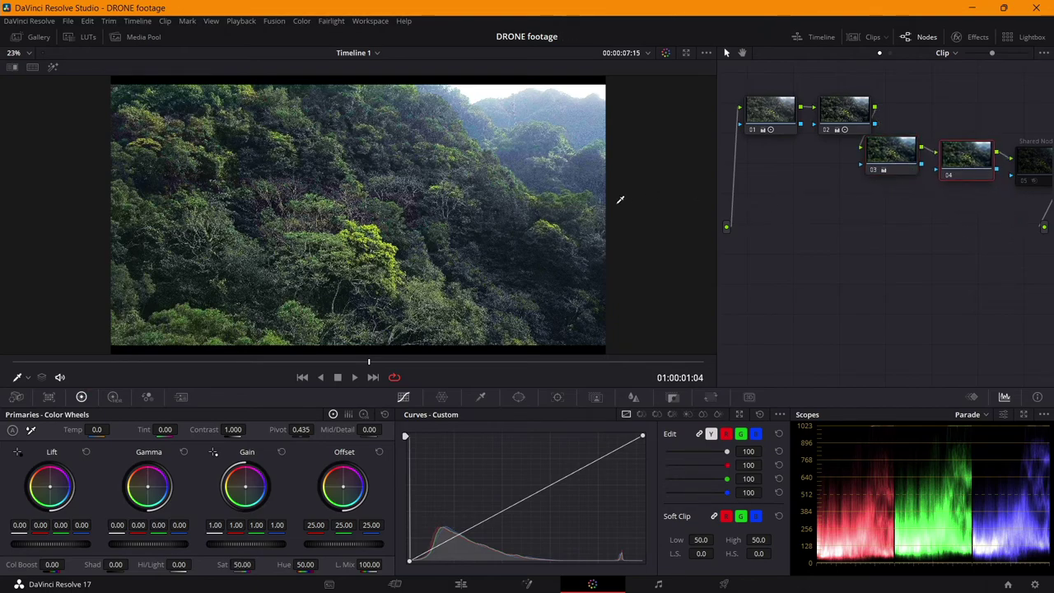
Try raising the sampled blue hue's saturation to 1.40 on node 04's Hue Vs Sat curve, and reset the curve.
click(966, 165)
click(671, 415)
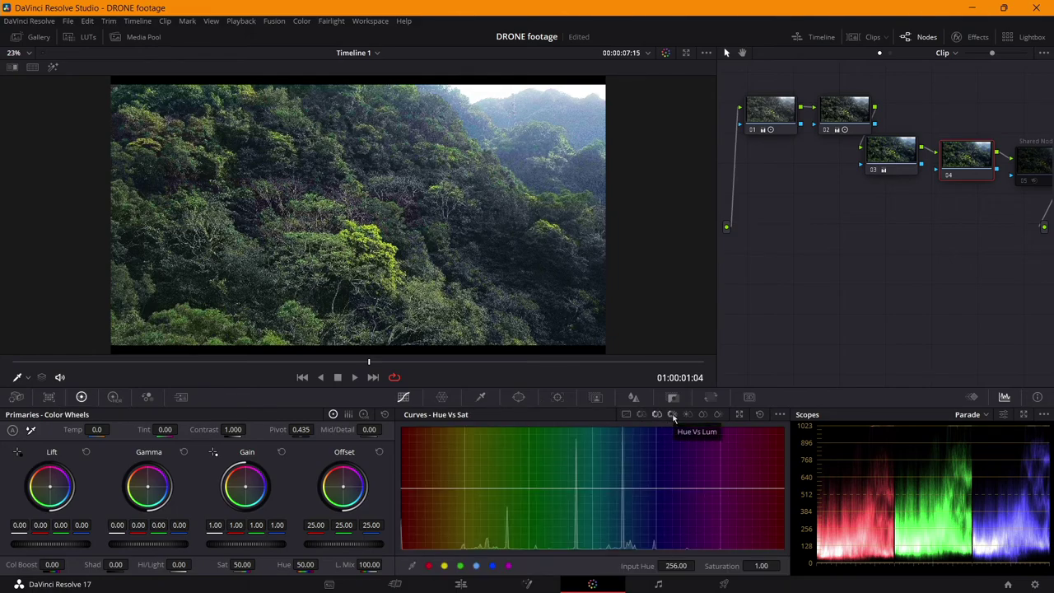
click(415, 214)
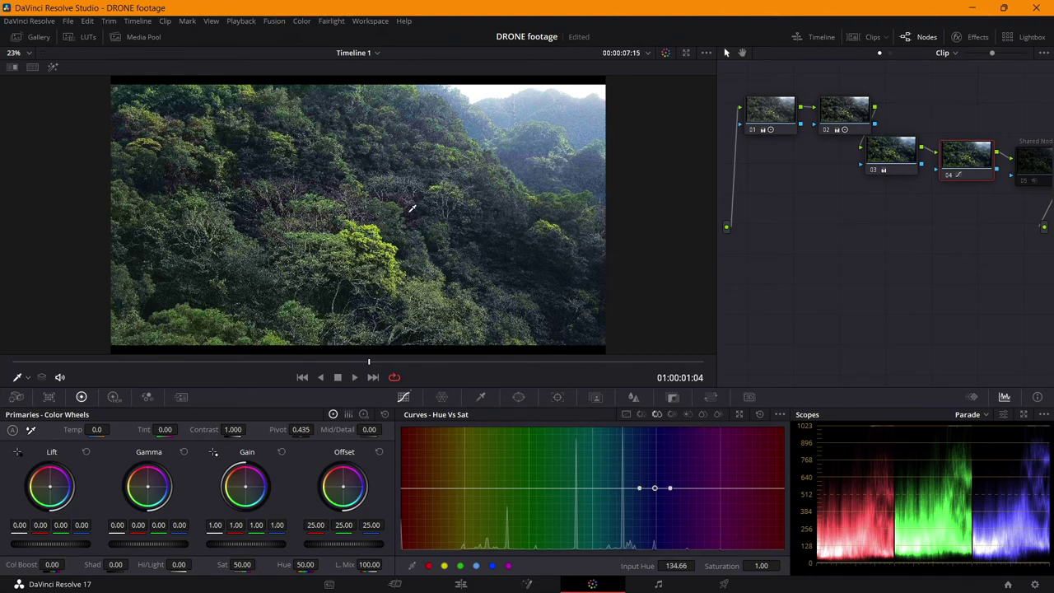
drag(656, 489, 662, 468)
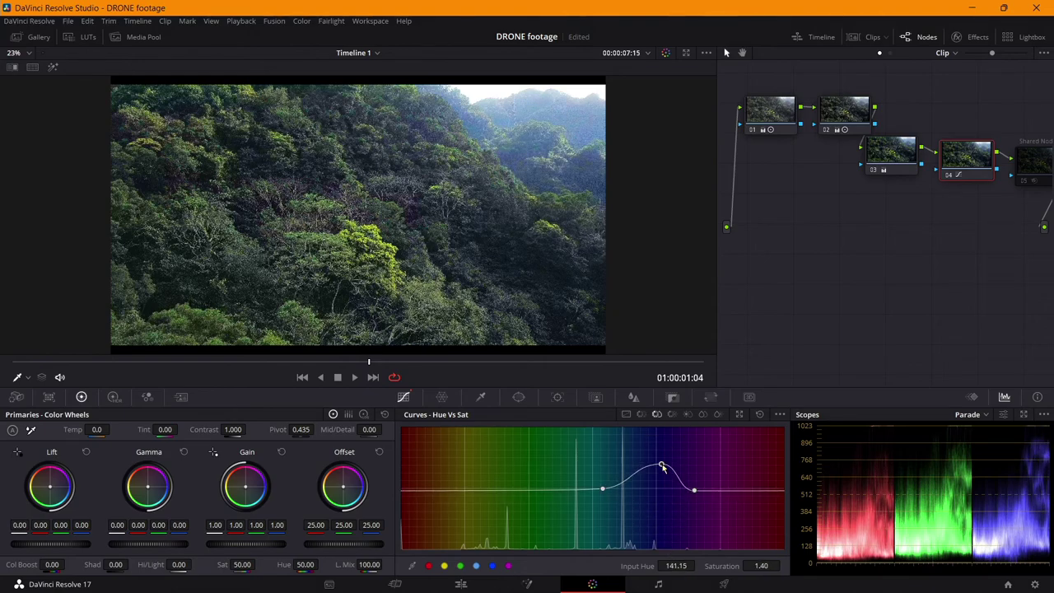
click(759, 414)
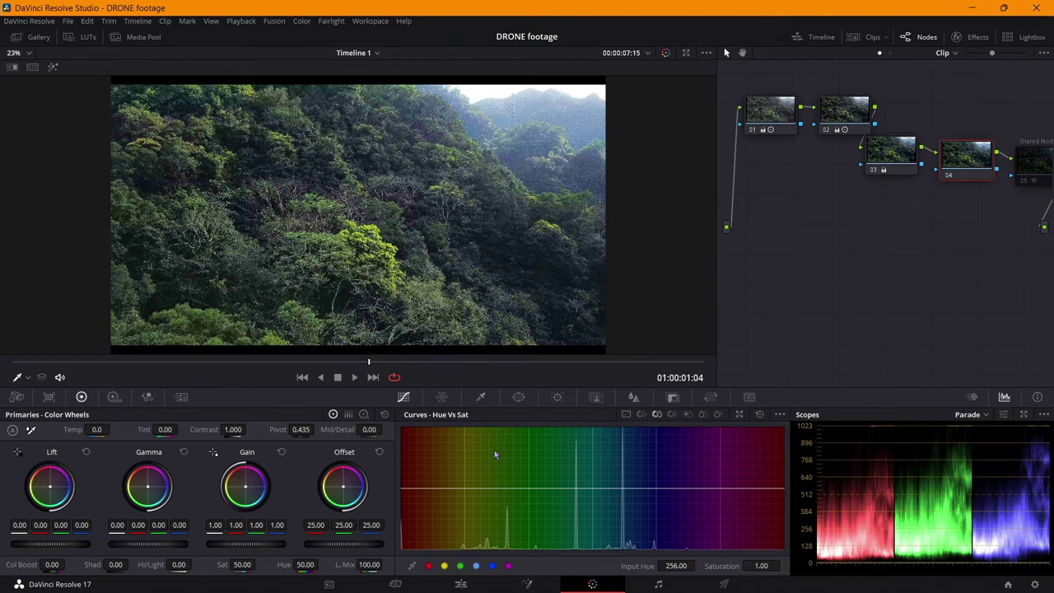
Add yellow, green, cyan, blue and magenta control points to node 04's Hue Vs Sat curve.
click(444, 566)
click(460, 566)
click(475, 565)
click(492, 565)
click(507, 565)
Shape the Hue Vs Sat curve: raise yellow and cyan slightly, lower magenta slightly, and lower blue to about 0.50 saturation.
drag(466, 489, 512, 491)
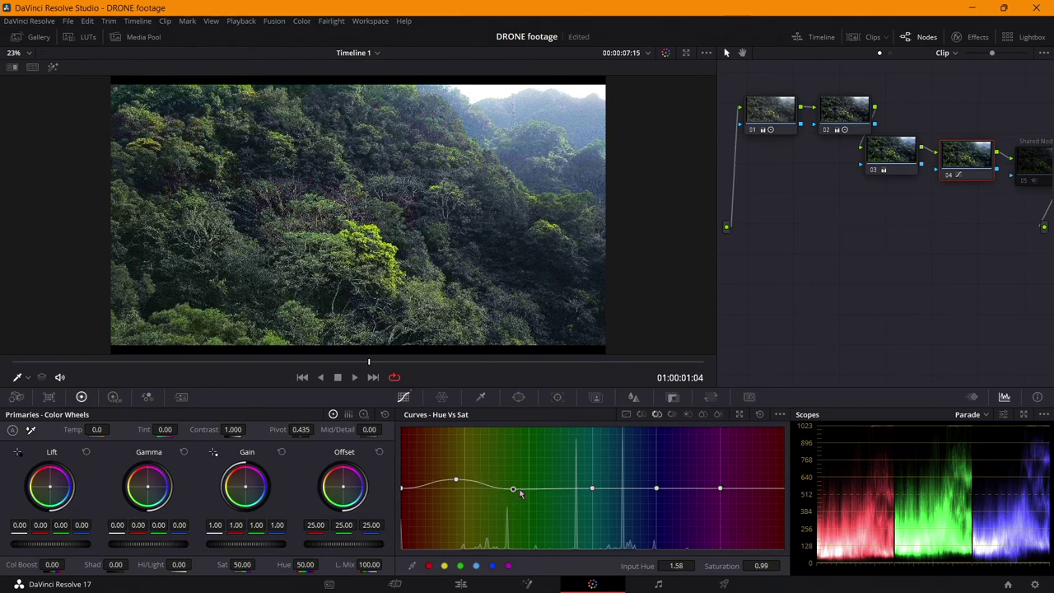
drag(592, 488, 665, 515)
drag(720, 489, 668, 523)
click(666, 514)
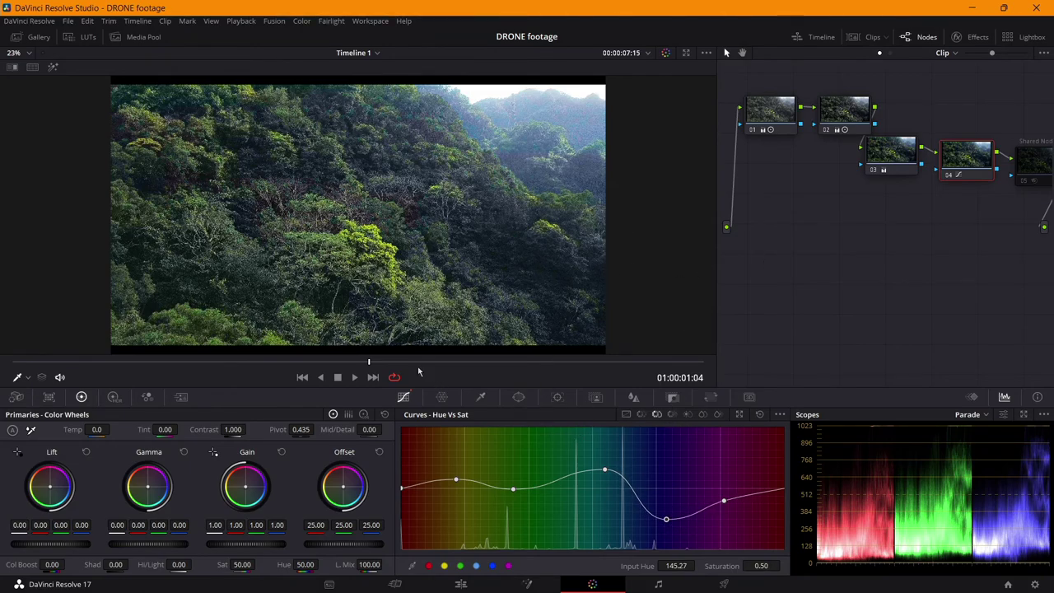
Add control points for all six preset colors, magenta through red, to node 04's Hue Vs Hue curve.
click(640, 416)
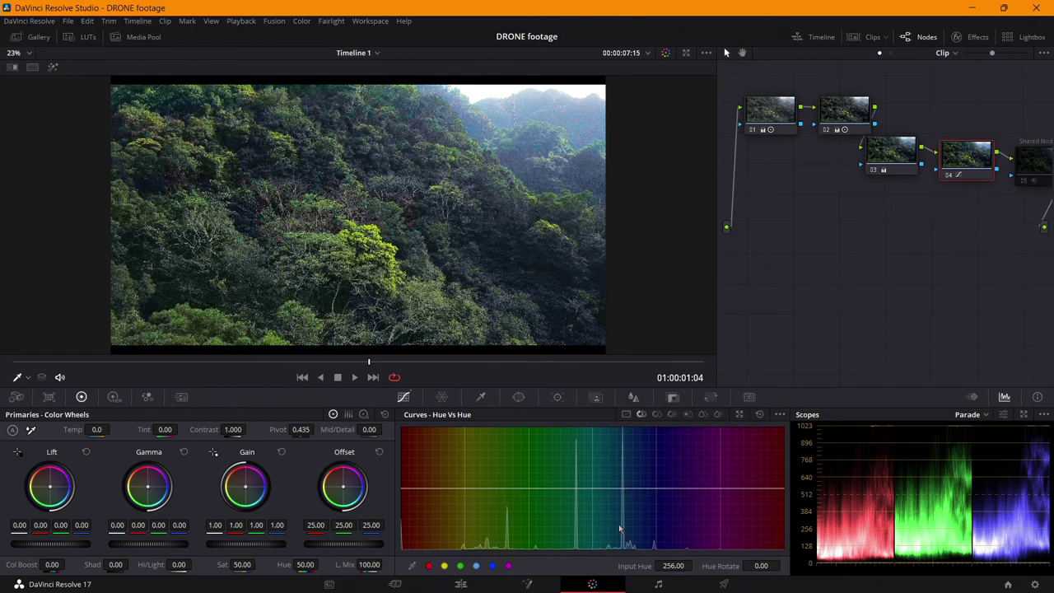
click(509, 565)
click(492, 565)
click(476, 566)
click(459, 565)
click(443, 566)
click(428, 566)
Raise magenta slightly on the Hue Vs Hue curve and set hue rotation to about 23.20 for green and 18.40 for blue.
drag(657, 491, 717, 487)
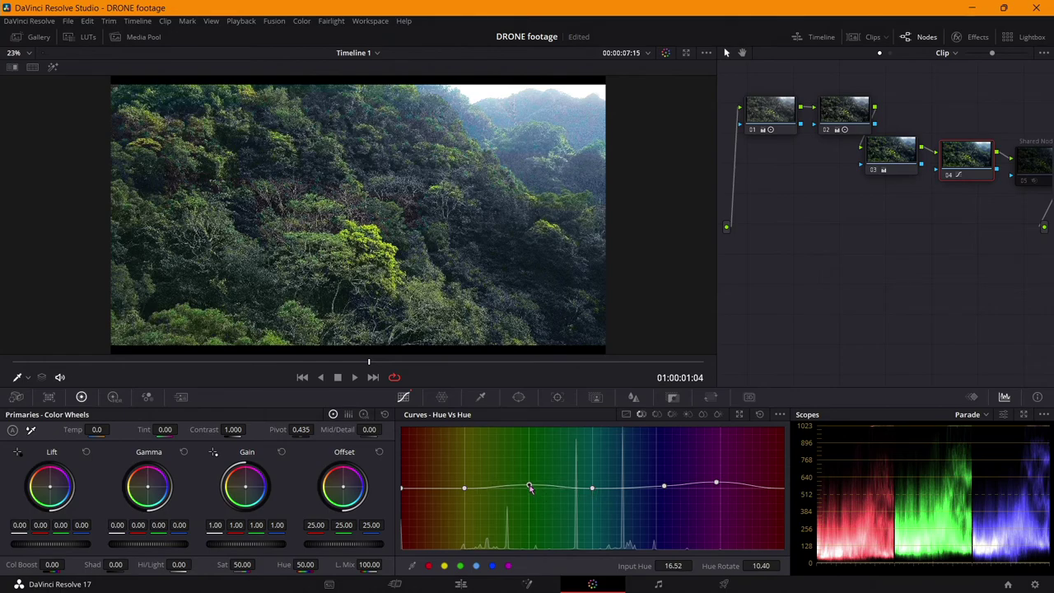
mouse_move(530, 478)
mouse_down()
mouse_move(530, 509)
mouse_move(524, 477)
mouse_move(526, 491)
mouse_up()
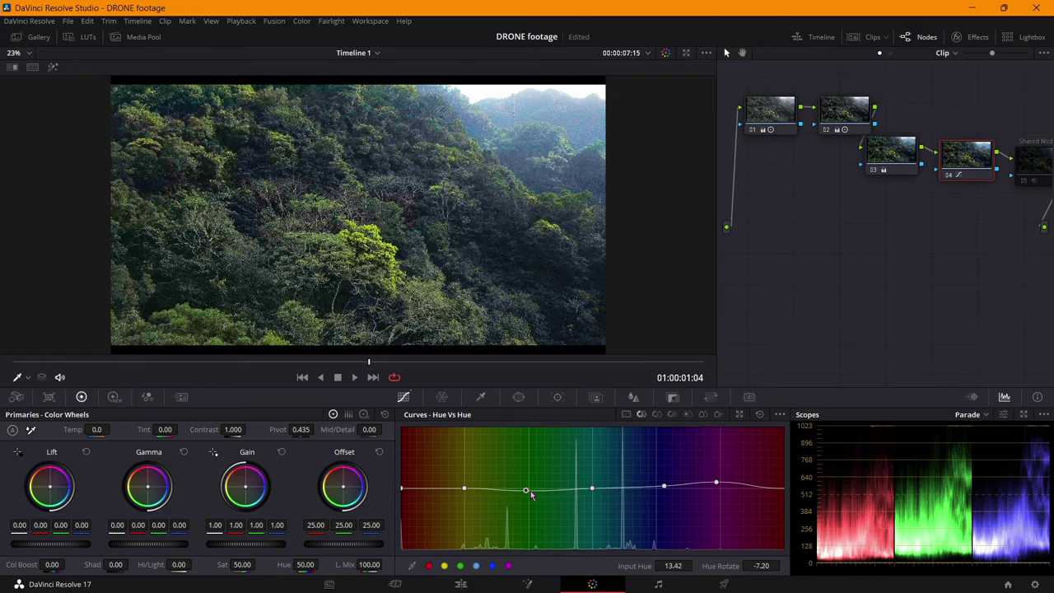
mouse_move(529, 489)
mouse_down()
mouse_move(527, 532)
mouse_move(529, 475)
mouse_move(528, 484)
mouse_up()
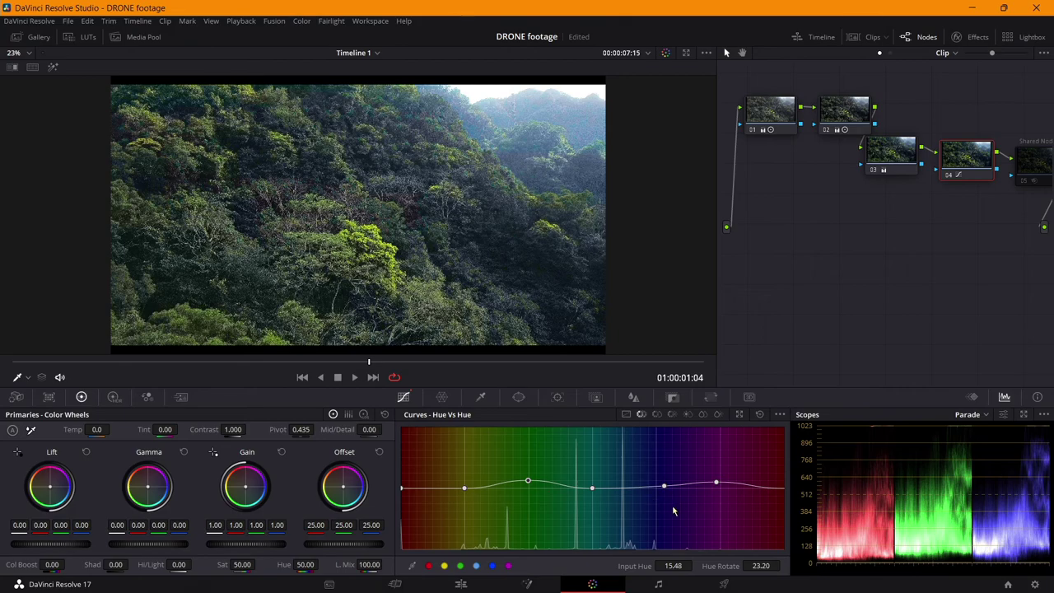
drag(665, 487, 667, 486)
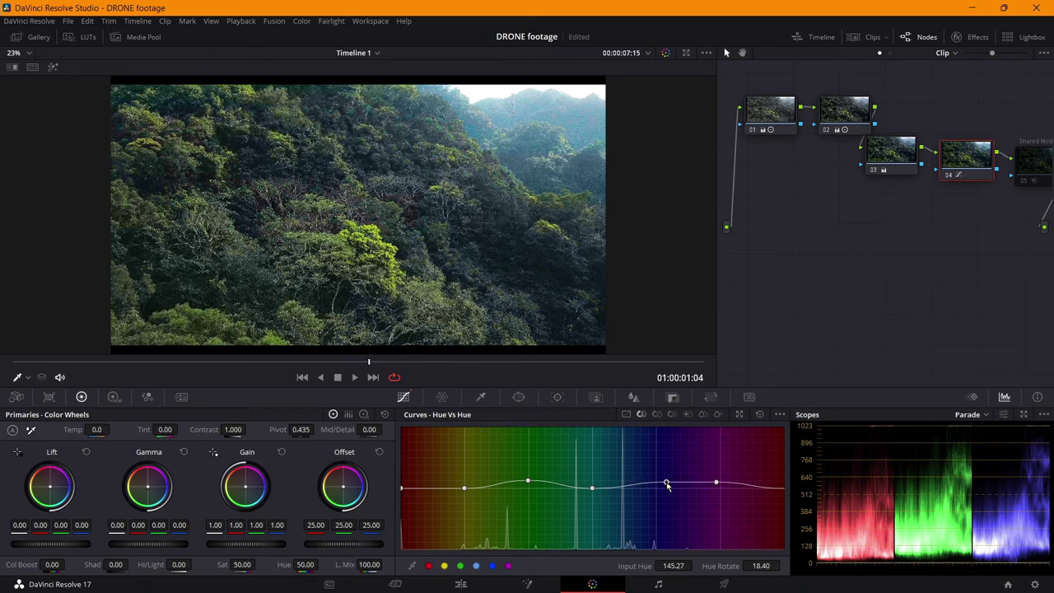
Look through the Hue Vs Lum and Lum Vs Sat curves and return to the Custom curve.
click(672, 414)
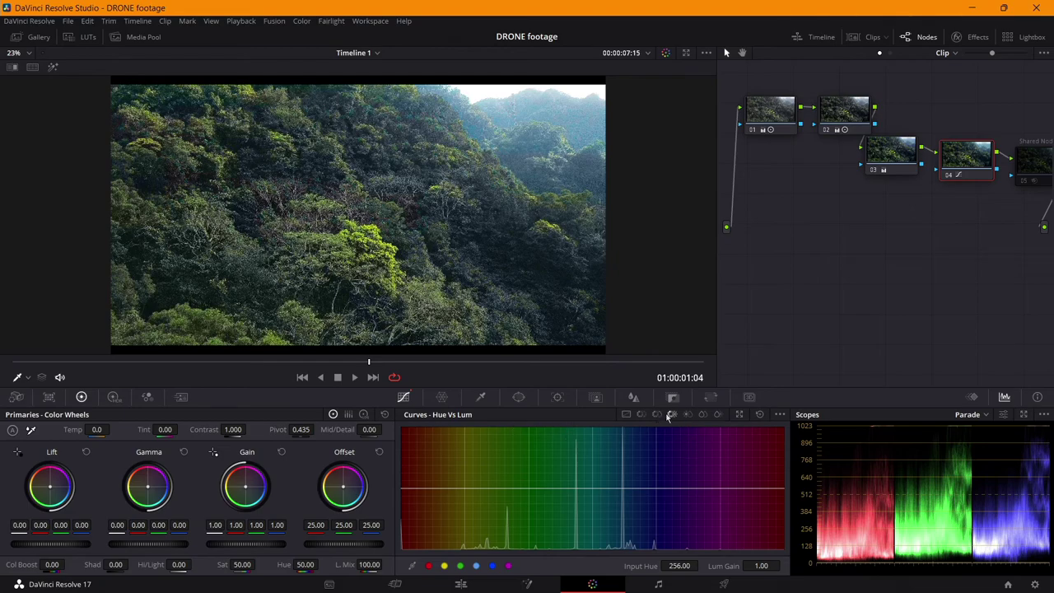
click(687, 414)
click(626, 414)
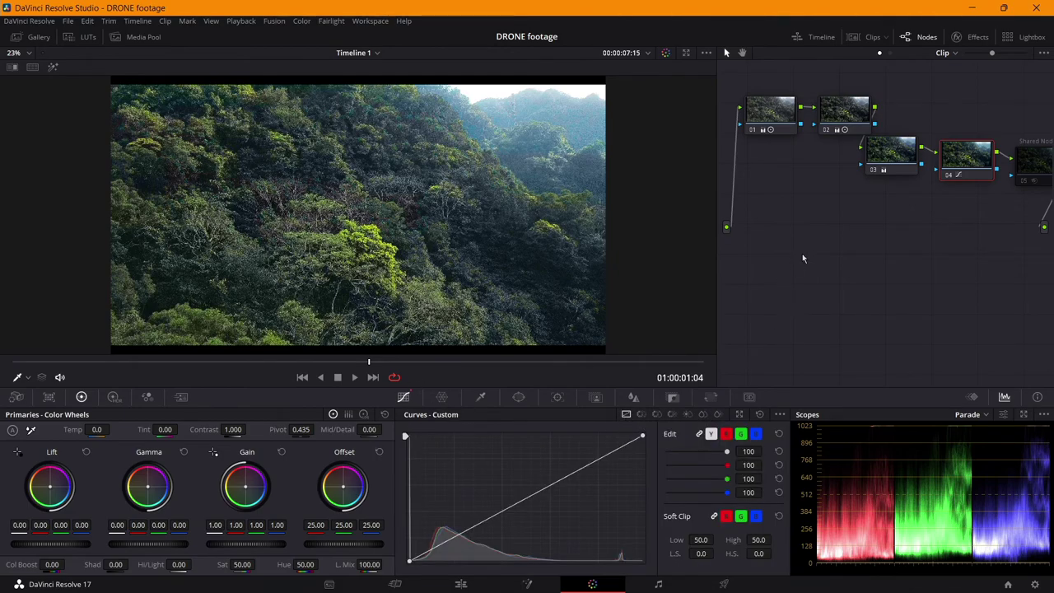
Rearrange nodes 03 and 04 into one row with nodes 01 and 02.
drag(897, 165, 992, 118)
drag(922, 120, 926, 112)
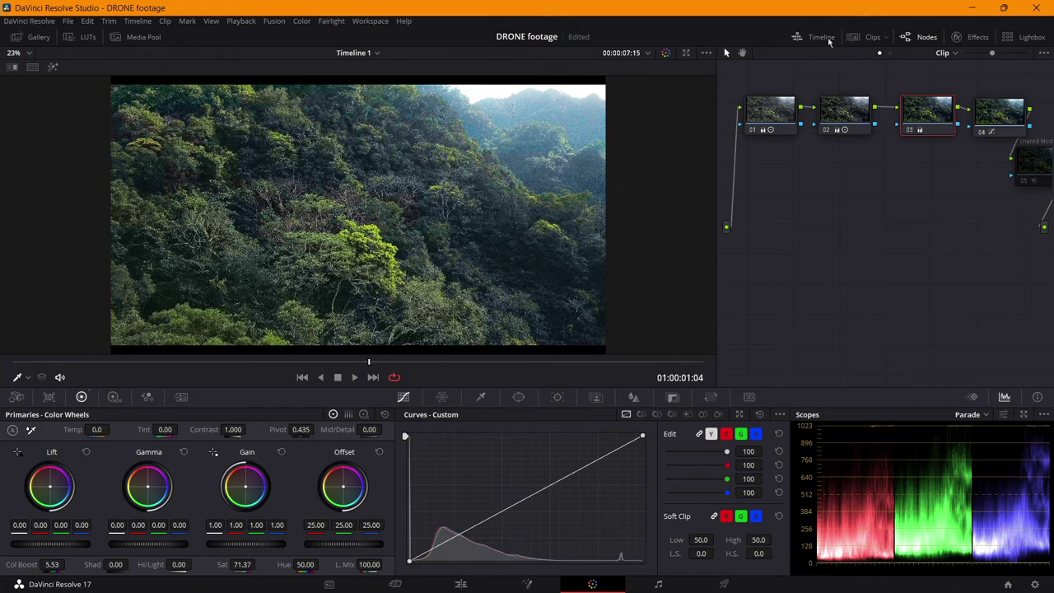
drag(936, 113, 930, 110)
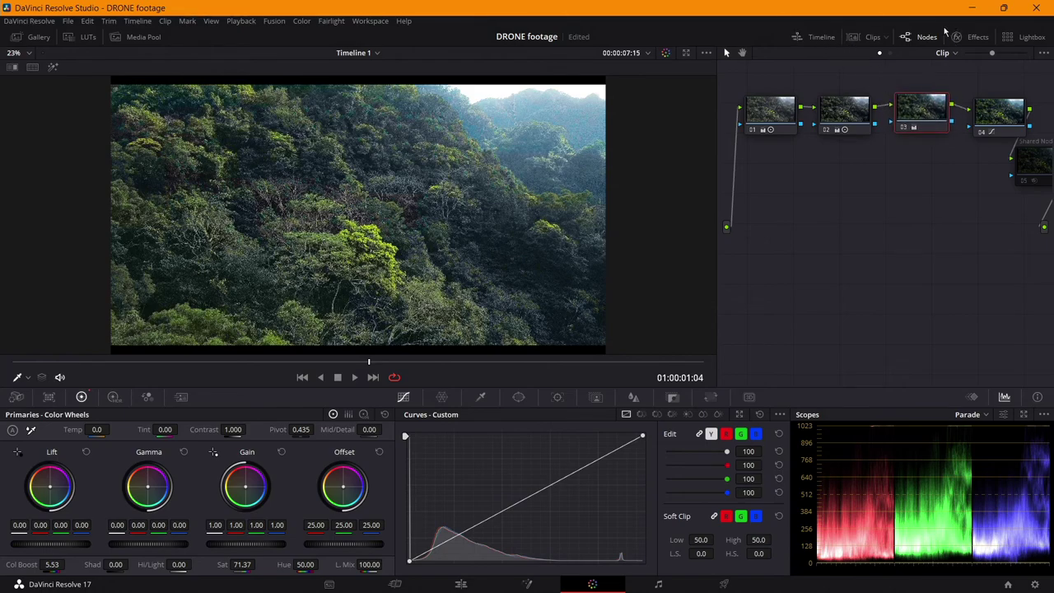
Select clip 01 alone instead of all three clips, hide the clip thumbnails and play the graded clip from its start.
click(870, 37)
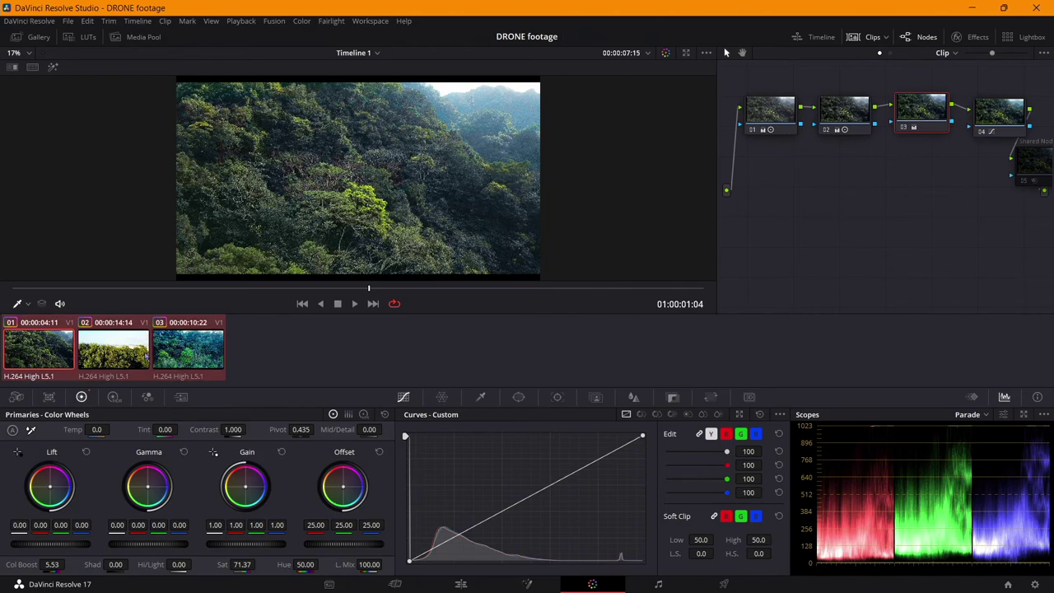
click(168, 356)
click(44, 356)
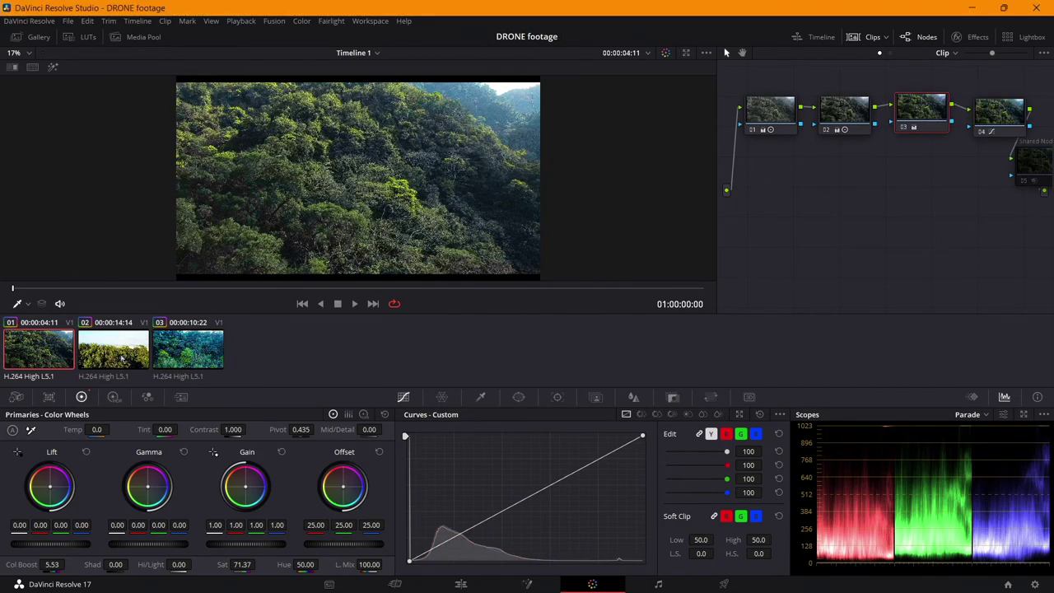
click(866, 34)
key(space)
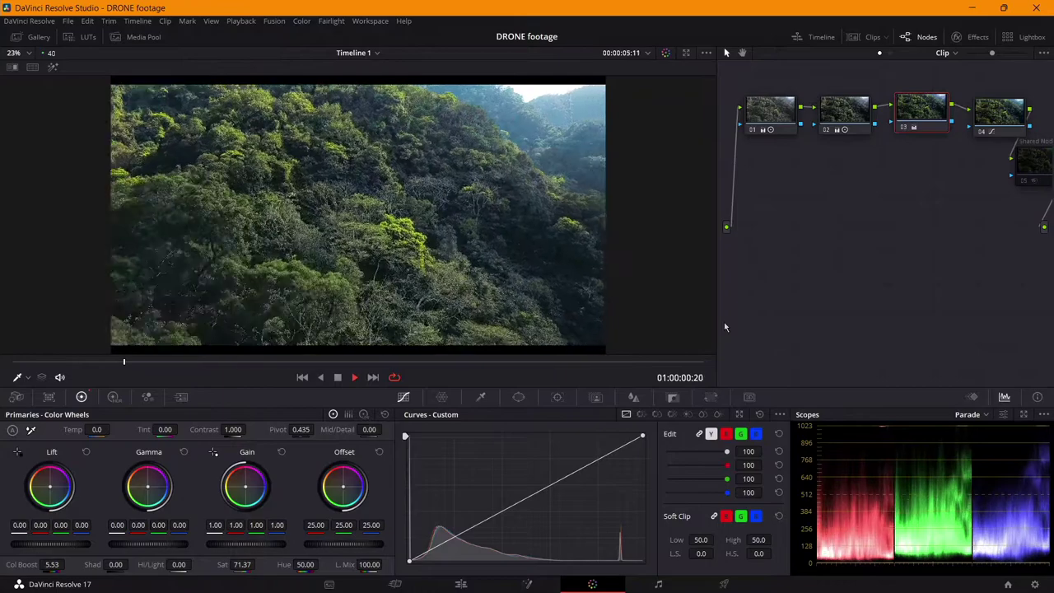
key(space)
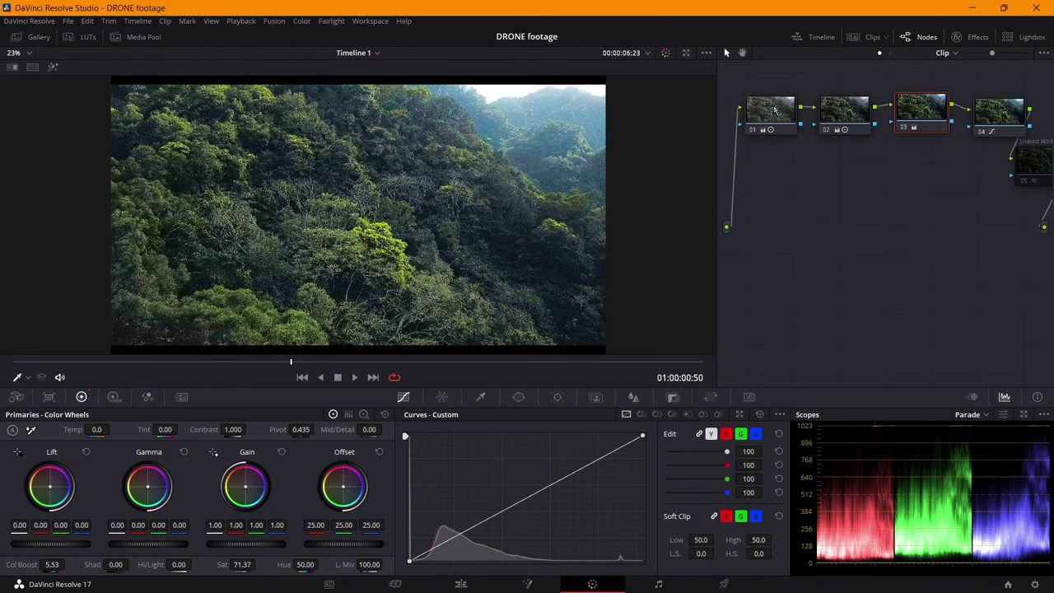
Raise node 01's contrast to 1.568, and select node 02 with its primary color wheels shown.
click(774, 109)
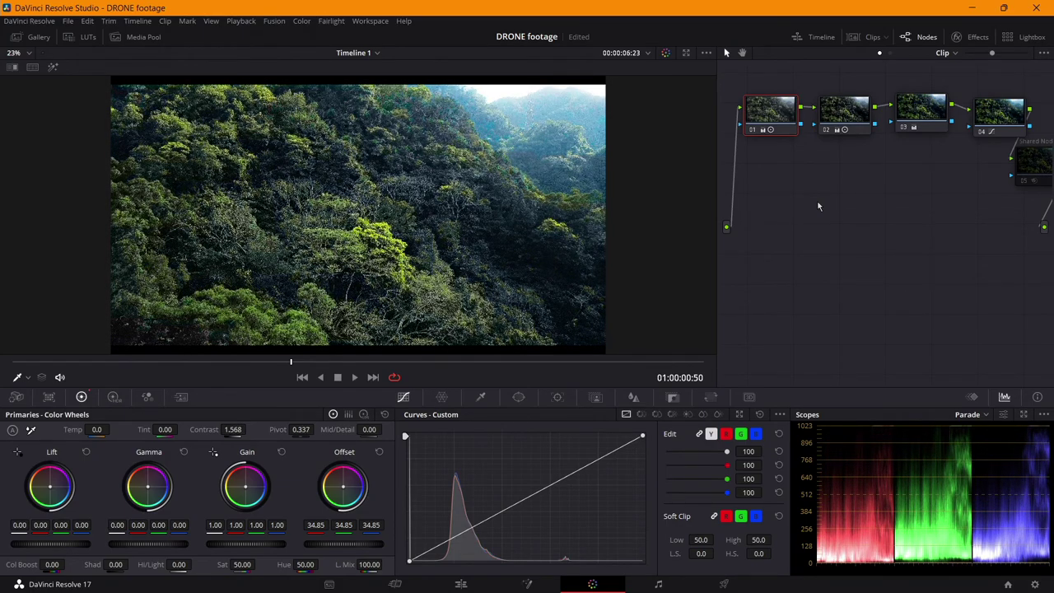
click(842, 115)
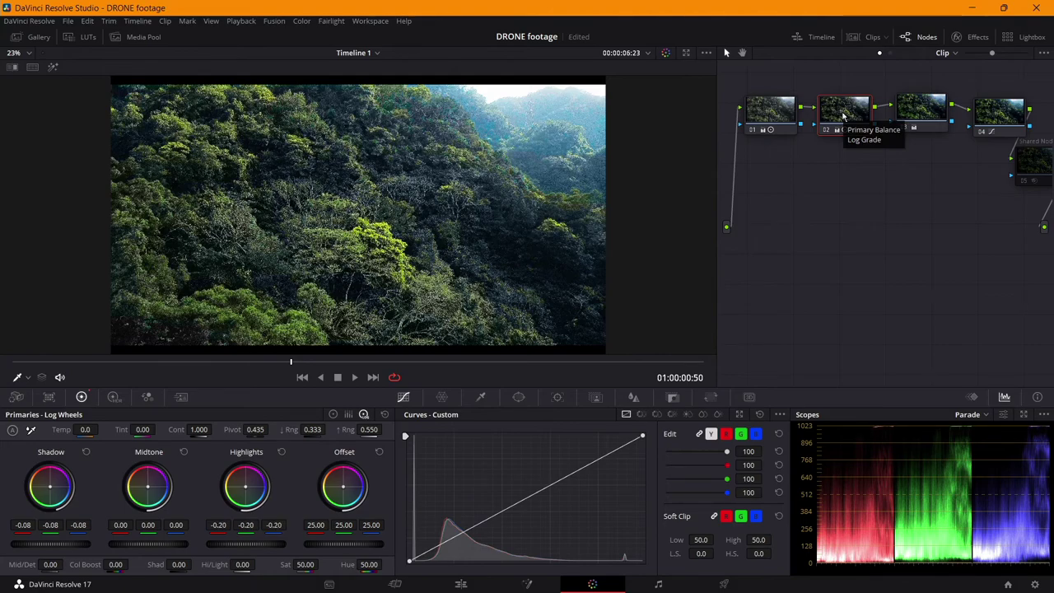
key(alt+z)
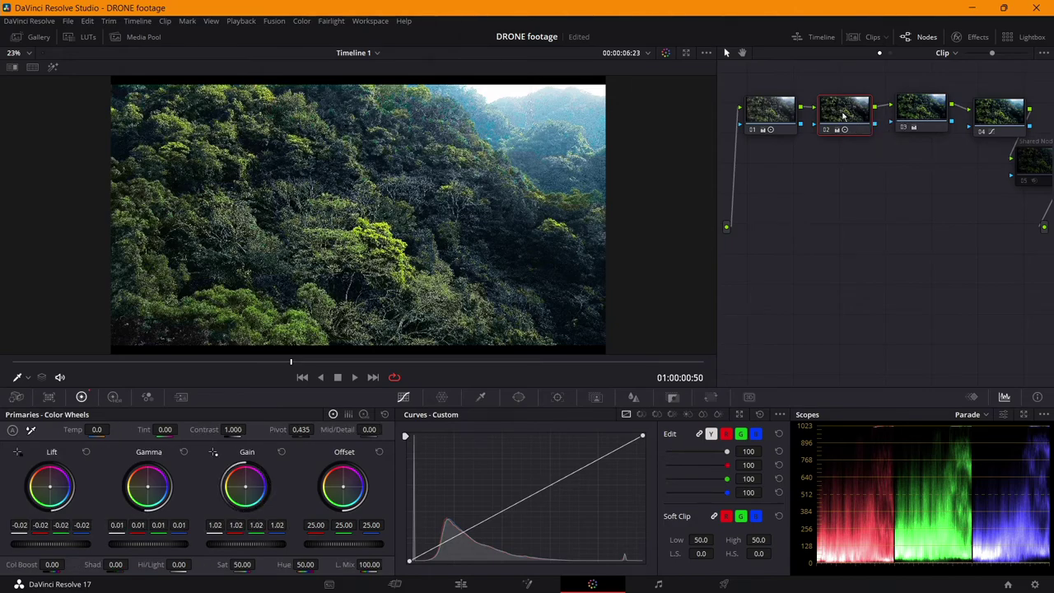
Raise the color boost of clip 01's node 03 to 12.32 and save the project.
key(alt+shift+apostrophe)
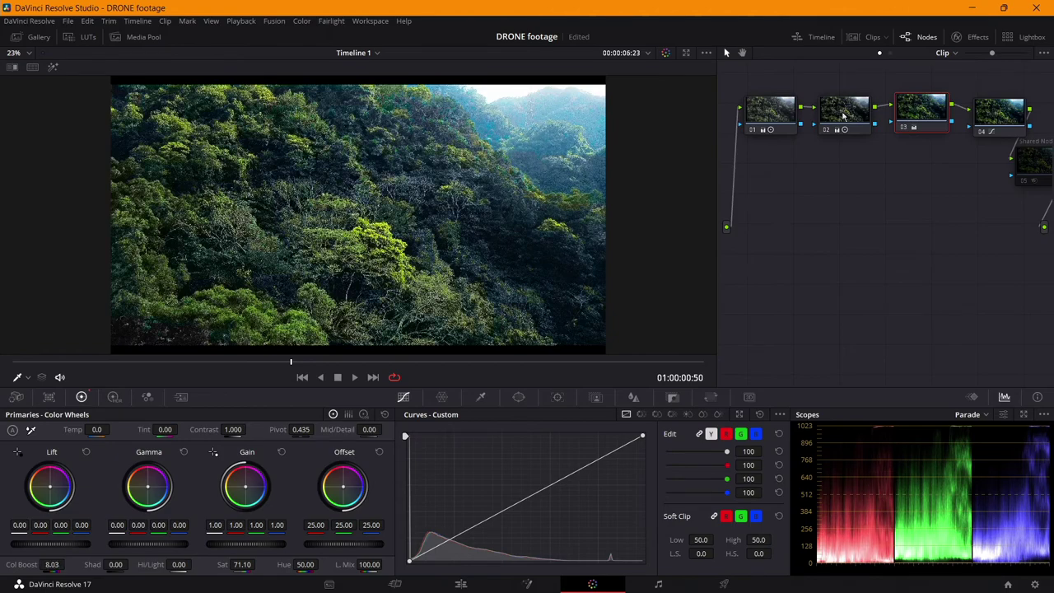
key(ctrl+s)
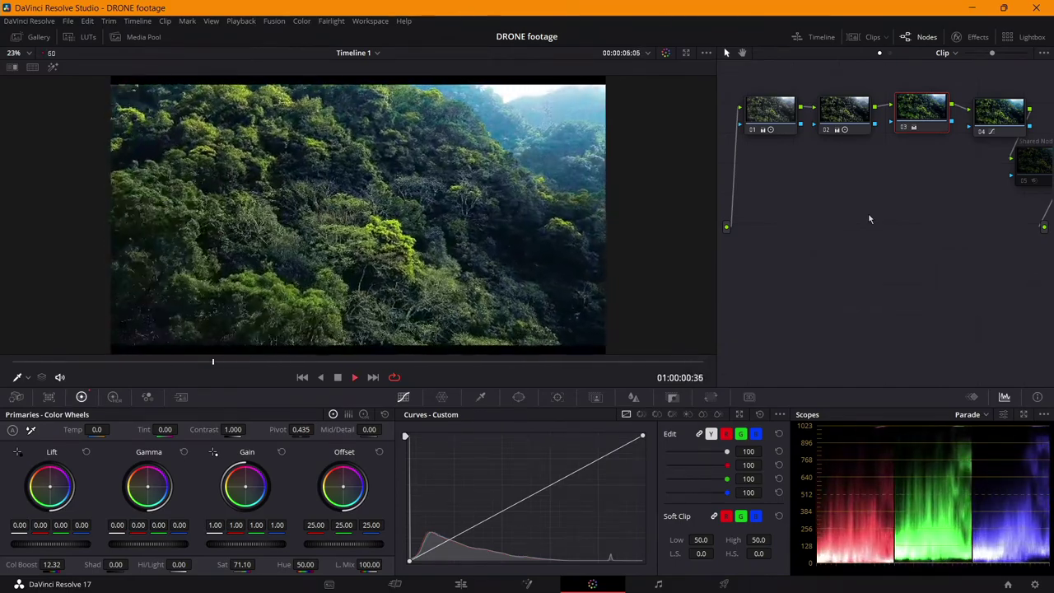
Play clip 01 with the grade bypassed and re-enabled to compare it, and save the project.
key(shift+d)
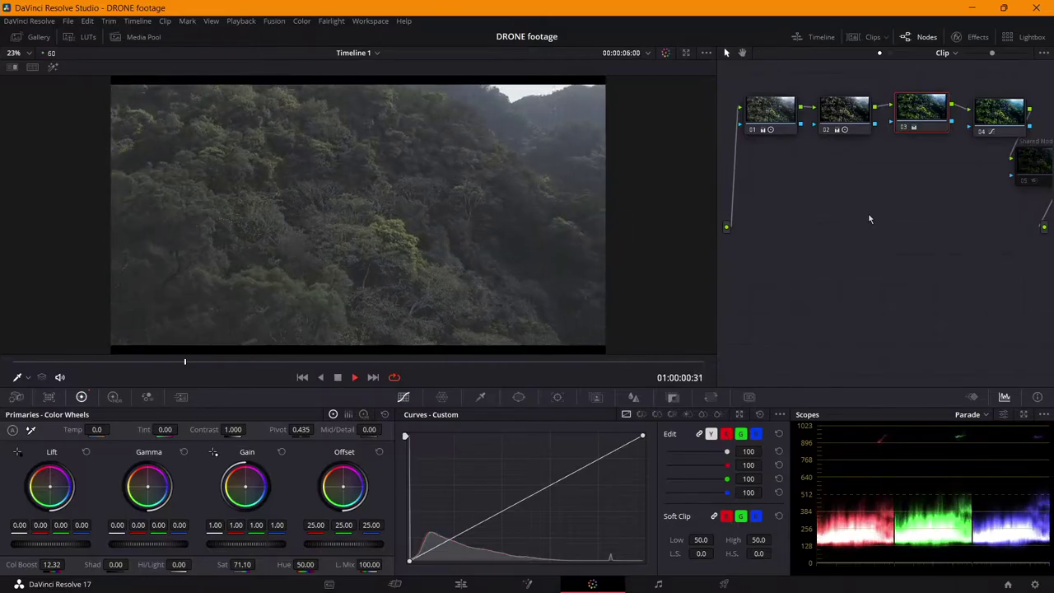
key(shift+d)
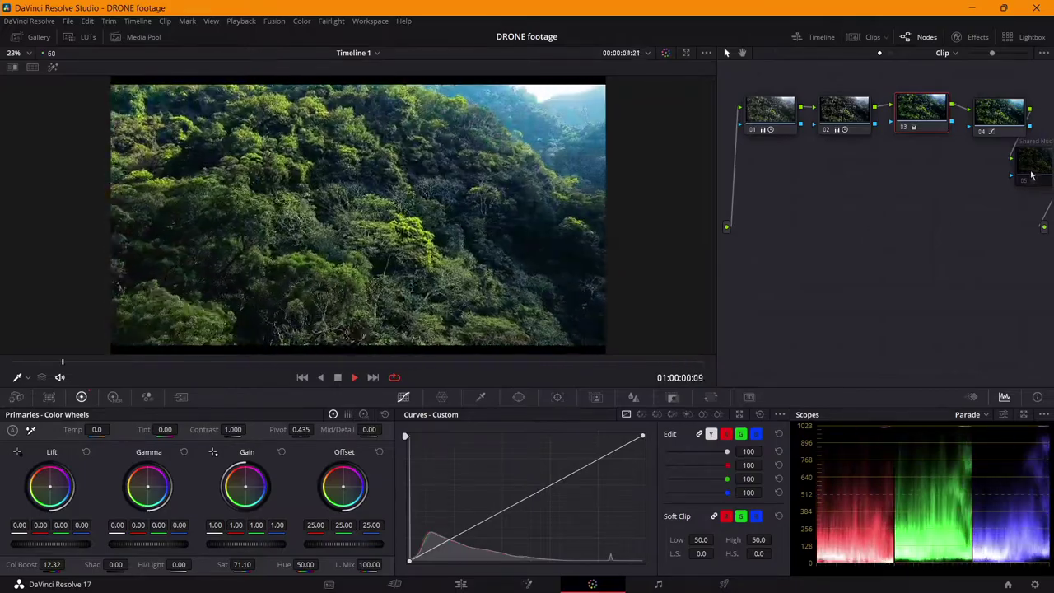
key(space)
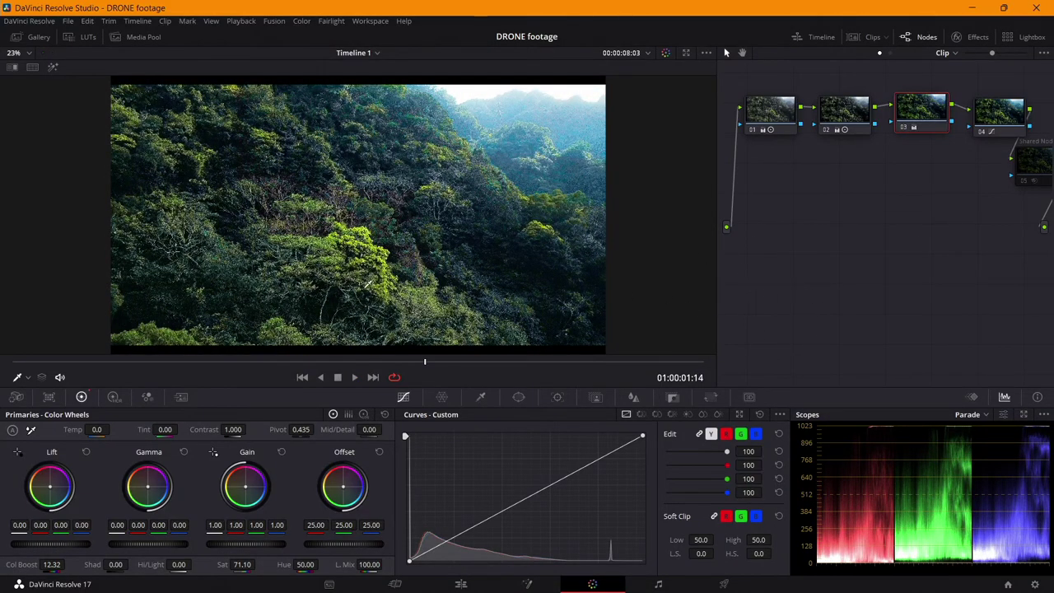
key(ctrl+s)
Show the clip thumbnails, select all three clips and align node 04 level with node 03.
click(868, 37)
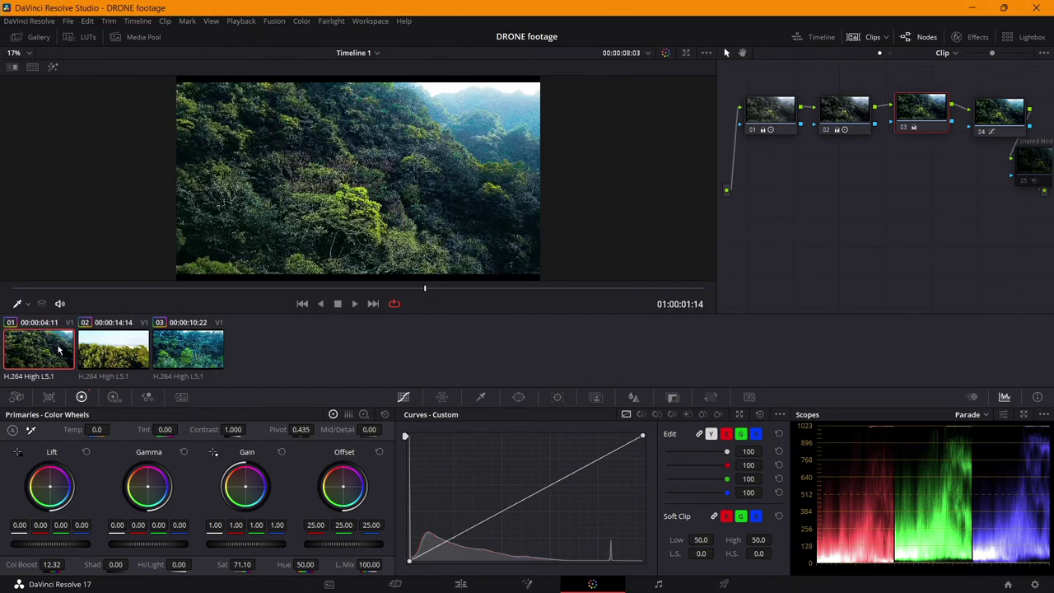
drag(997, 113, 996, 106)
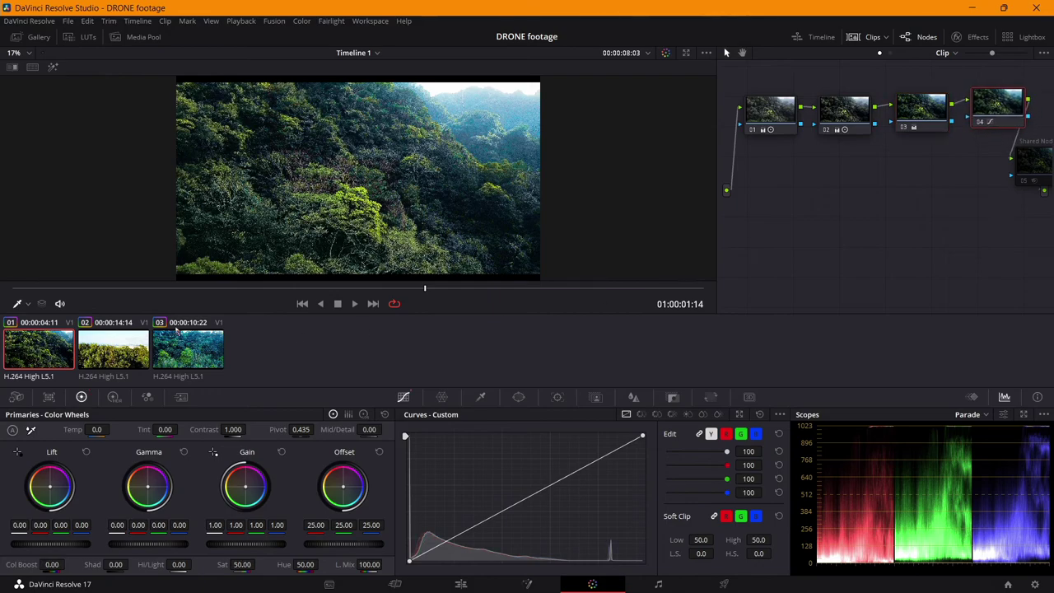
key(ctrl+a)
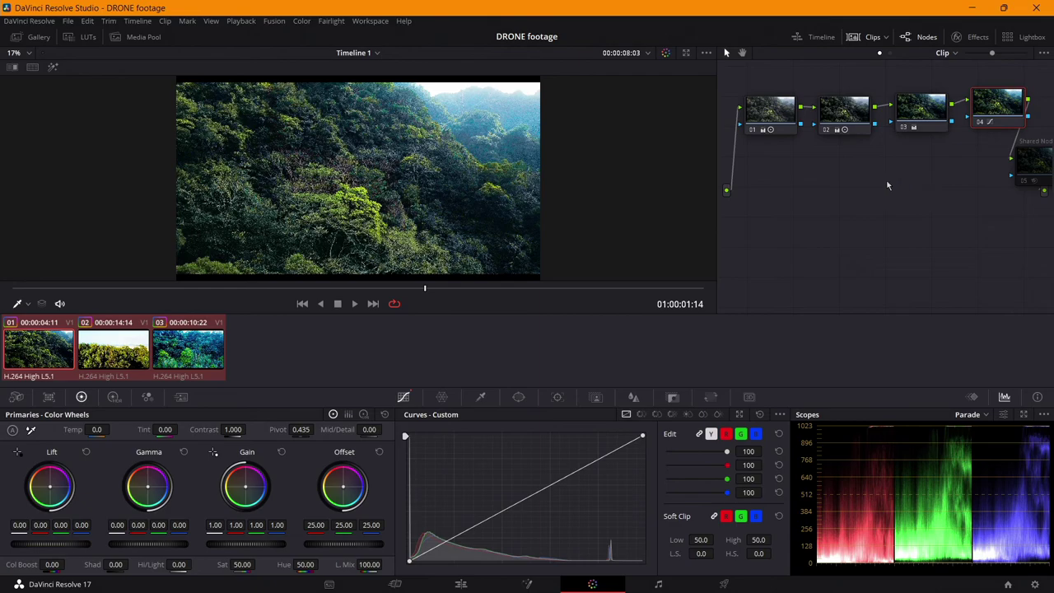
drag(1001, 101, 1002, 106)
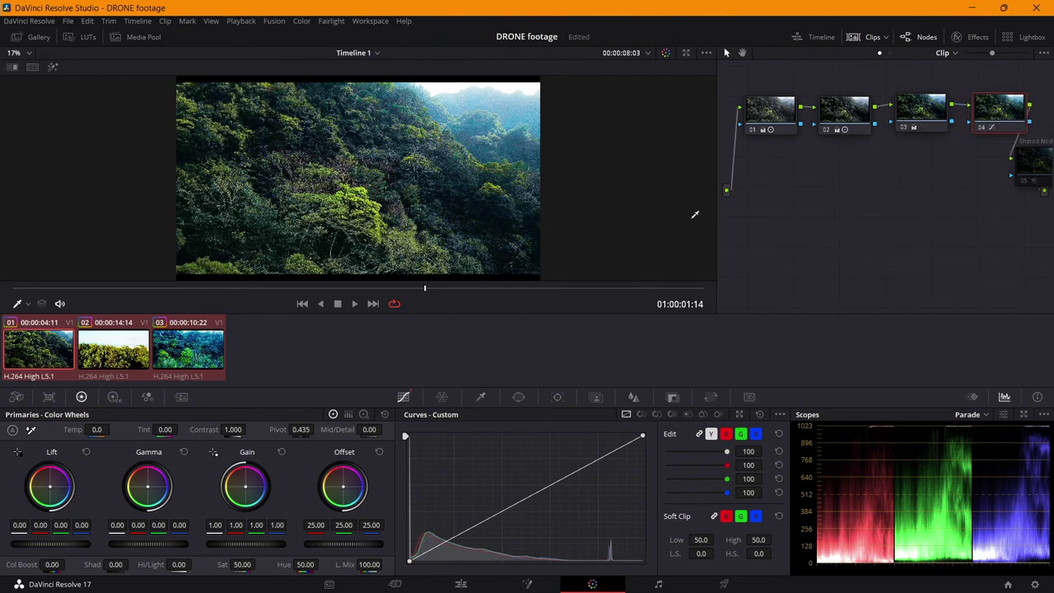
Review the primary color settings of nodes 01, 02 and 03 on clip 01.
click(754, 112)
click(913, 110)
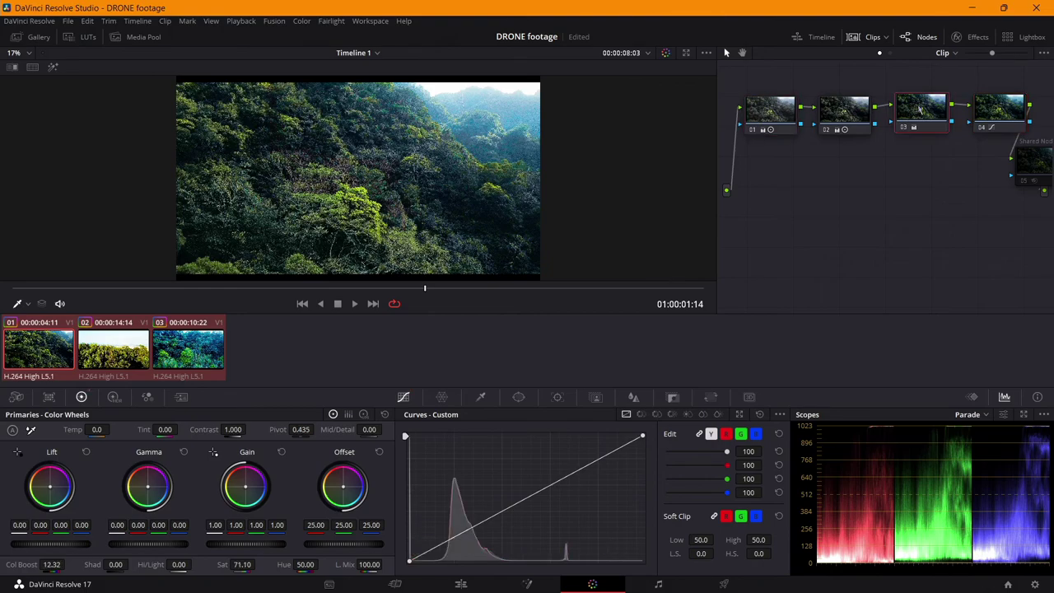
click(763, 110)
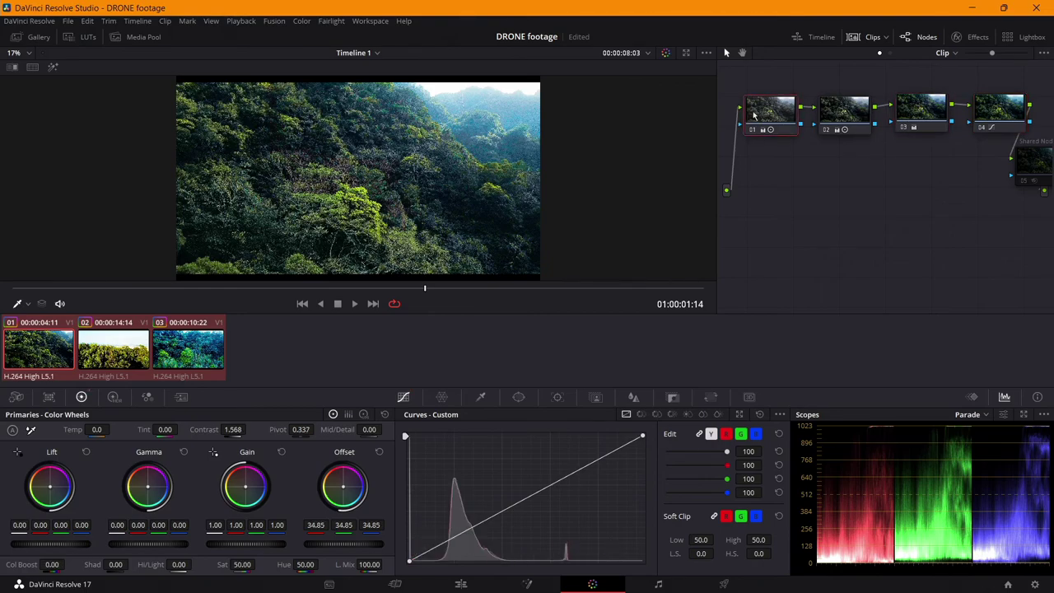
click(843, 110)
click(921, 109)
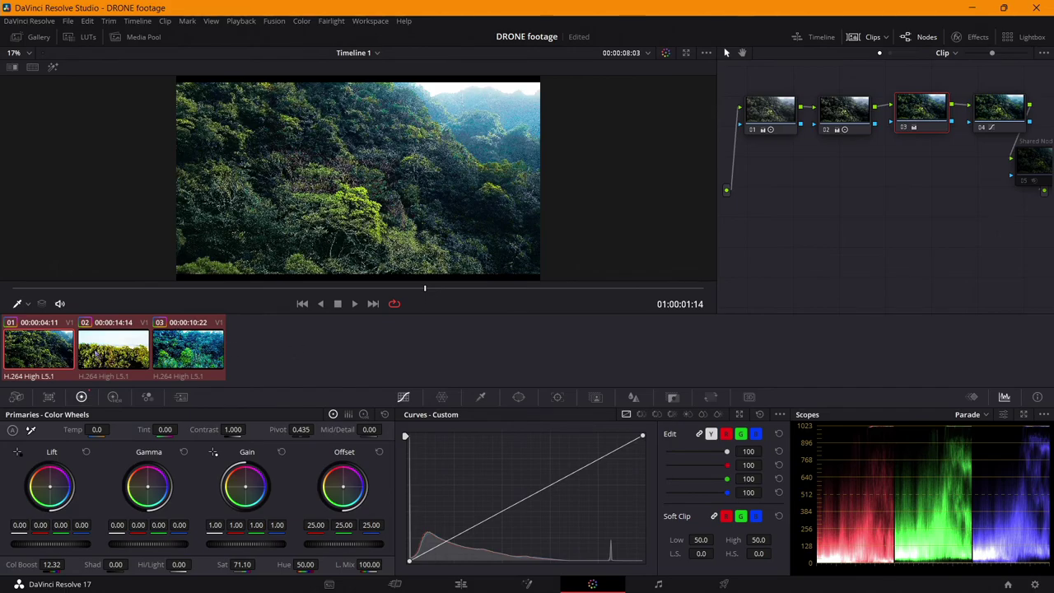
Select clip 02 alone and play a short stretch of it to check its grade.
click(116, 354)
key(space)
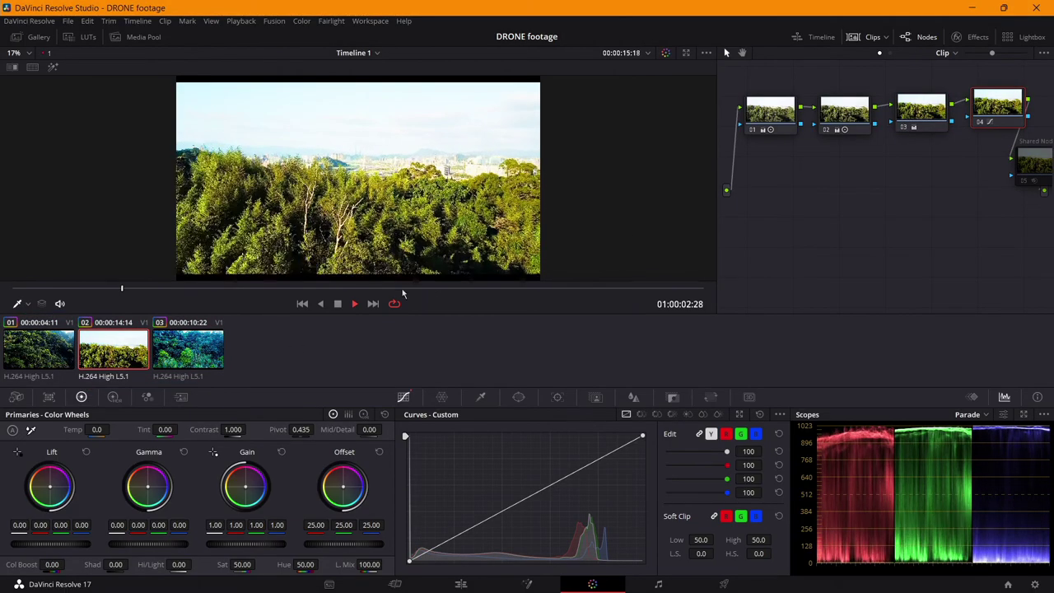
key(space)
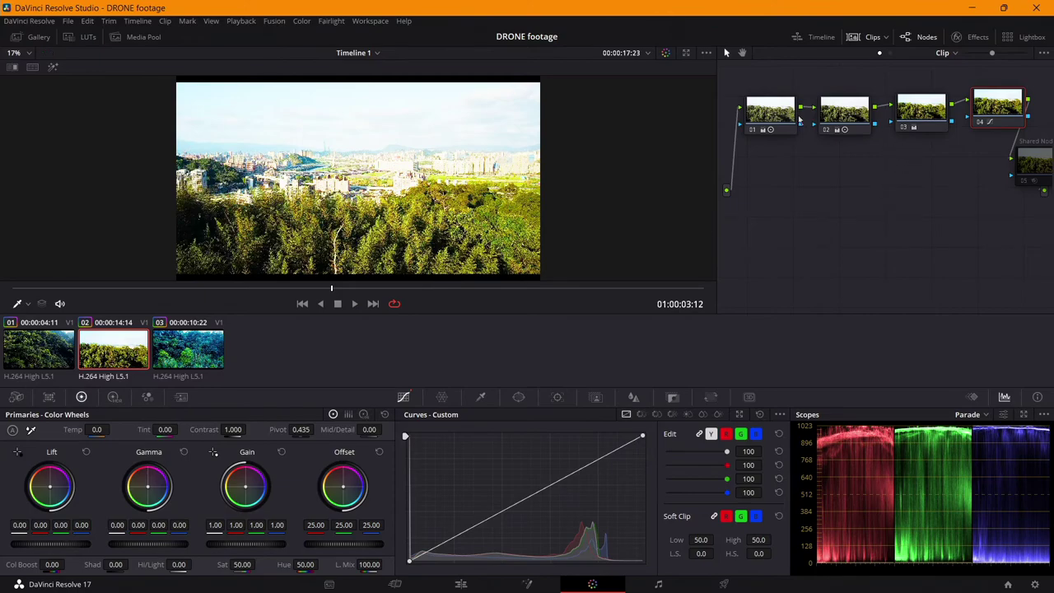
Lower the contrast of clip 02's node 01 to 1.141 and its offset to 23.98.
click(772, 107)
key(ctrl+z)
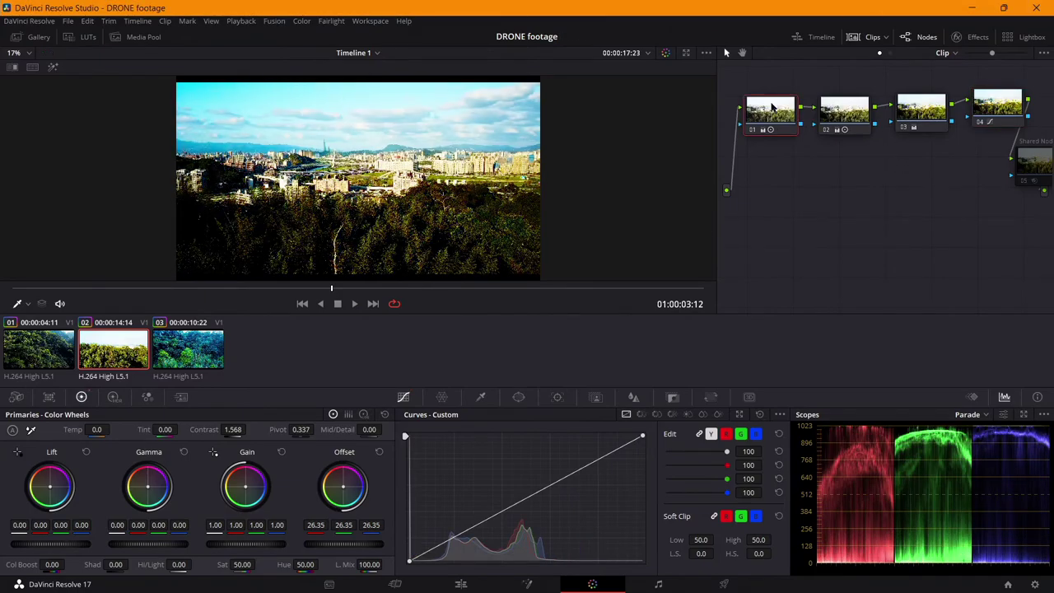
key(ctrl+z)
key(ctrl+z)
key(ctrl+z)
key(ctrl+z)
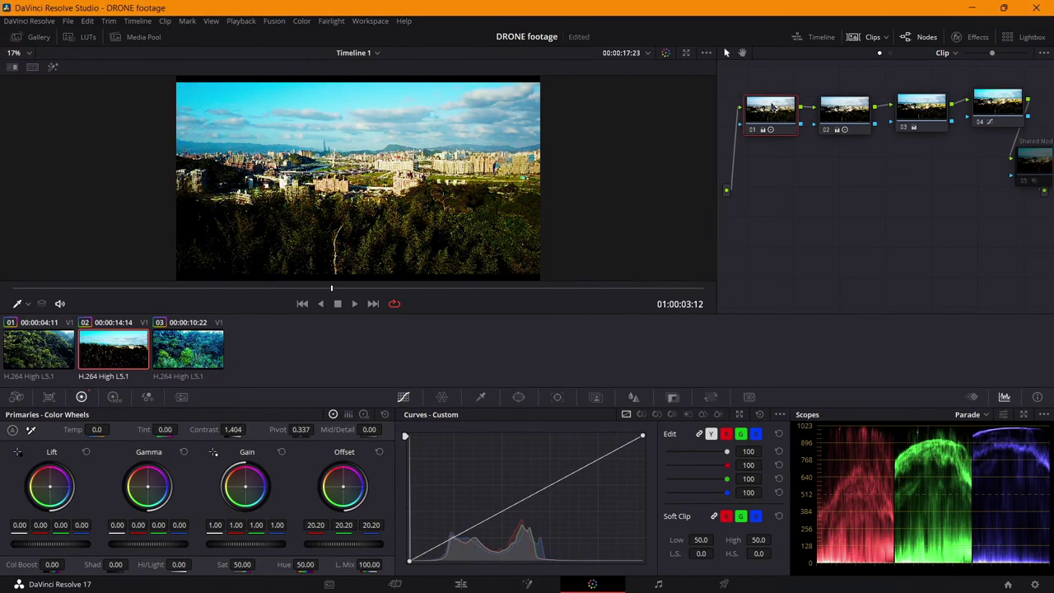
key(ctrl+z)
key(ctrl+z)
key(ctrl+z)
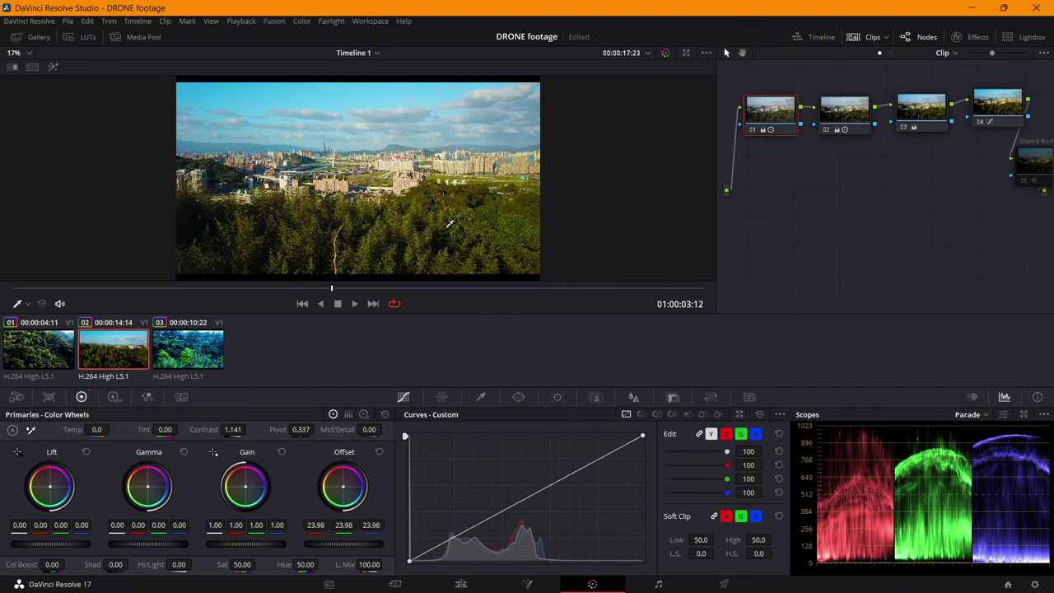
Set the temperature of clip 01's node 01 to 46.0 and save the project.
key(Up)
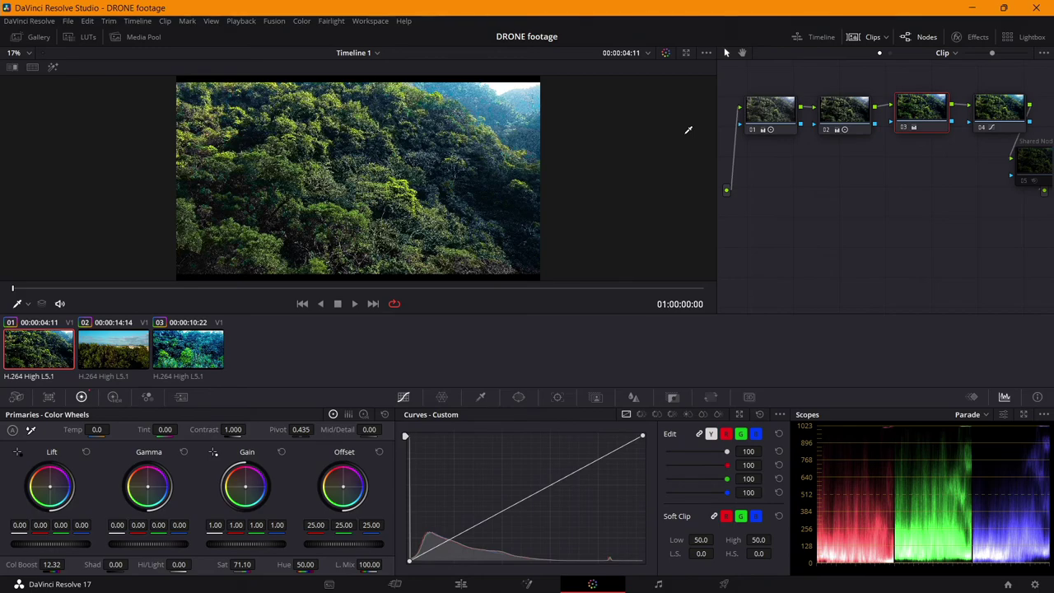
key(shift+semicolon)
key(shift+semicolon)
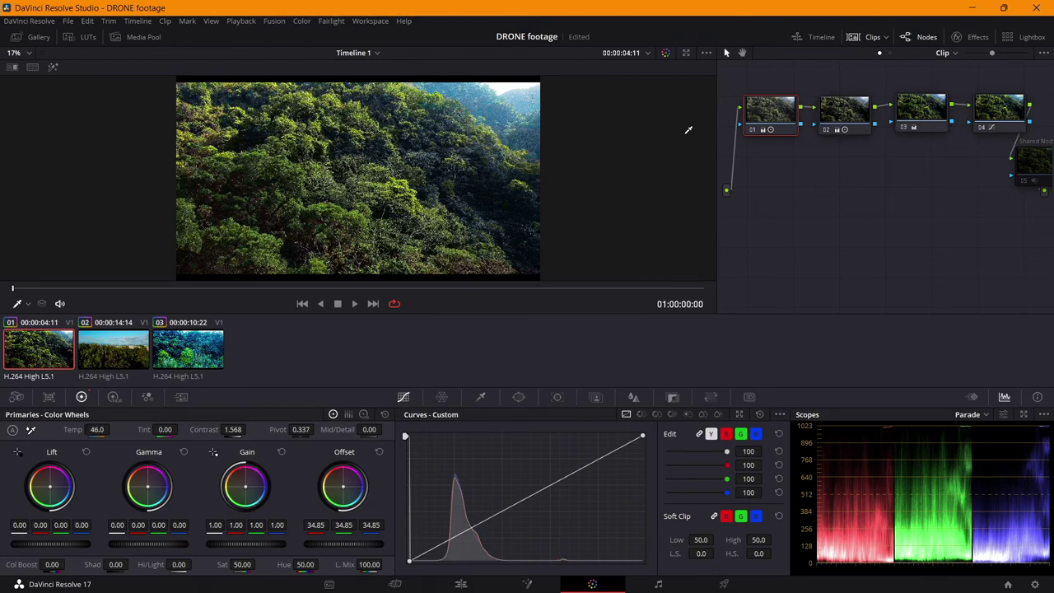
key(ctrl+s)
Return to clip 02, hide the clip thumbnails and play the clip in short stretches.
key(Down)
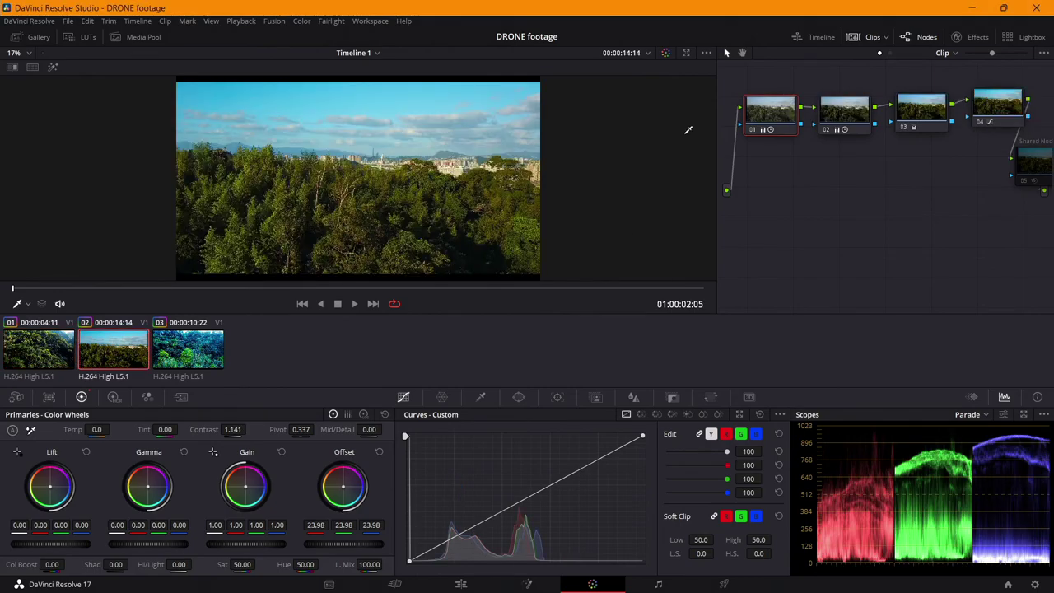
click(850, 38)
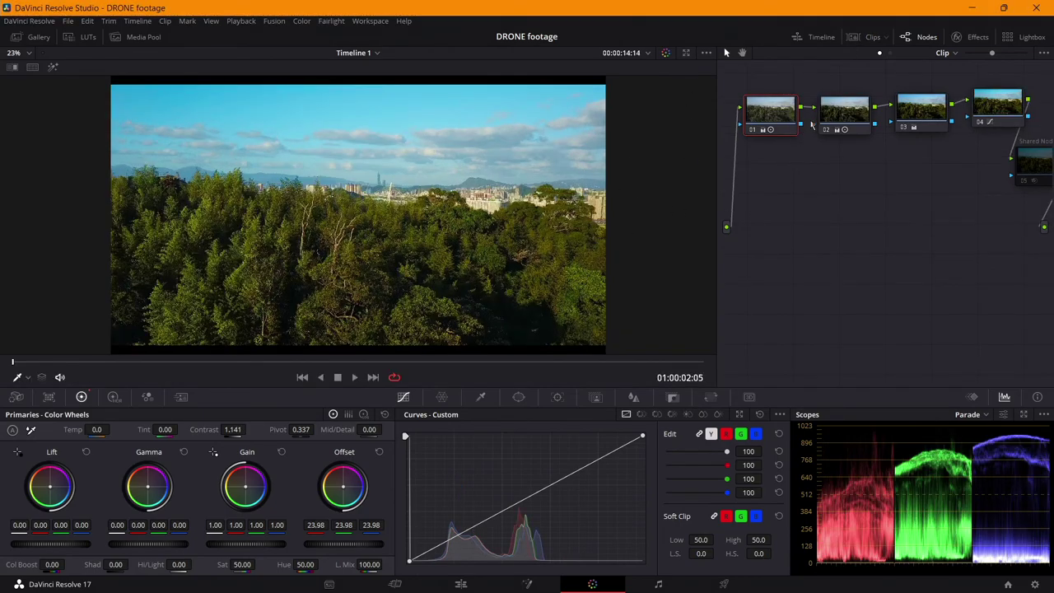
key(space)
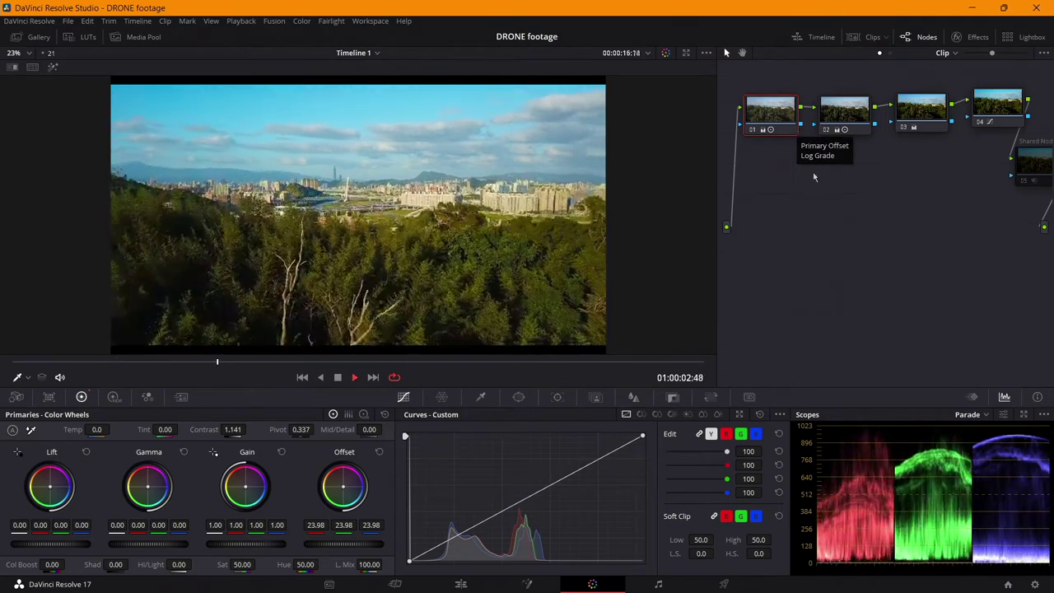
key(space)
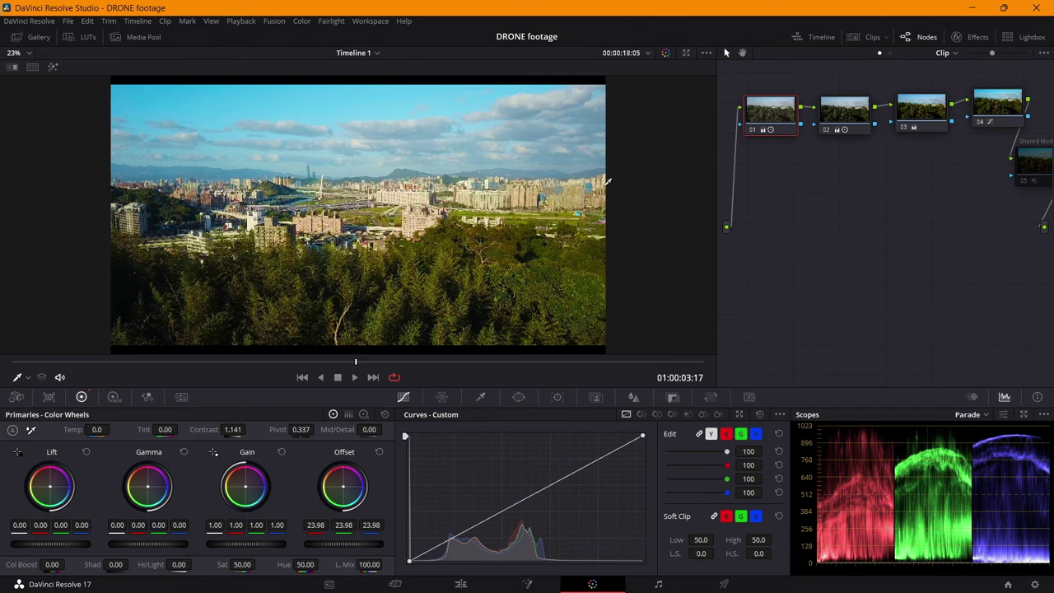
key(space)
key(space)
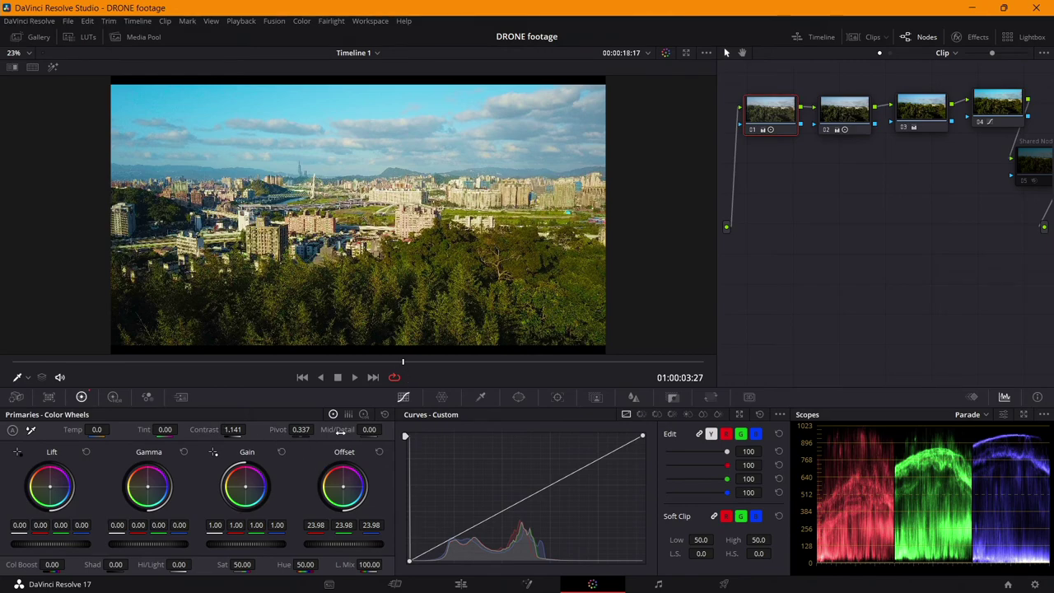
Set clip 02's node 03 to saturation 100.00 and color boost -4.38, and save the project.
click(930, 115)
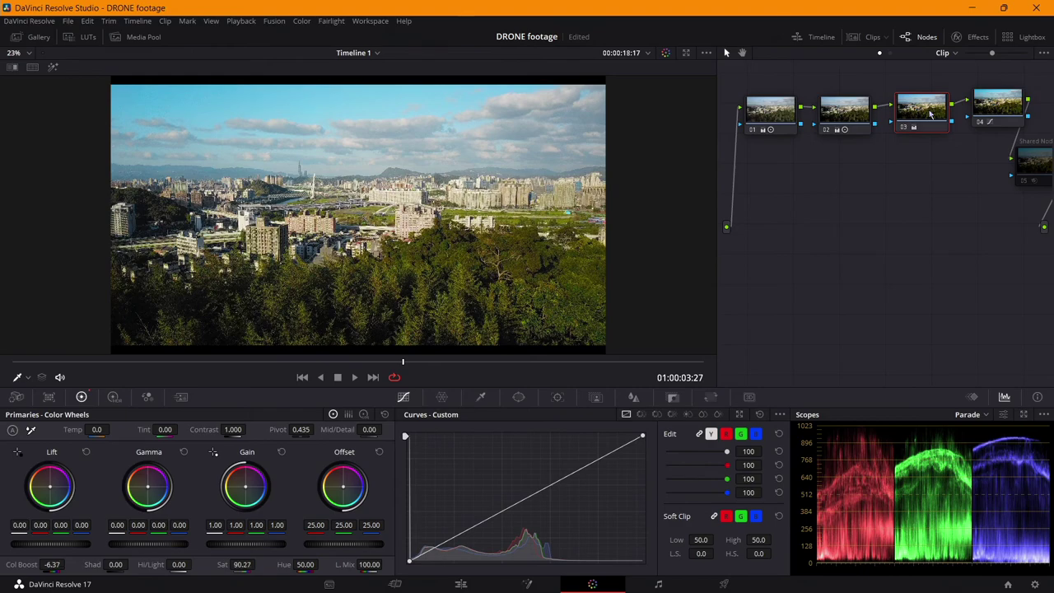
key(ctrl+s)
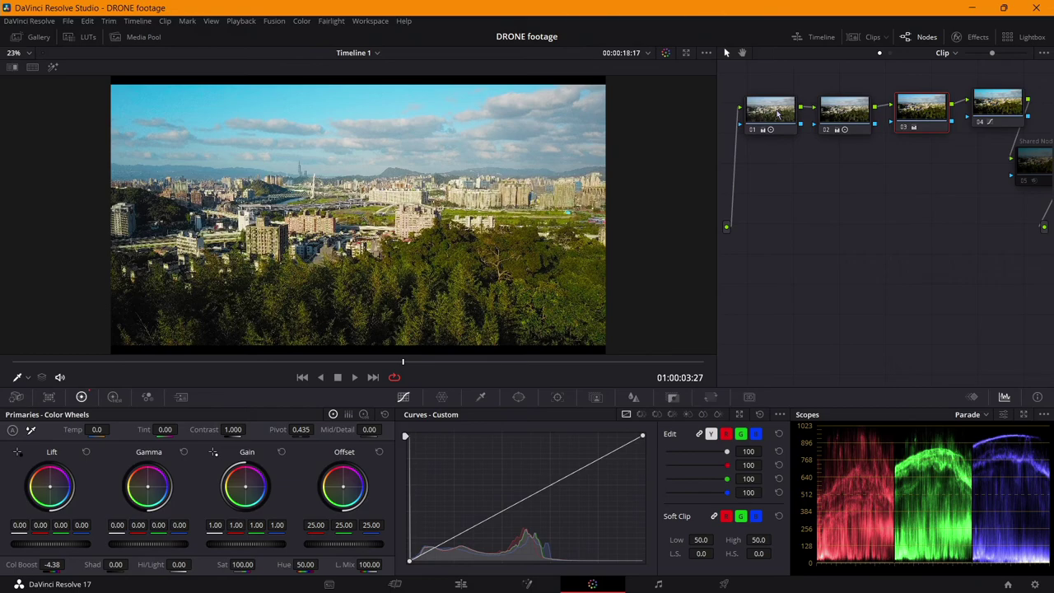
Set the gamma of clip 02's node 02 to -0.03 and its gain to 1.02, and save the project.
click(777, 115)
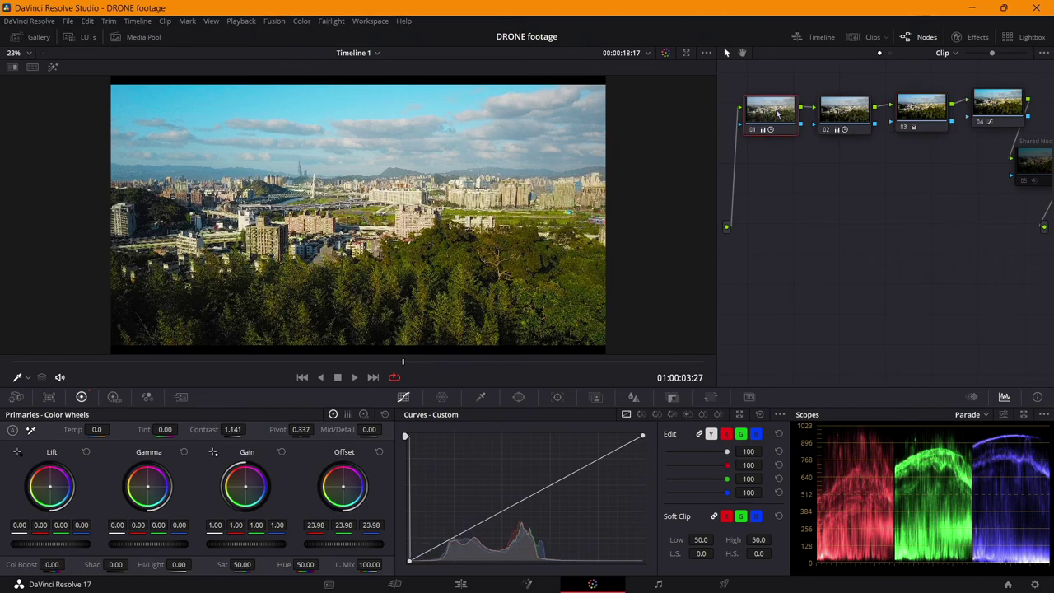
key(alt+shift+apostrophe)
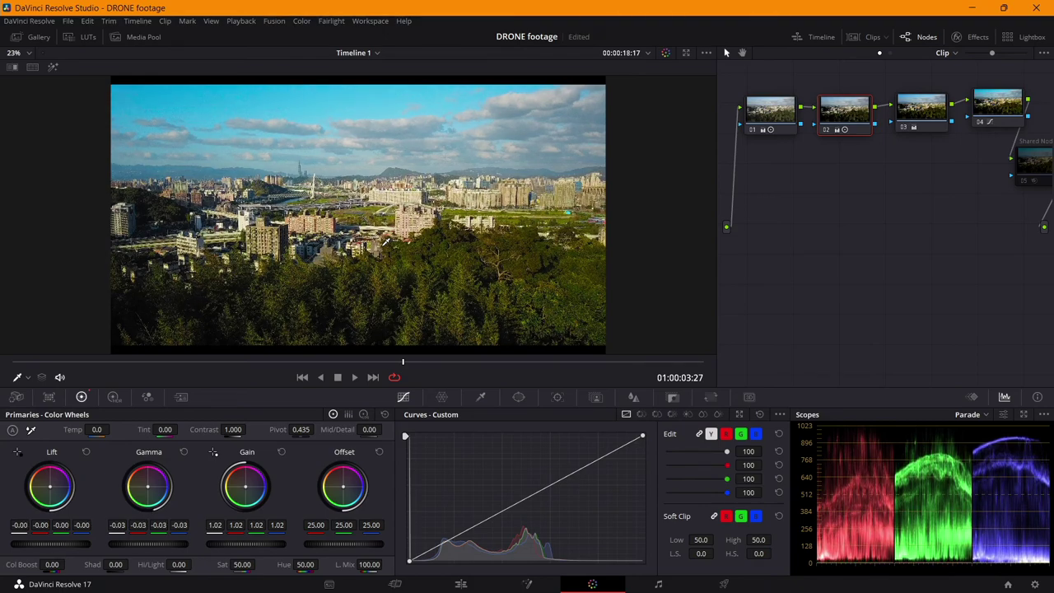
key(ctrl+s)
Play clip 02 with its grade bypassed and re-enabled to compare the original and graded footage.
key(space)
key(space)
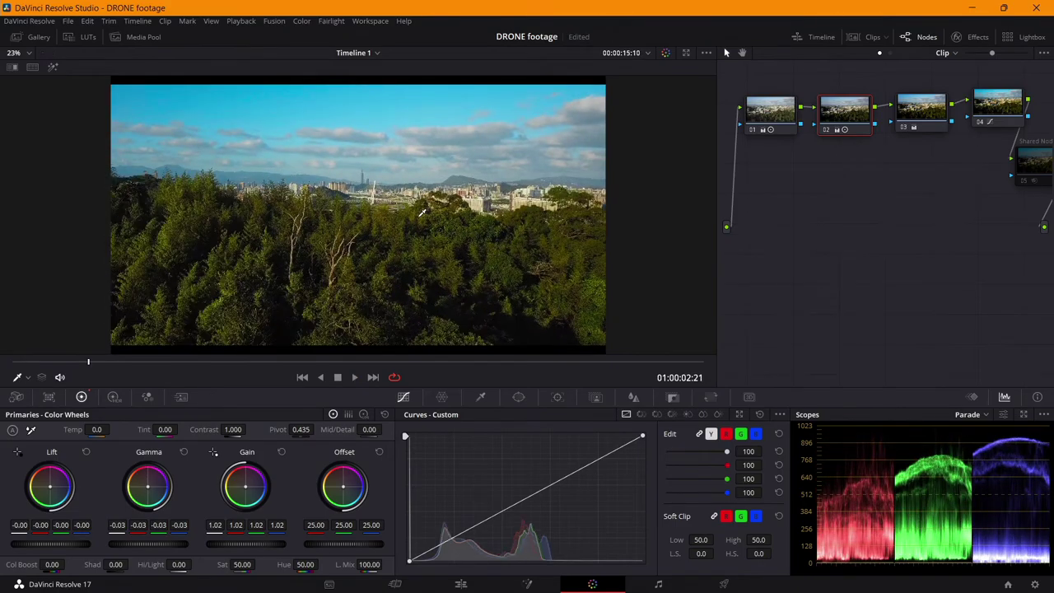
key(shift+d)
key(space)
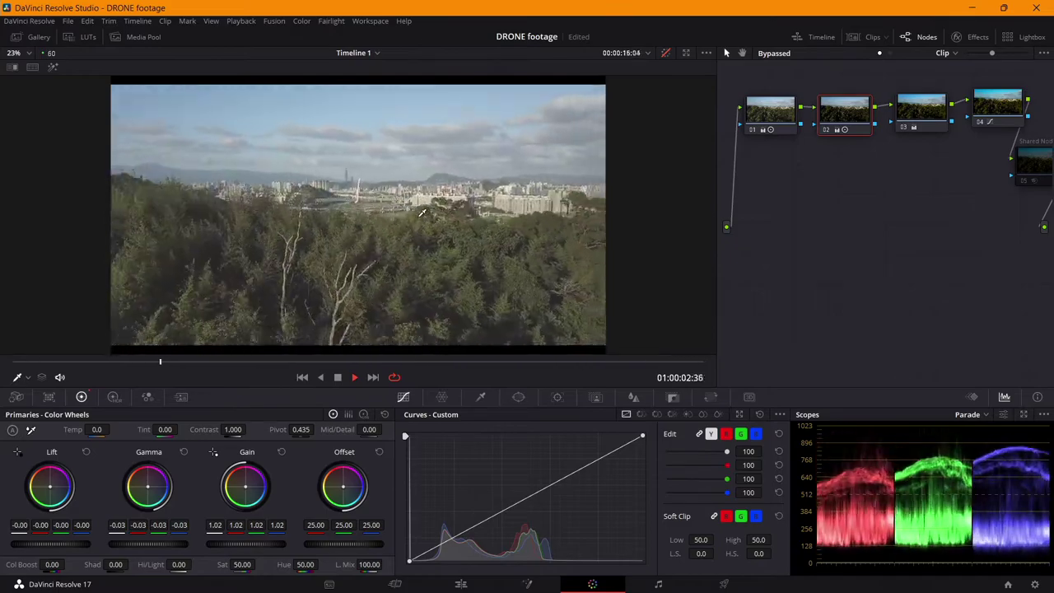
key(shift+d)
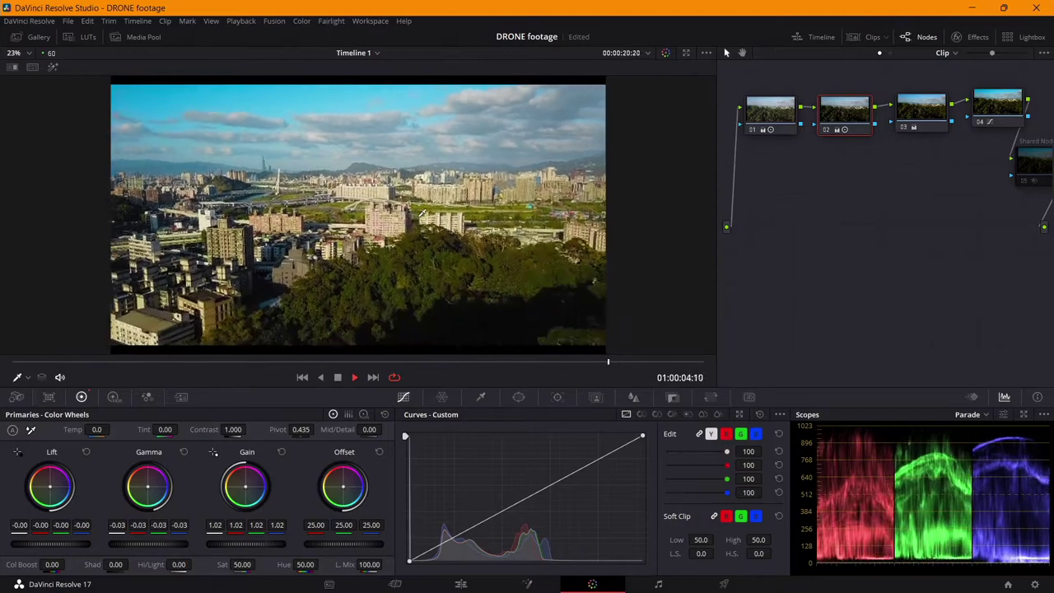
key(space)
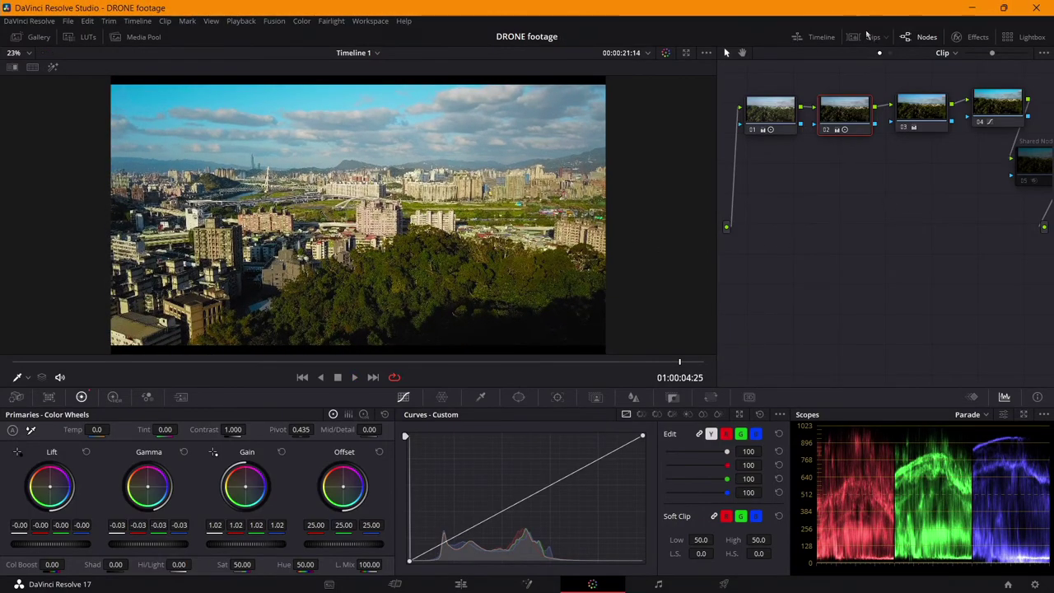
Select clip 03 from the clip thumbnails, hide the thumbnails and play the clip from its start.
click(868, 36)
click(163, 362)
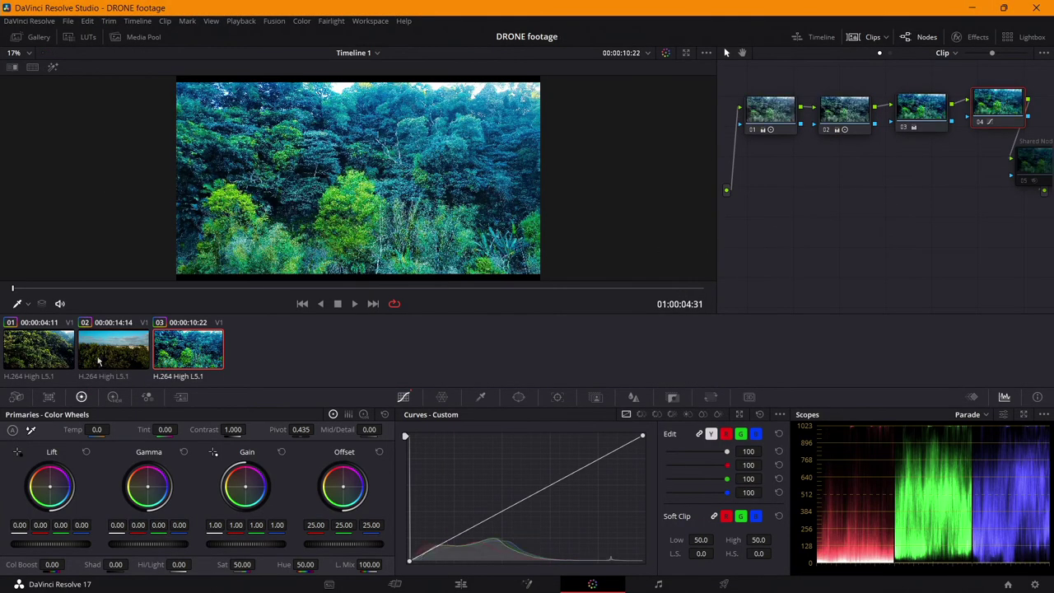
click(133, 354)
click(175, 350)
click(869, 38)
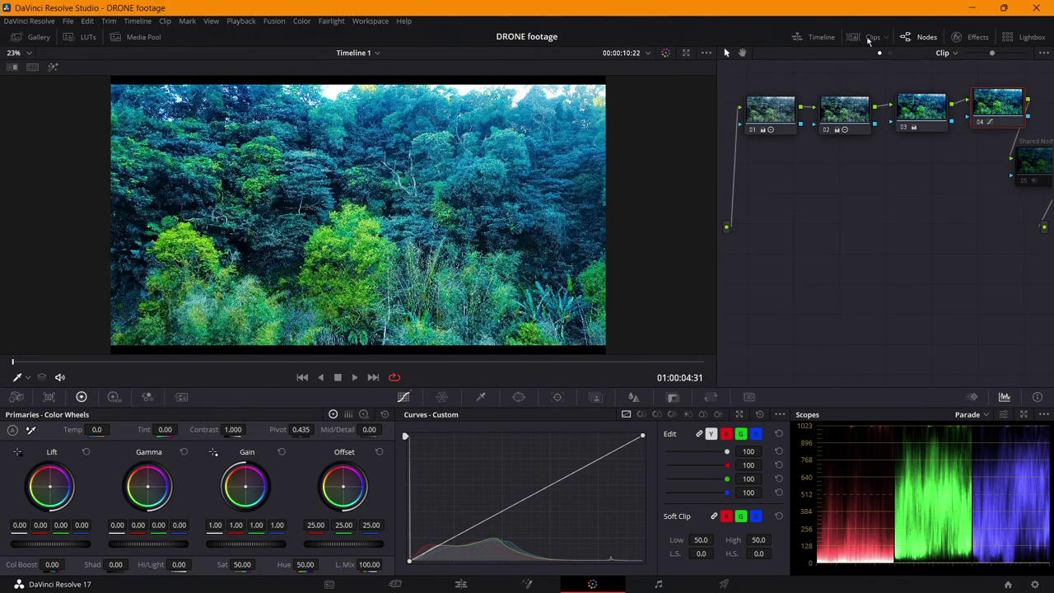
key(space)
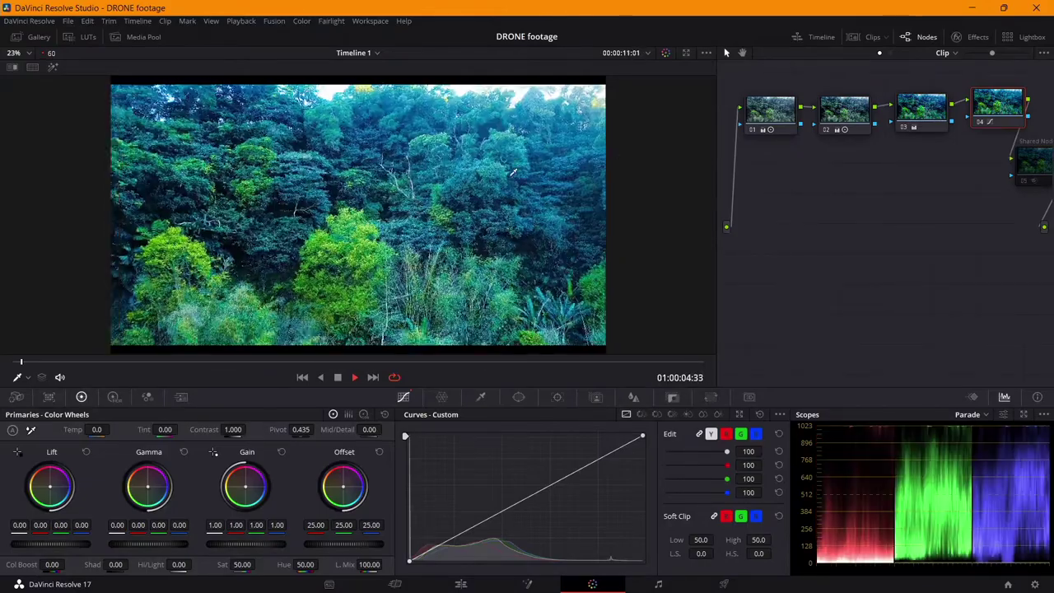
Set the temperature of clip 03's node 01 to 253.0 and play the clip from its start to check the balance.
key(space)
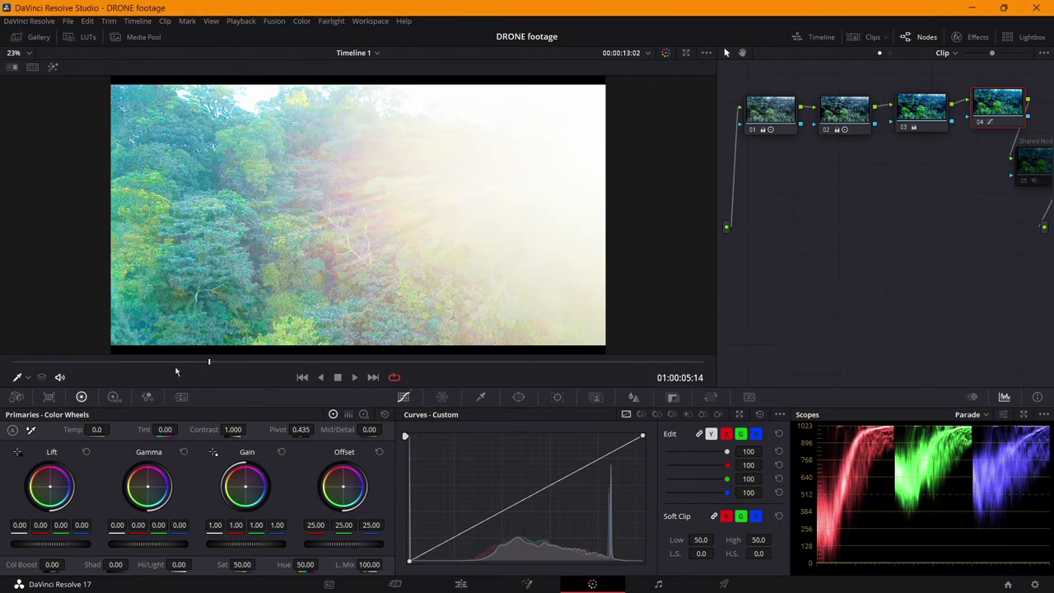
drag(175, 363, 12, 361)
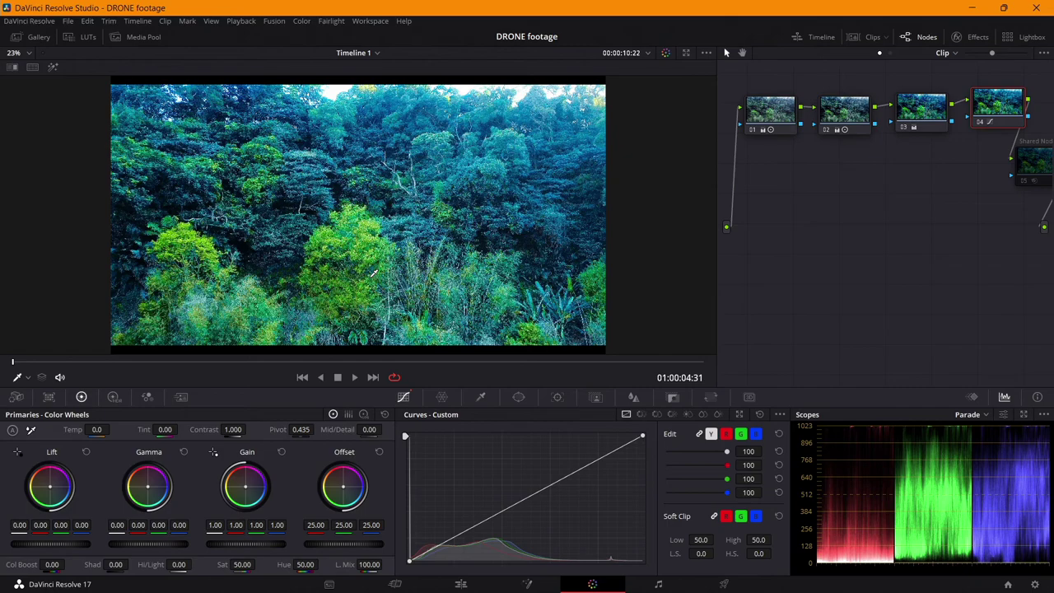
click(769, 121)
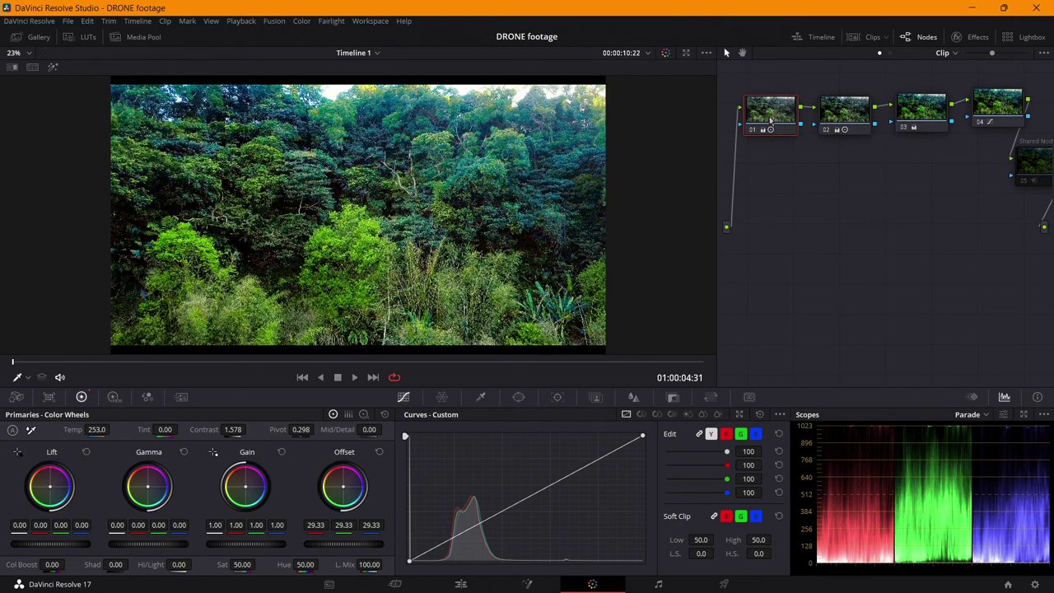
key(space)
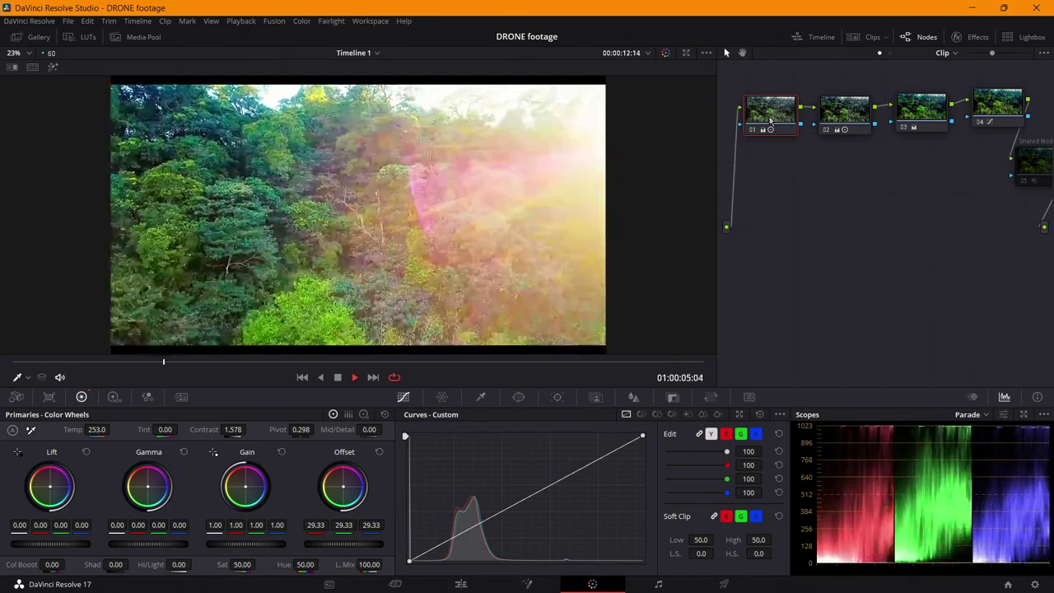
key(space)
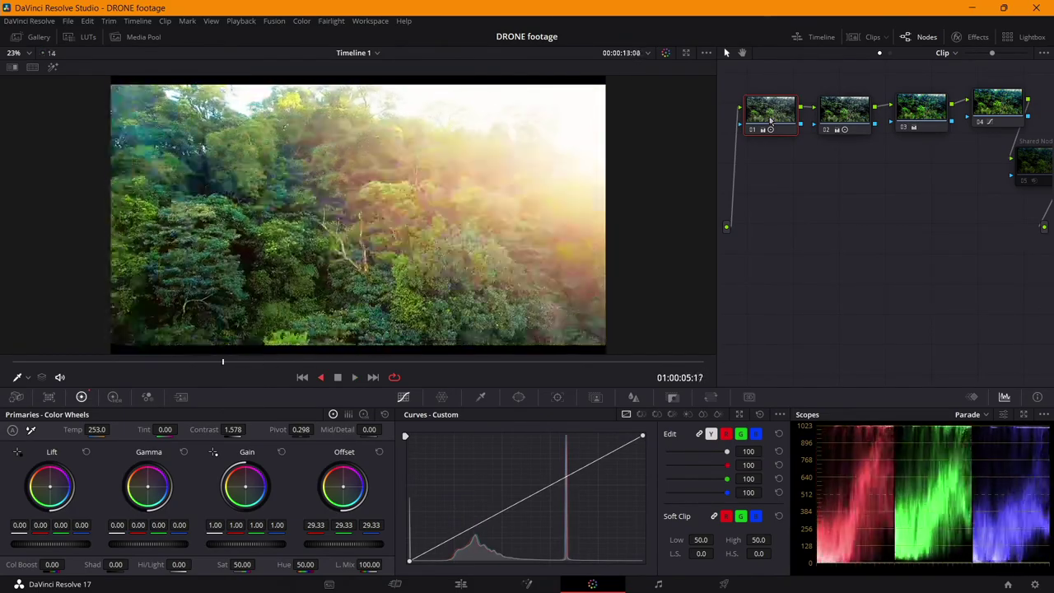
key(k)
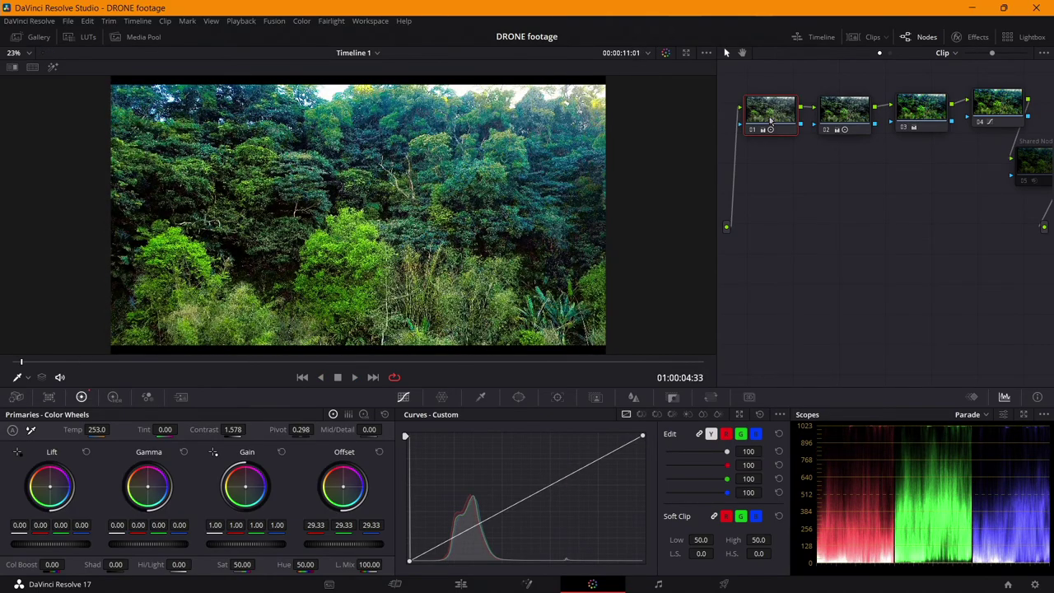
Set clip 03's node 03 to saturation 54.13 and color boost 12.32, and save the project.
key(alt+shift+apostrophe)
key(alt+shift+apostrophe)
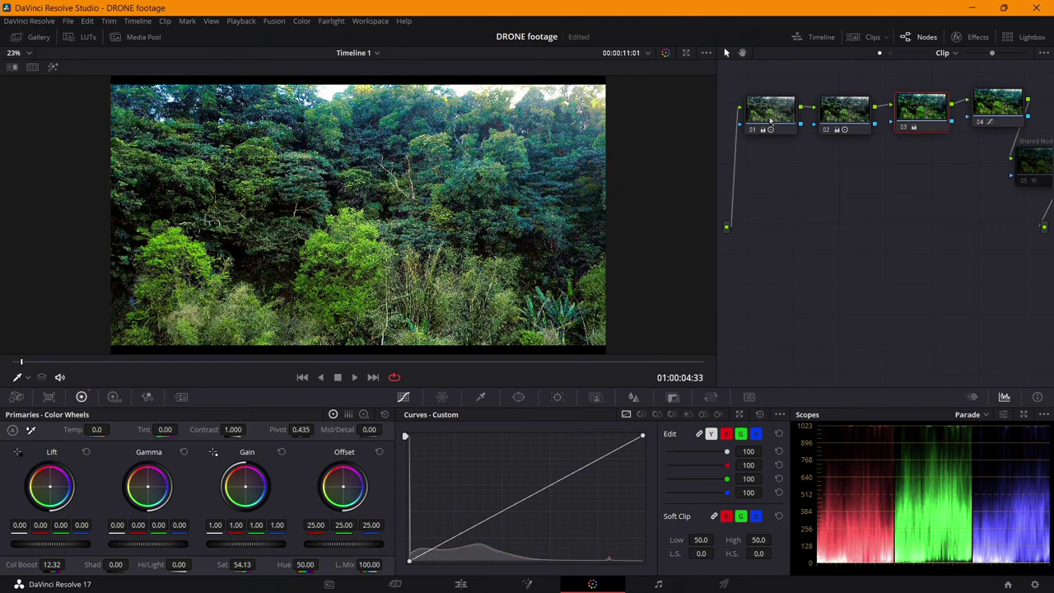
key(ctrl+s)
Rearrange clip 03's node graph by spacing node 04 and the shared node further apart from the earlier nodes.
click(991, 111)
drag(1003, 101, 1008, 106)
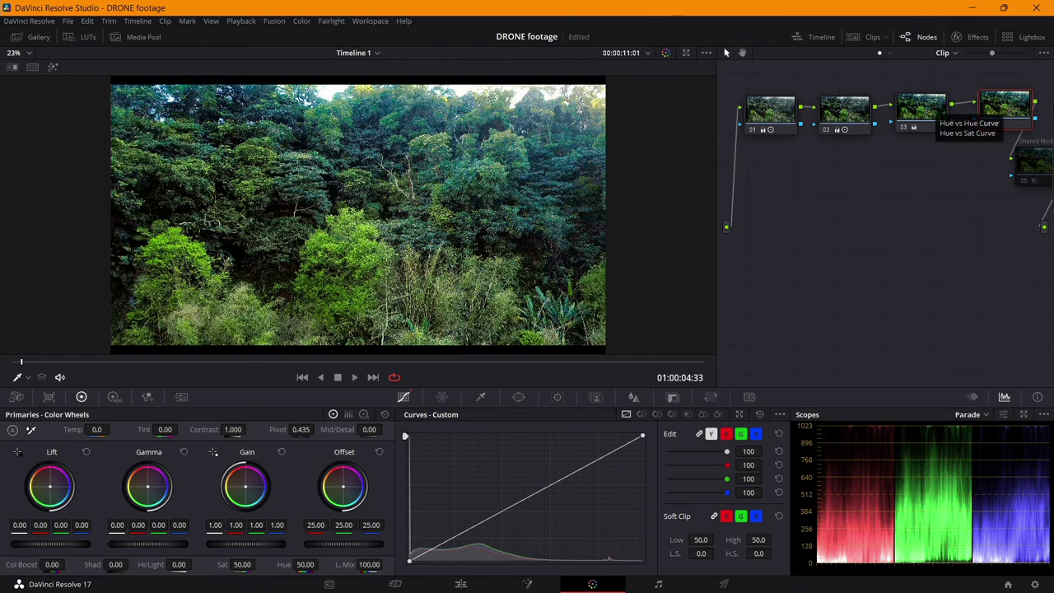
mouse_move(994, 108)
mouse_down()
mouse_move(1009, 107)
mouse_move(988, 105)
mouse_up()
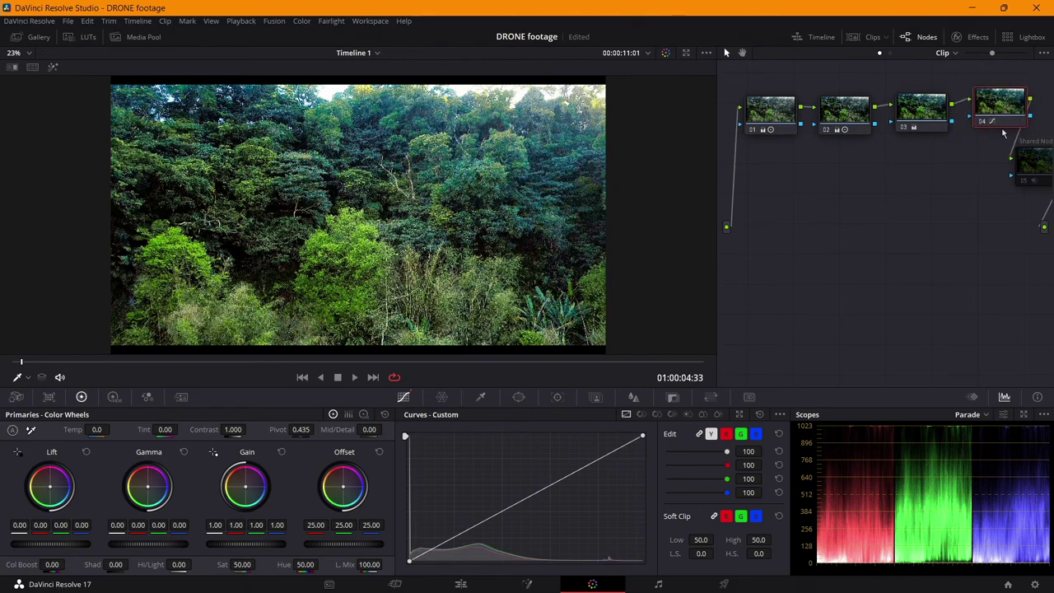
drag(995, 166, 905, 182)
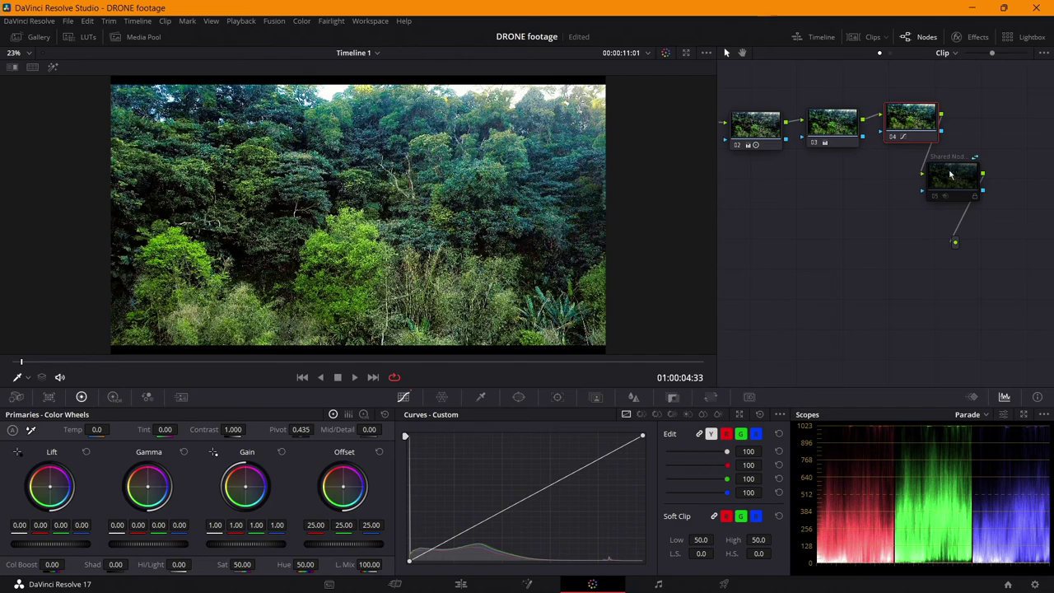
mouse_move(904, 117)
mouse_down()
mouse_move(829, 124)
mouse_move(933, 208)
mouse_move(910, 113)
mouse_up()
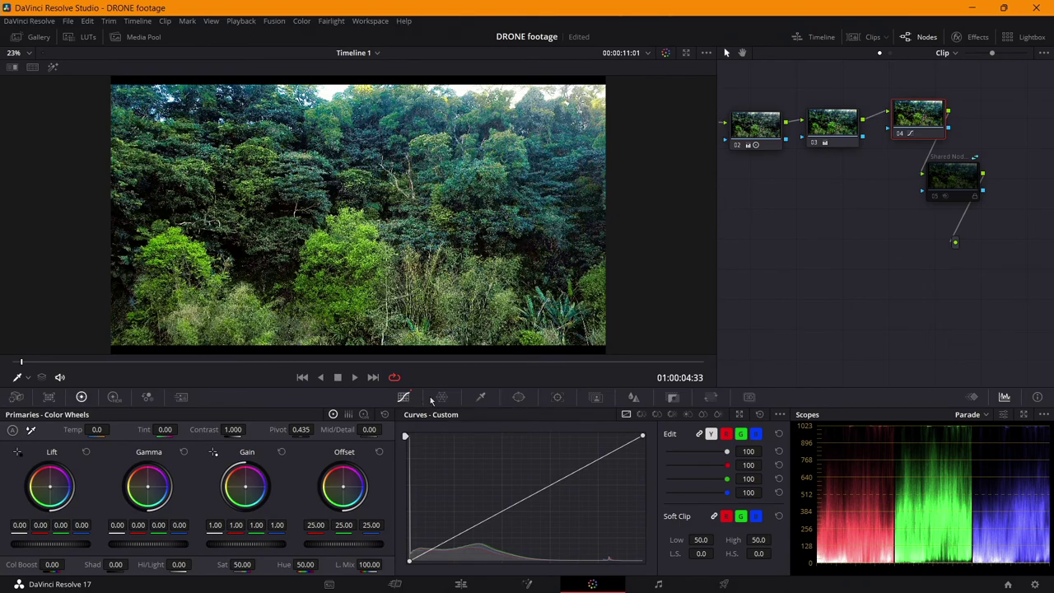
drag(931, 114, 925, 114)
drag(953, 174, 1016, 174)
drag(912, 116, 923, 123)
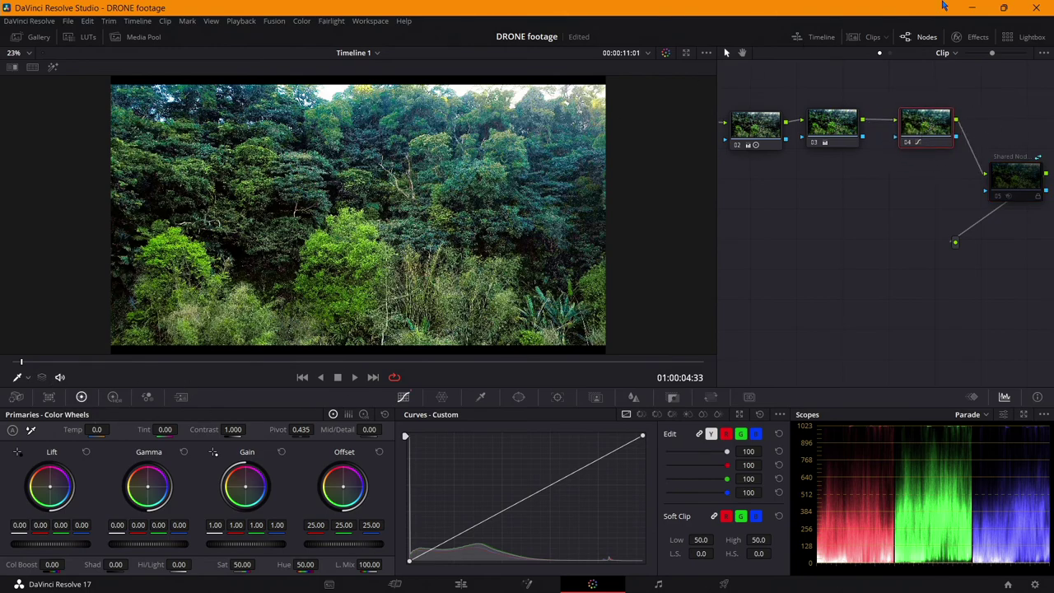
Show the clip thumbnails, move node 04 slightly closer to node 03 and save the project.
click(871, 37)
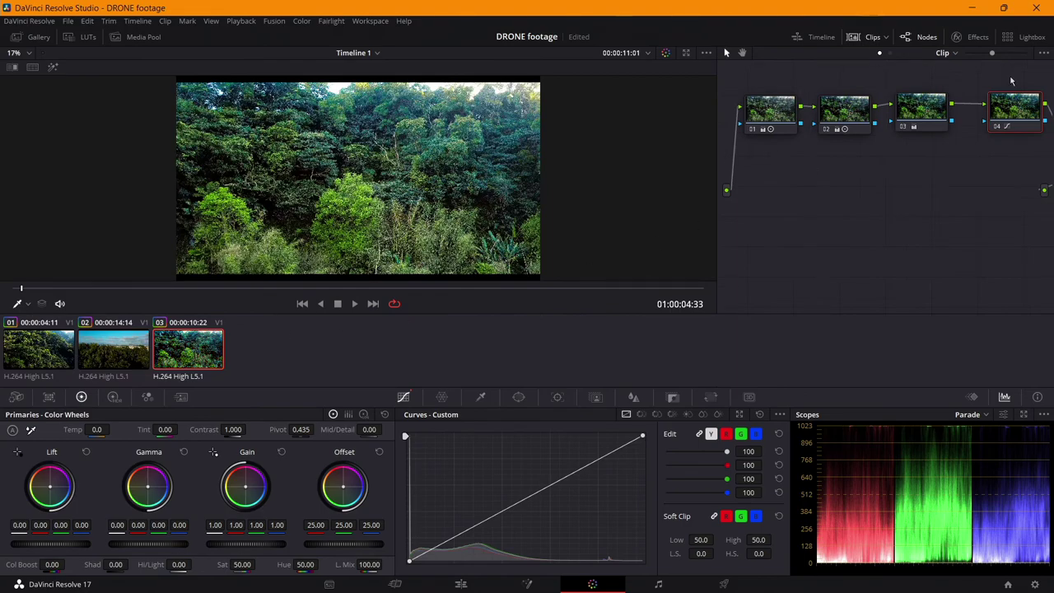
mouse_move(1014, 98)
mouse_down()
mouse_move(999, 103)
mouse_move(1005, 97)
mouse_up()
key(ctrl+s)
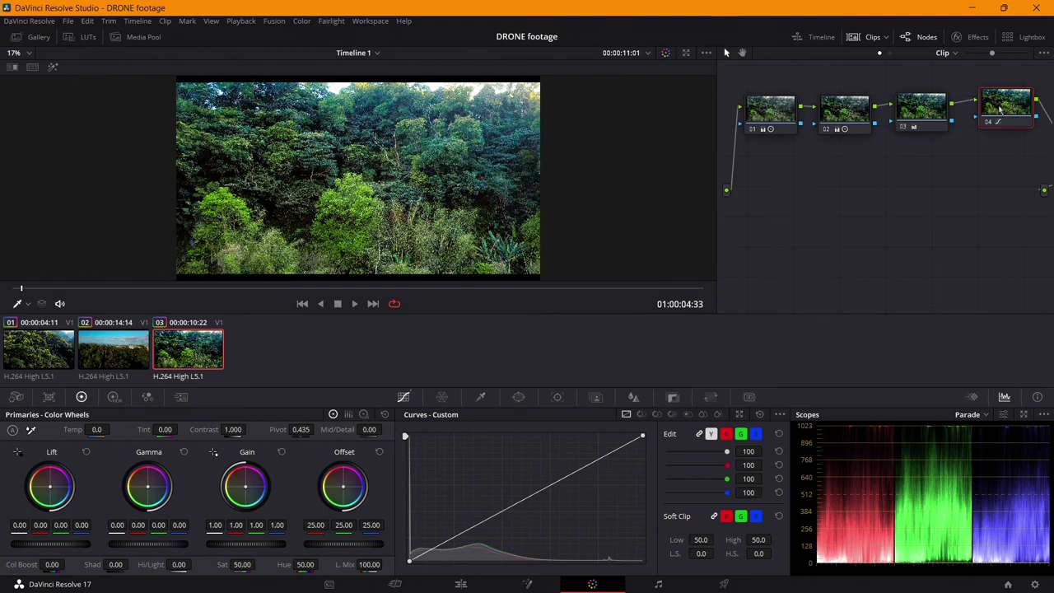
drag(1001, 107, 996, 110)
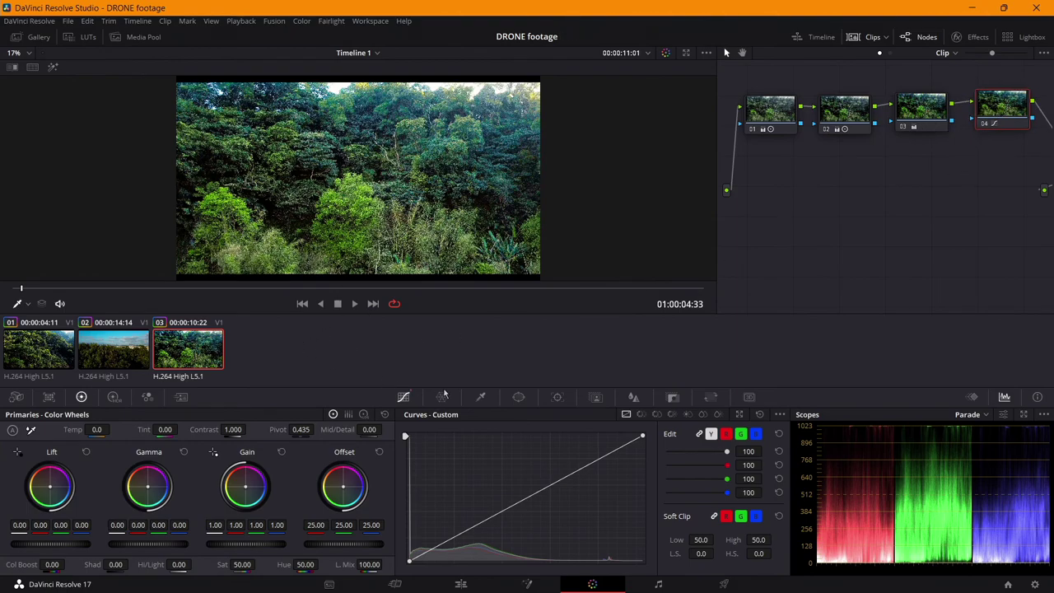
On node 04's Hue Vs Hue curve, raise the green point and set the point at input hue 75.74 to hue rotate 18.40.
click(656, 414)
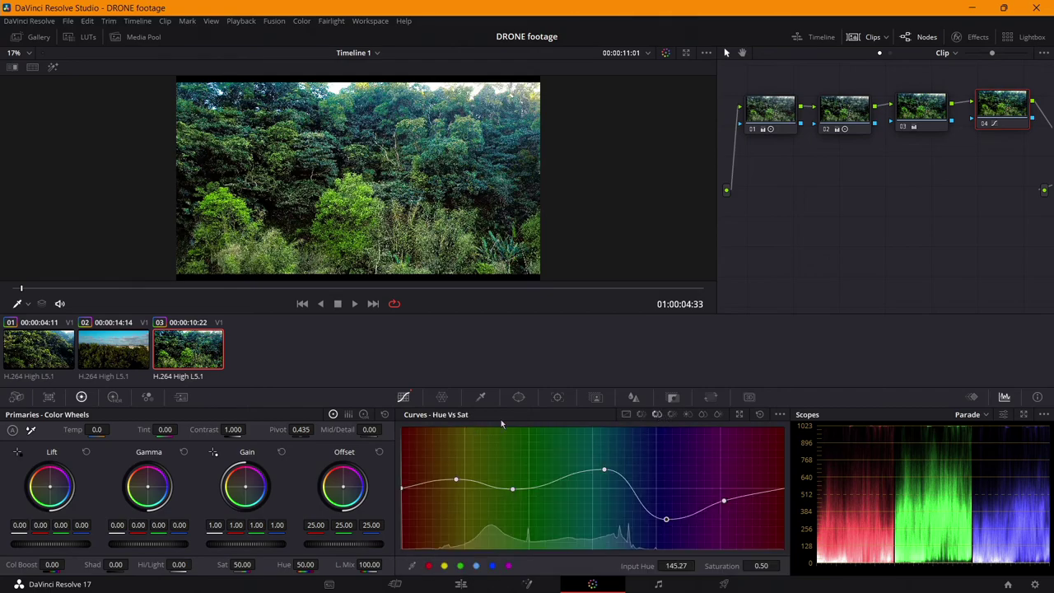
click(641, 415)
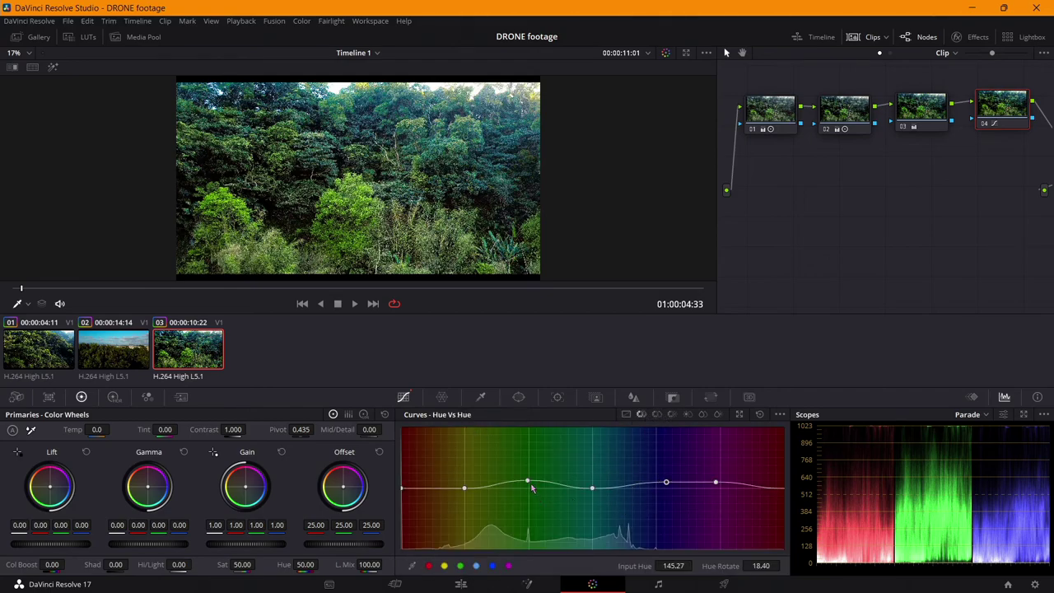
drag(528, 485, 592, 486)
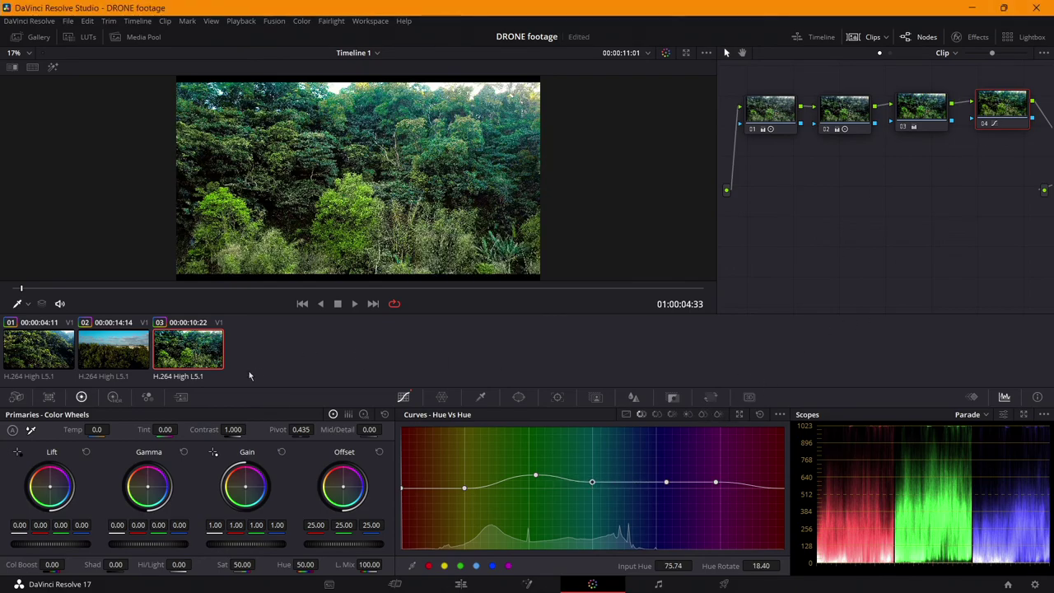
Slightly raise the cyan point of the Hue Vs Hue curve on clip 02's node 04.
click(114, 348)
click(989, 105)
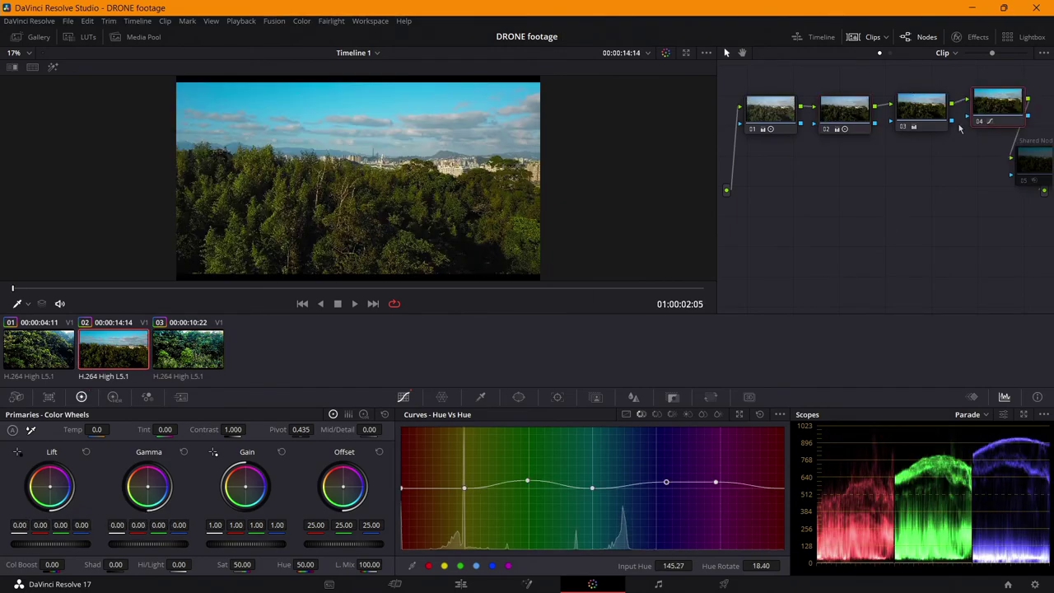
drag(593, 487, 596, 481)
Check node 04 of clip 01, and return to clip 03 with the Custom curve shown and the thumbnails hidden.
click(53, 350)
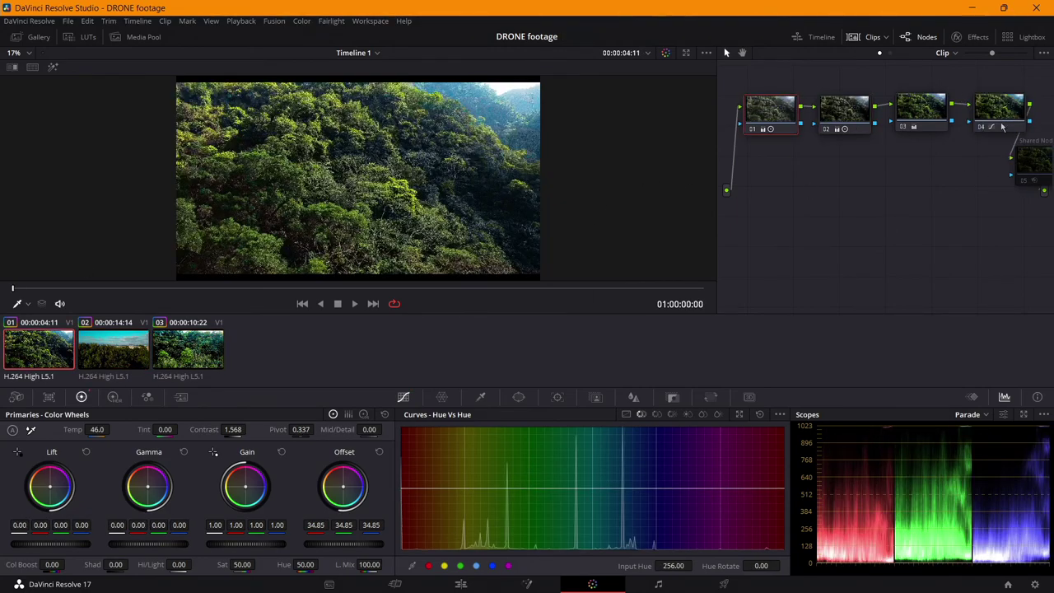
click(1000, 123)
click(187, 355)
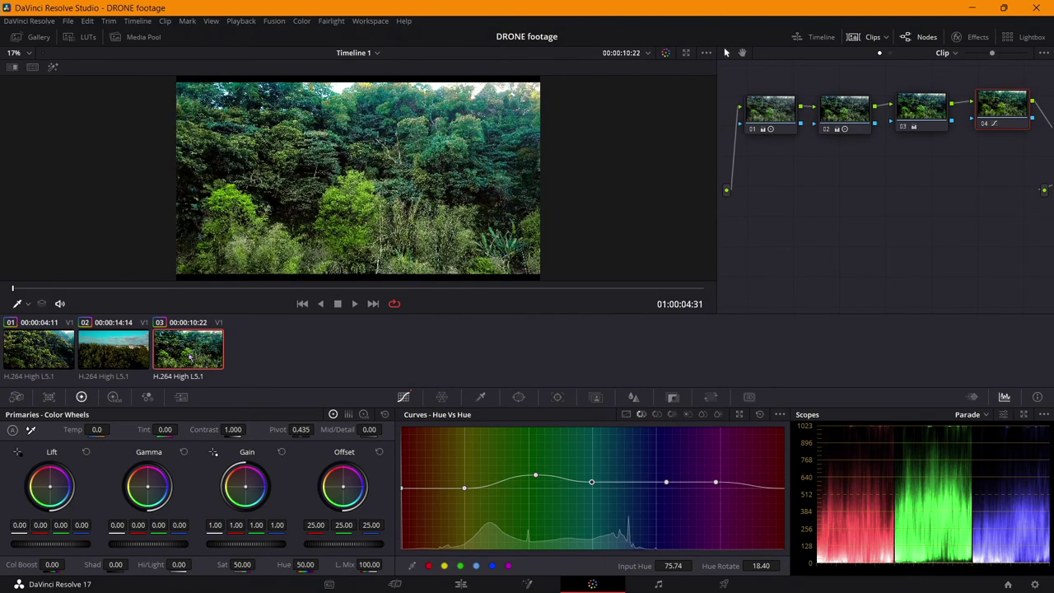
click(626, 414)
click(871, 36)
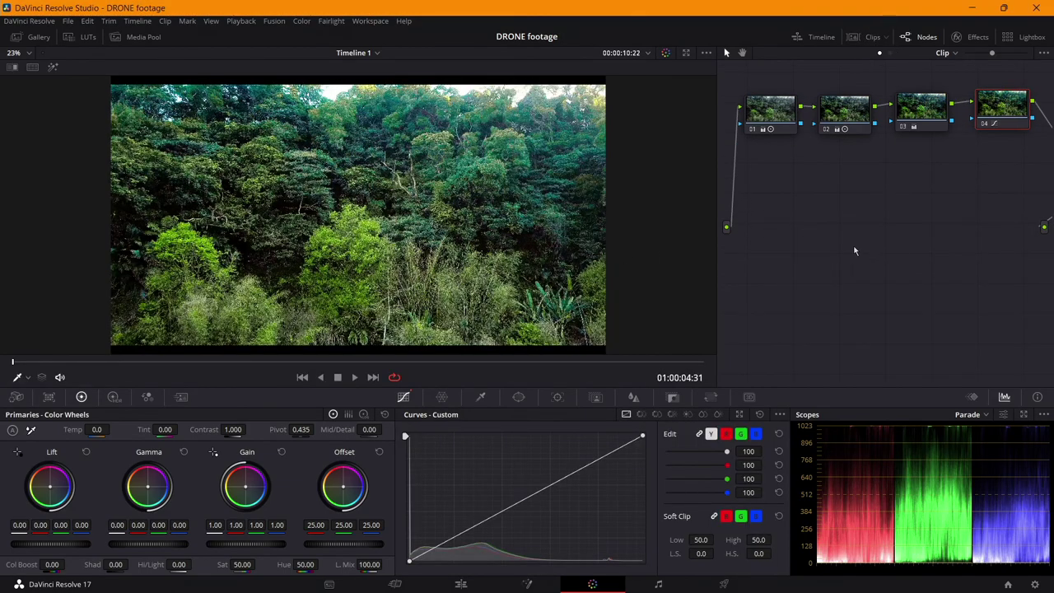
Play clip 03 with its grade bypassed and re-enabled to compare the original and graded footage.
key(space)
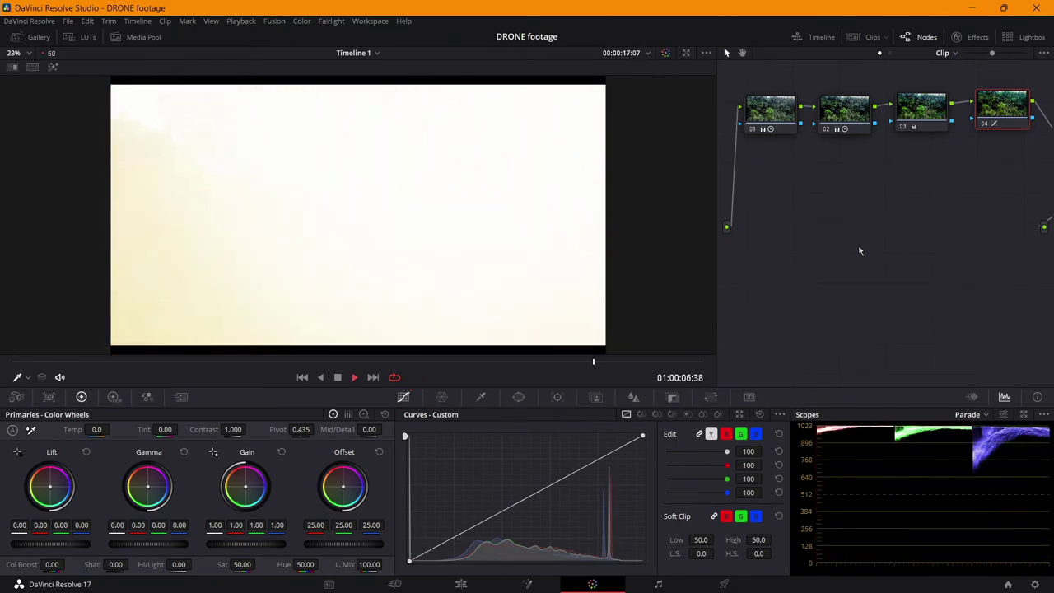
key(shift+d)
key(shift+d)
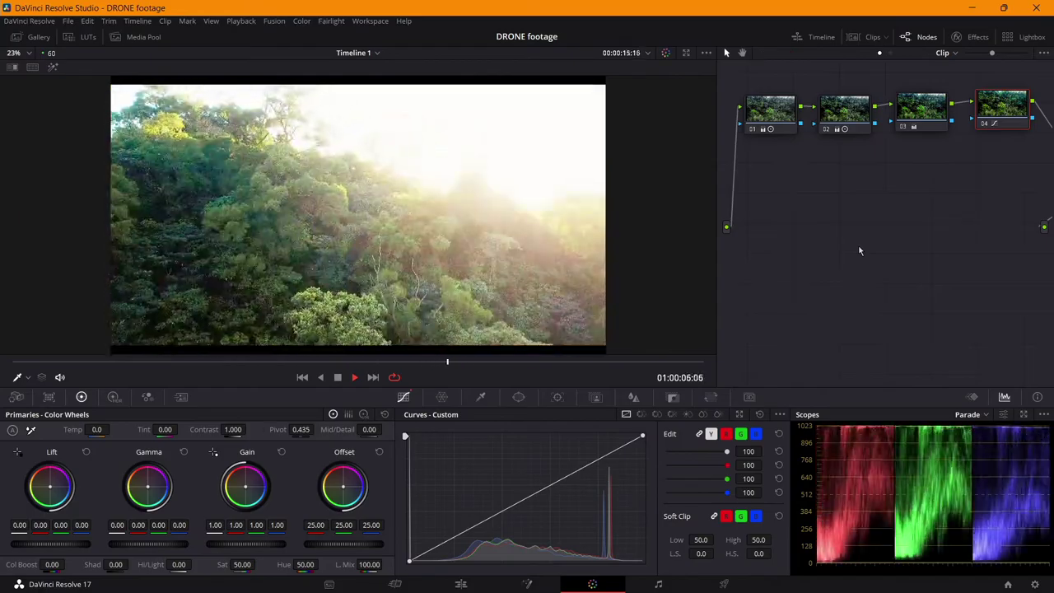
key(shift+d)
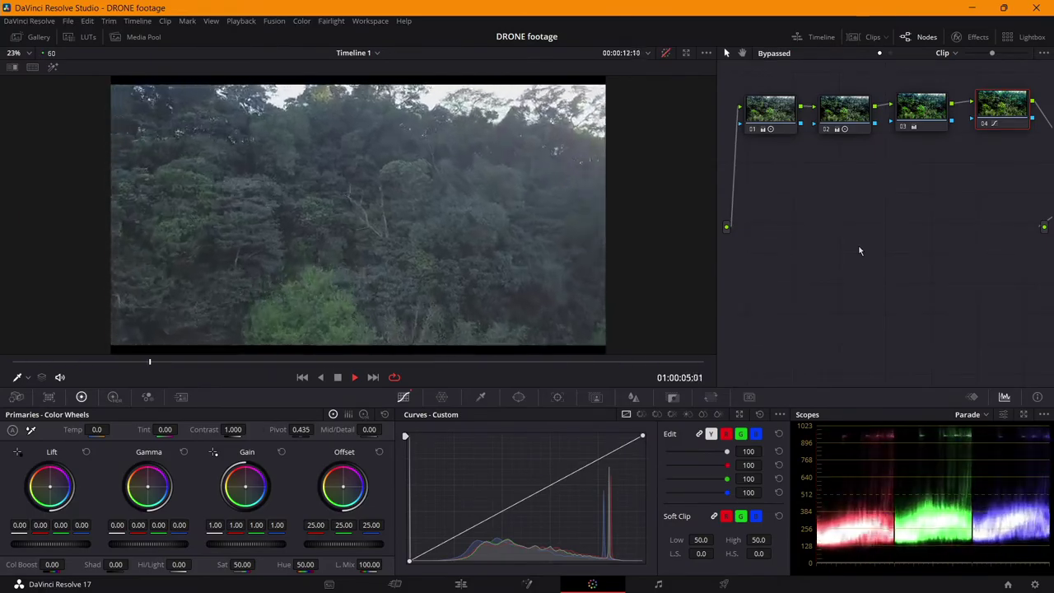
key(shift+d)
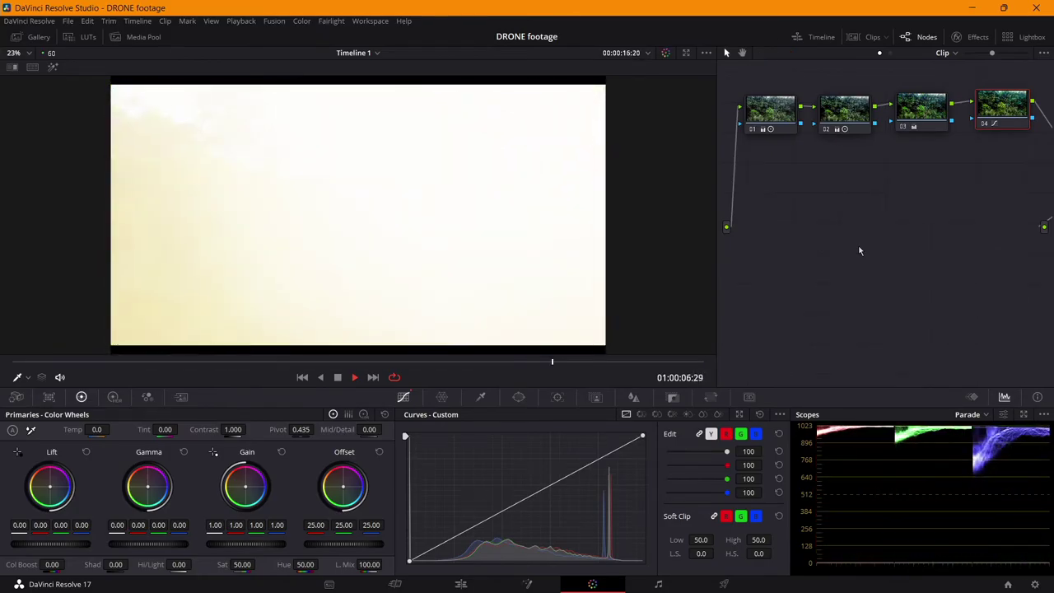
key(space)
Move the shared node directly beneath node 04 in clip 03's node graph.
drag(867, 244, 836, 270)
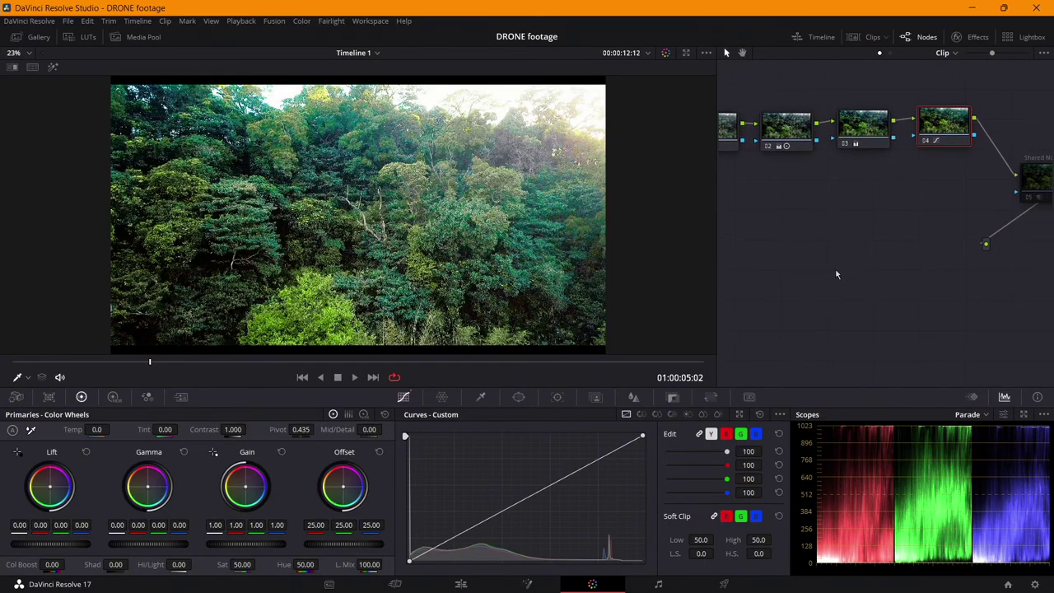
drag(1042, 171, 947, 196)
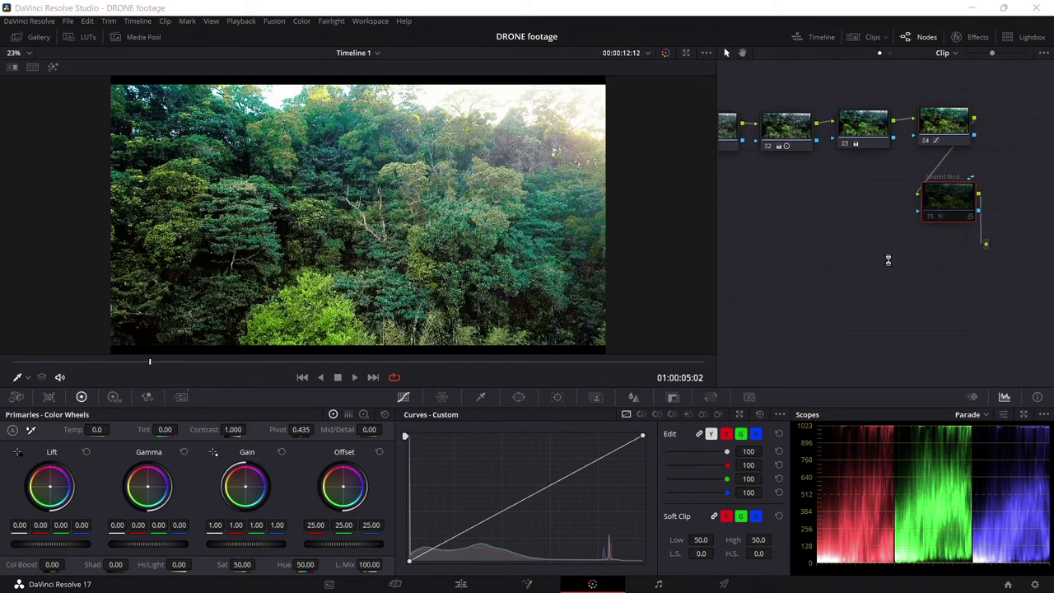
mouse_move(863, 270)
mouse_down()
mouse_move(904, 278)
mouse_move(876, 277)
mouse_up()
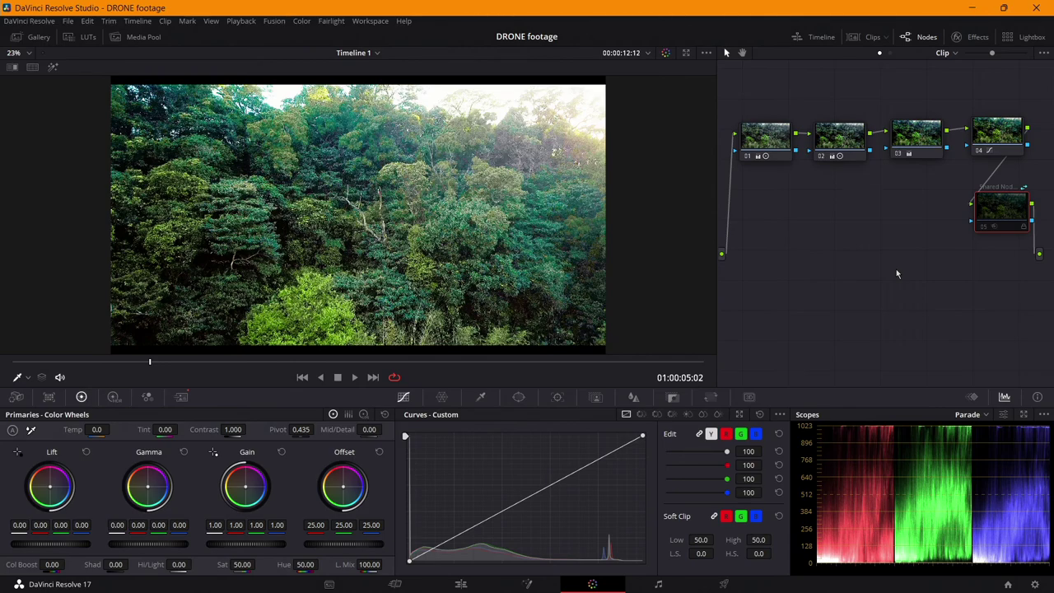
Show the clip thumbnails and view the LUT and Generate LUT options for clip 03 without choosing one.
click(870, 38)
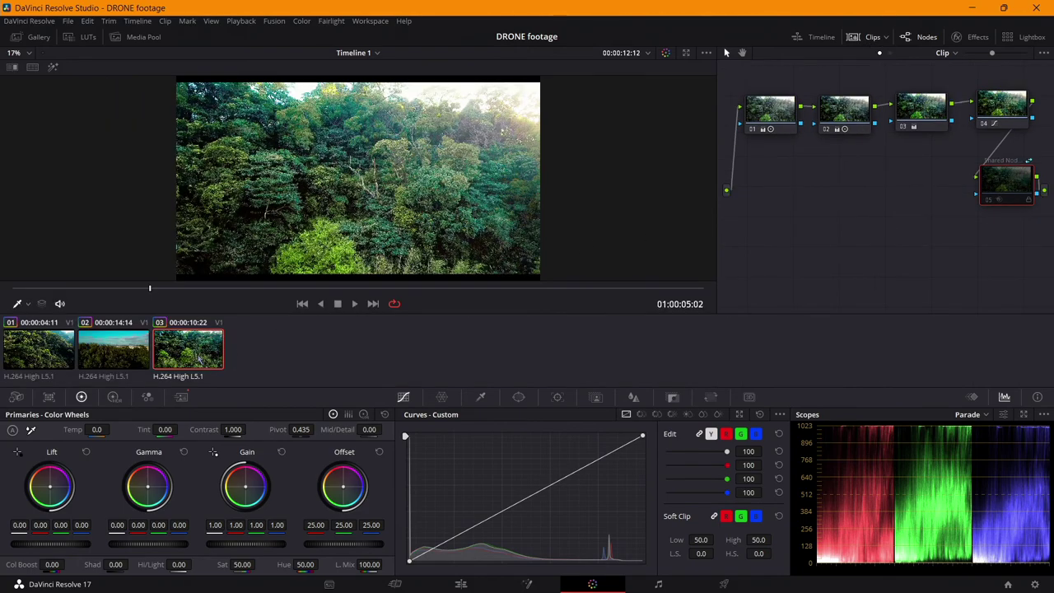
right_click(198, 360)
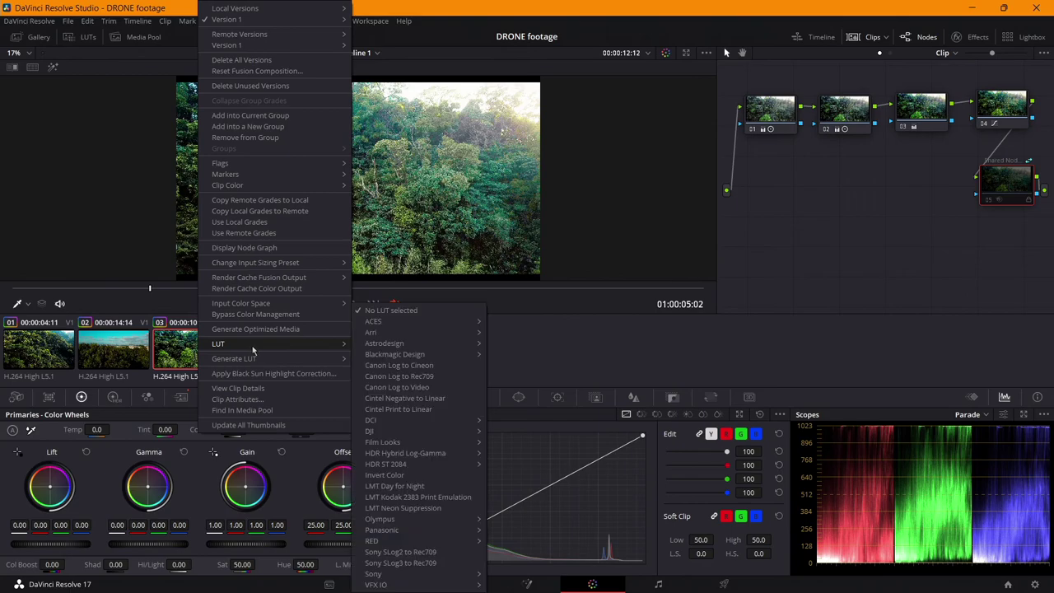
mouse_move(322, 363)
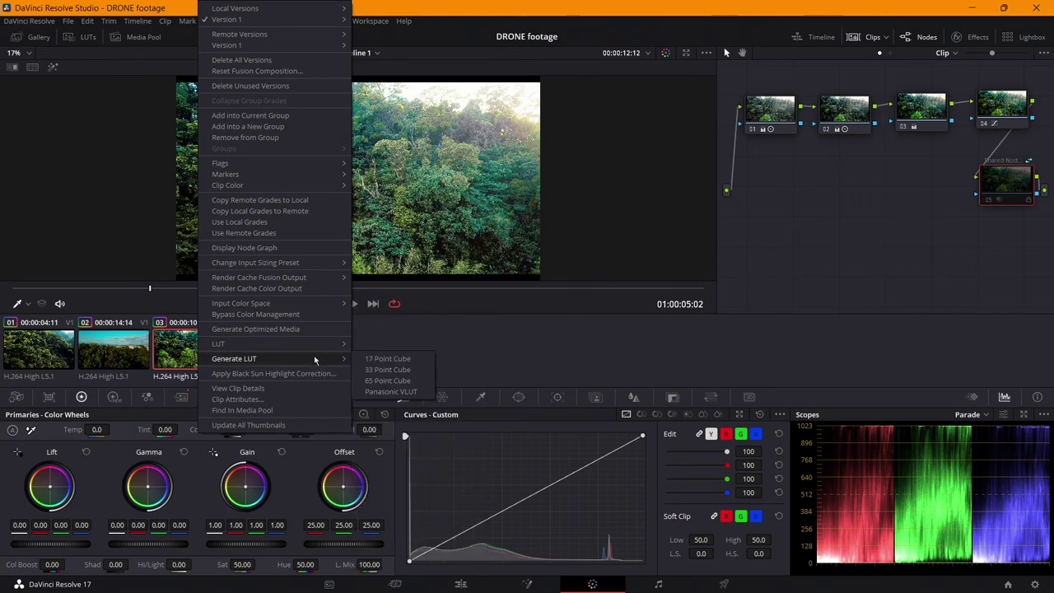
click(956, 265)
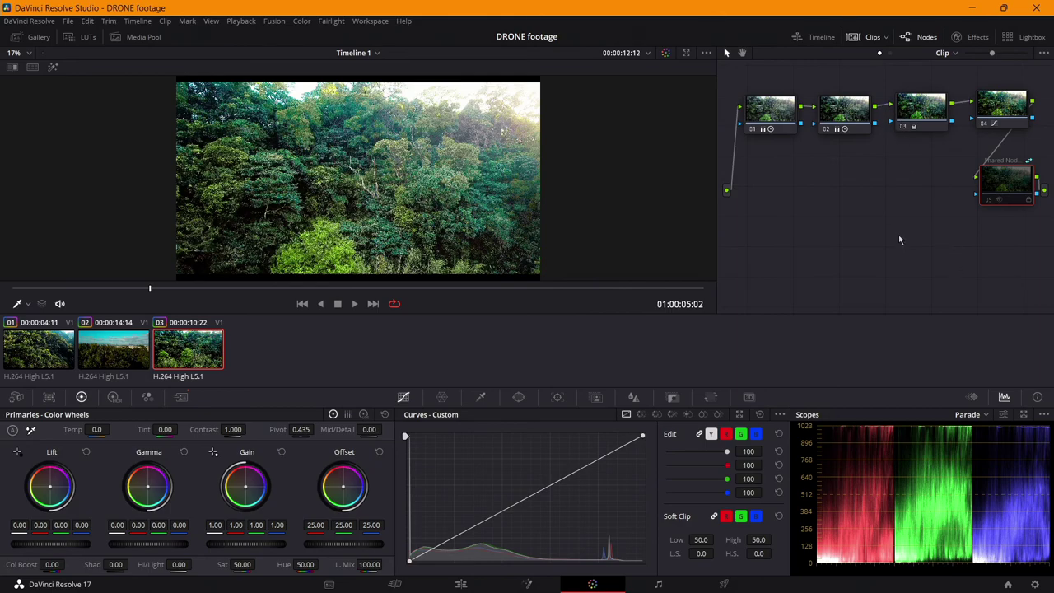
Hide the clip thumbnails and turn off loop playback.
click(872, 36)
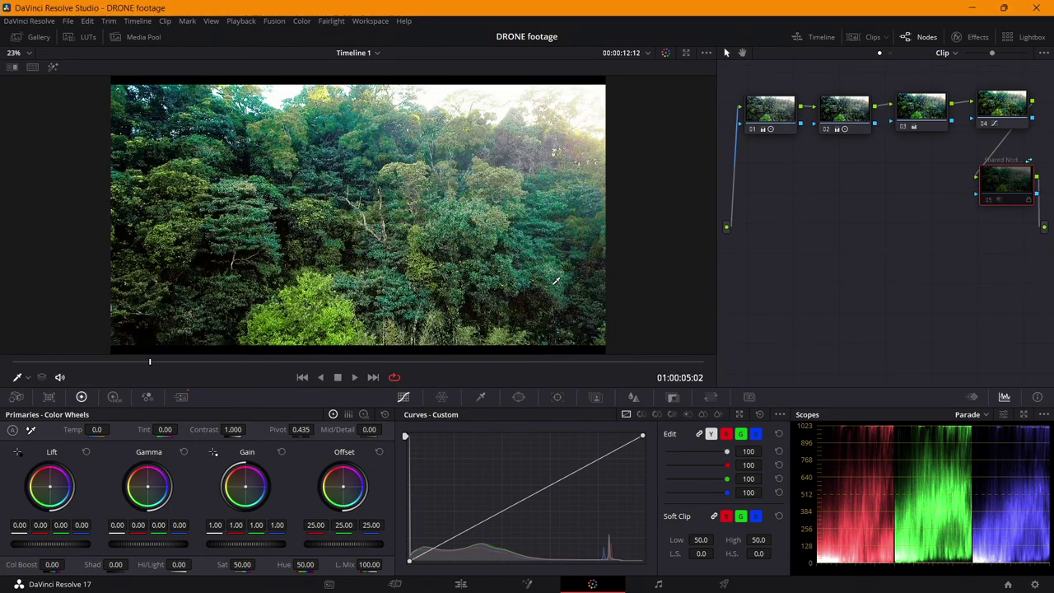
key(ctrl+slash)
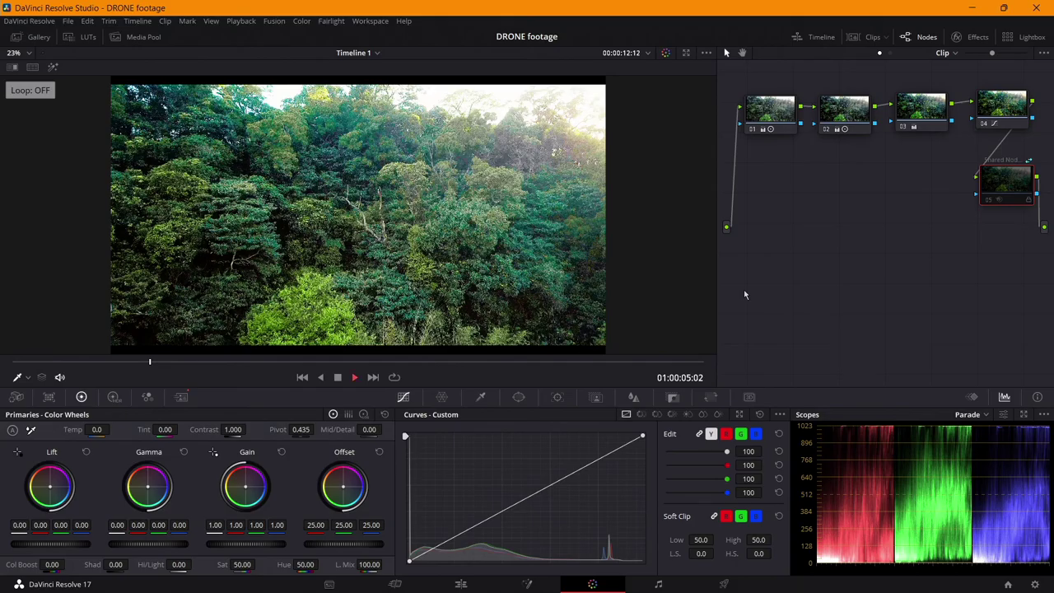
Play the graded footage, stop in clip 02, then show the clip thumbnails and view clip 03's Generate LUT options without choosing one.
key(space)
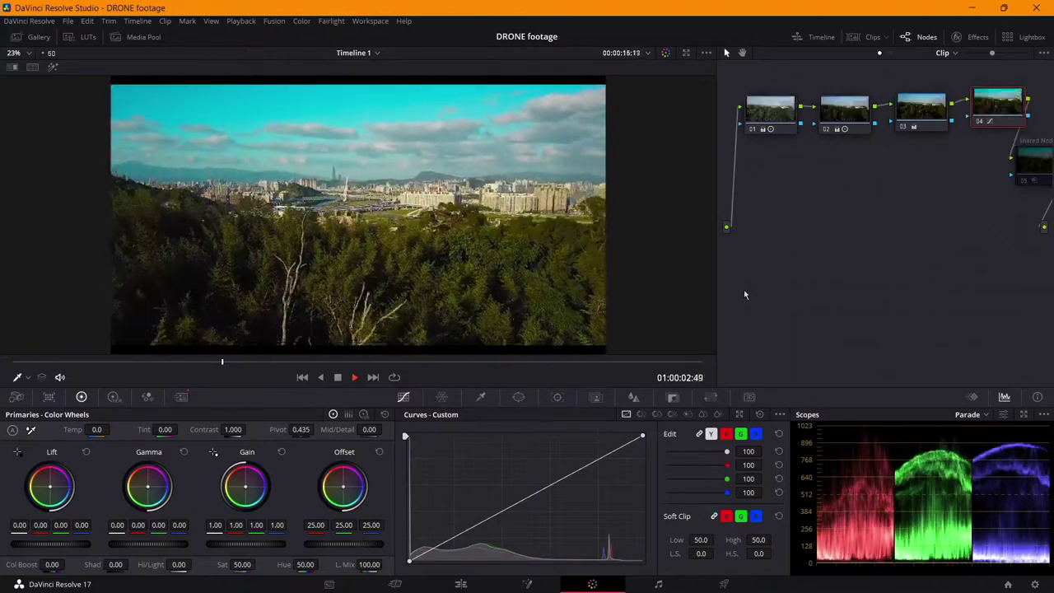
key(space)
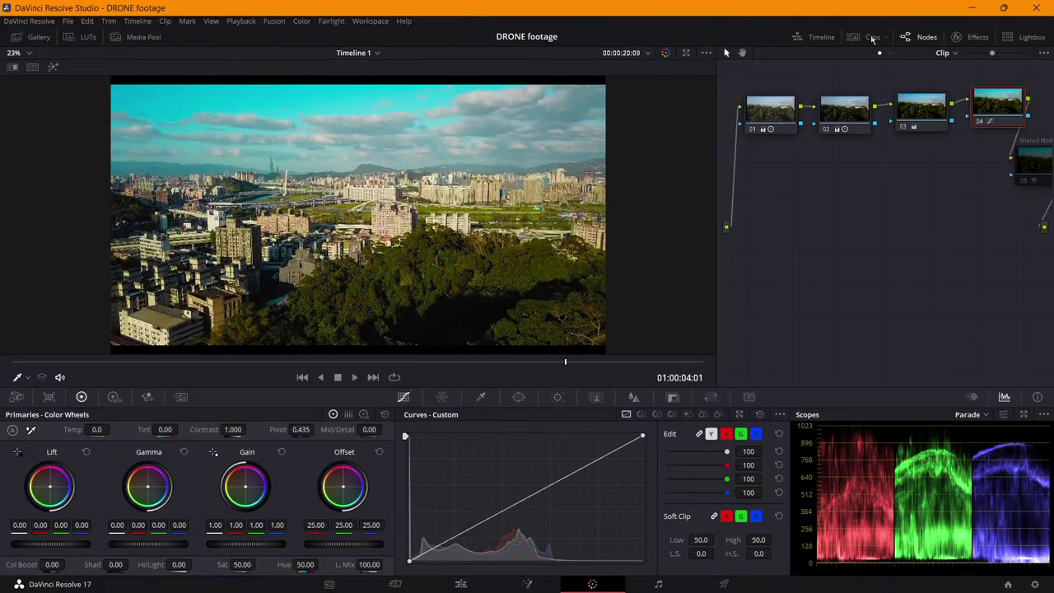
click(872, 36)
right_click(197, 351)
mouse_move(343, 354)
click(494, 357)
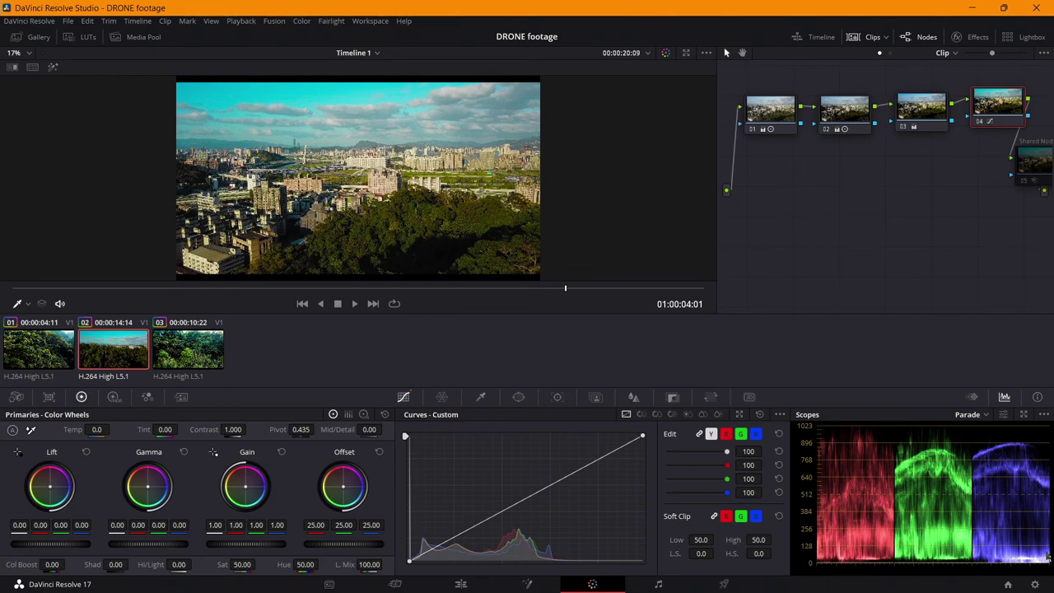
Align node 04 level with node 03 in clip 02's node graph and save the project.
mouse_move(1005, 109)
mouse_down()
mouse_move(1010, 124)
mouse_move(1010, 115)
mouse_up()
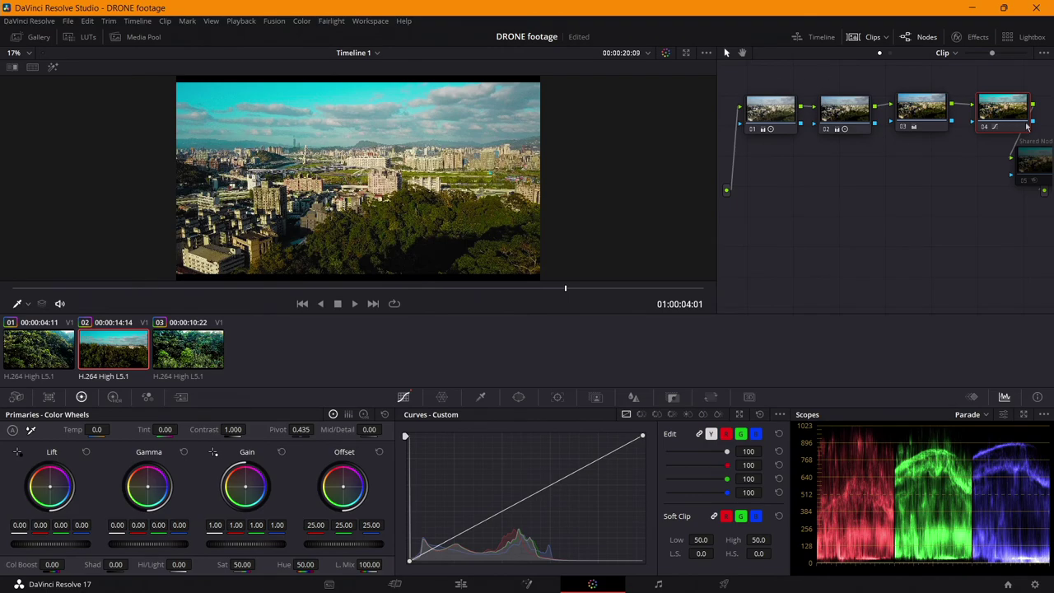
key(ctrl+s)
Switch to the Edit page, add an Adjustment Clip on Video 1 after the third drone clip, and save the project.
click(463, 581)
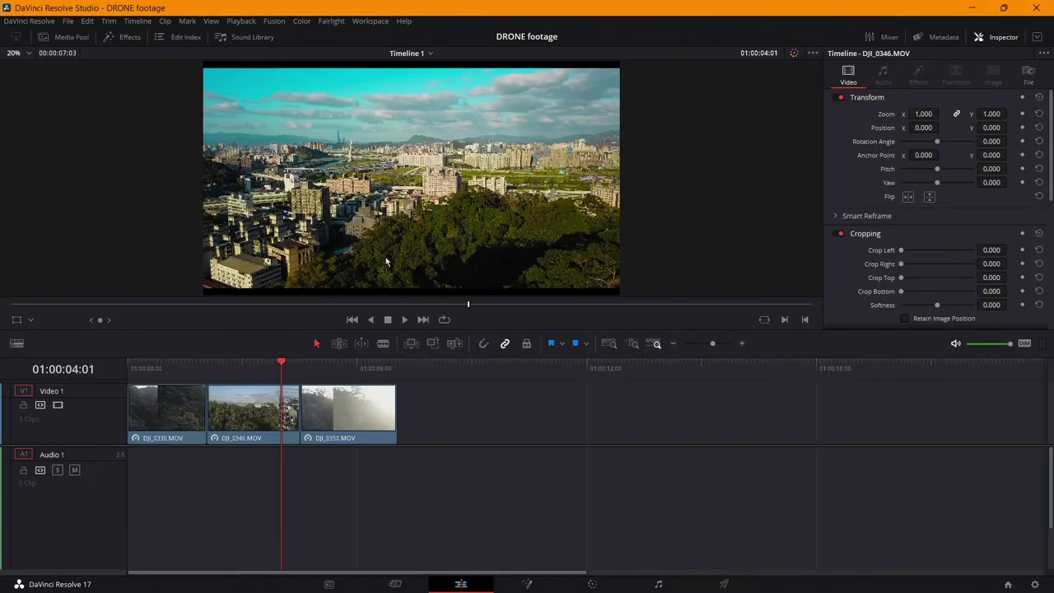
click(124, 36)
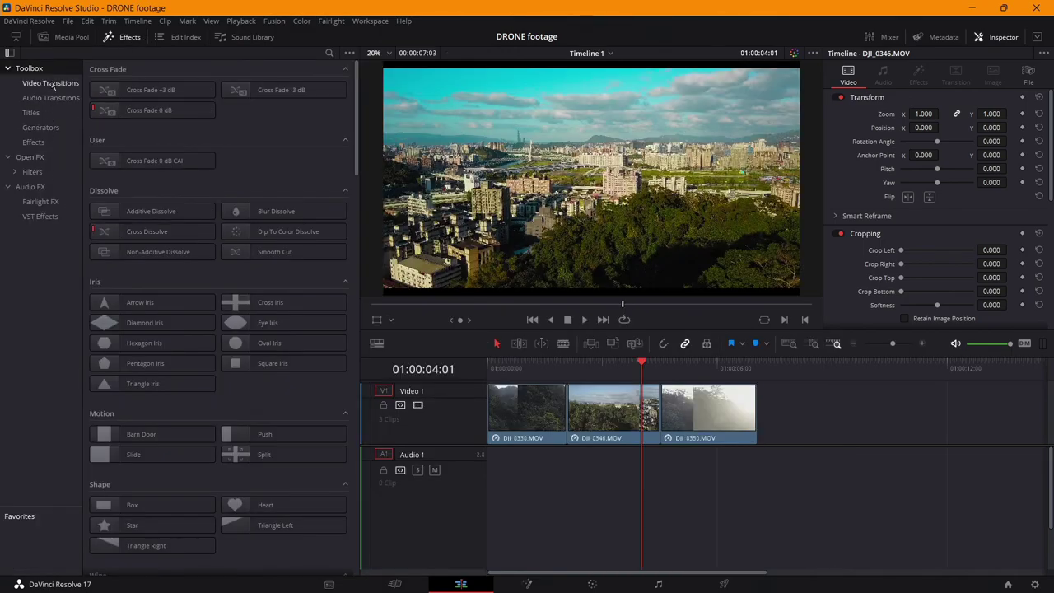
click(43, 143)
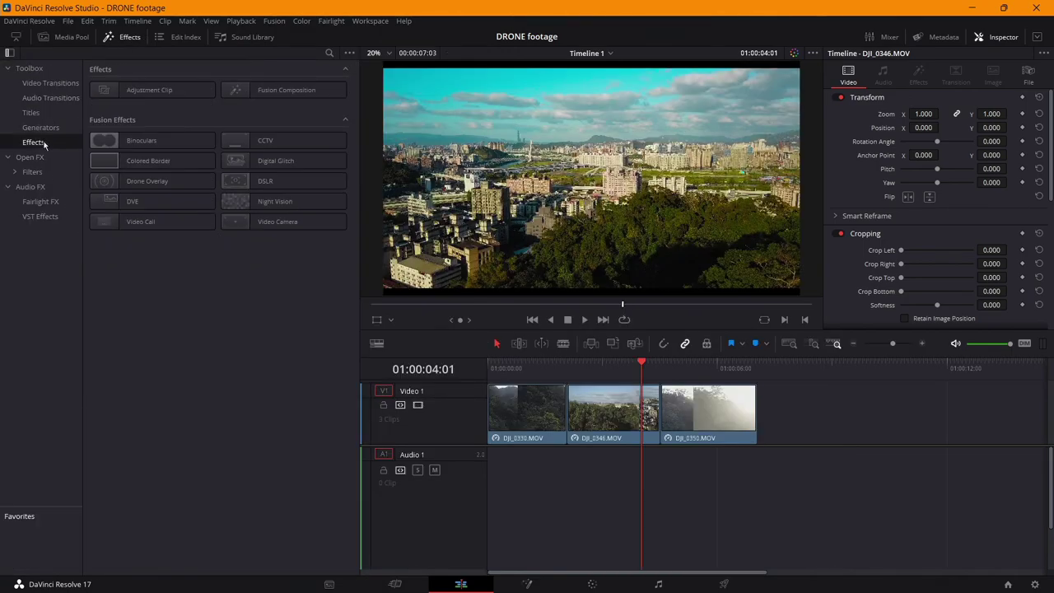
drag(137, 91, 796, 416)
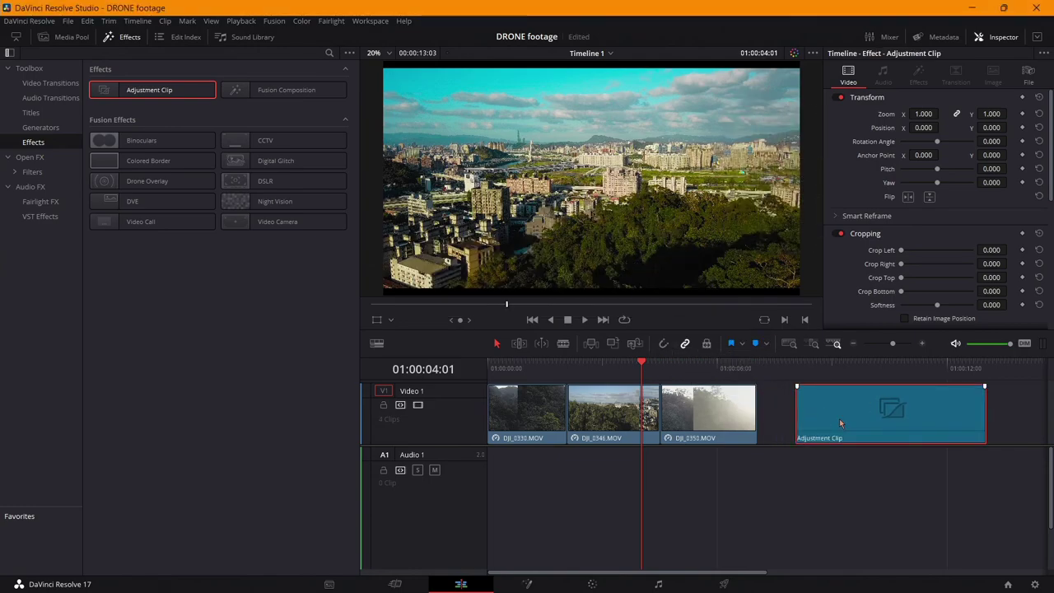
key(ctrl+s)
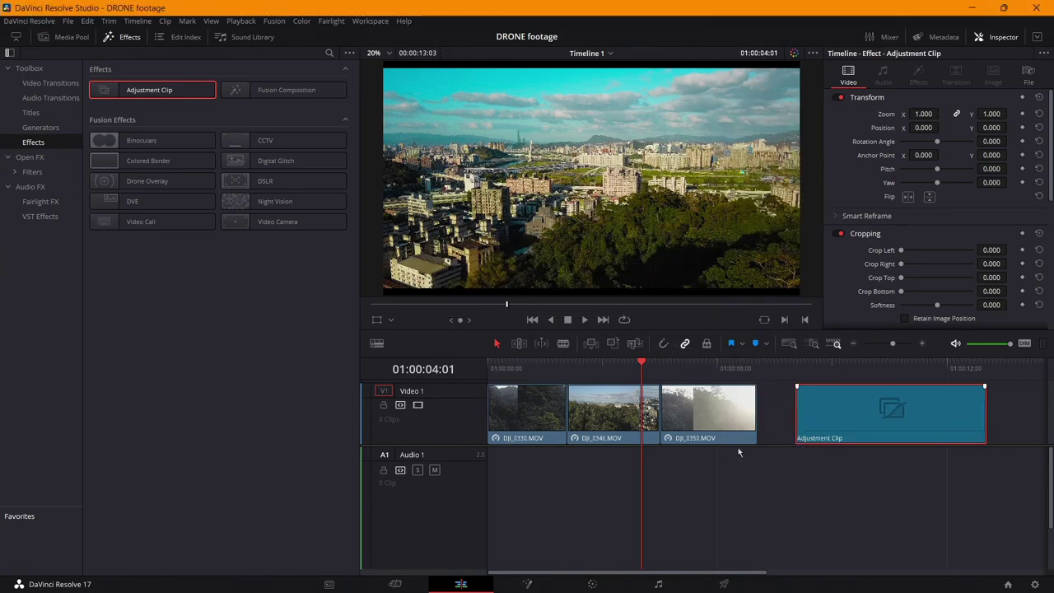
On the Color page, copy clip 02's grade to the adjustment clip and straighten nodes 03 and 04 in its node graph.
key(shift+6)
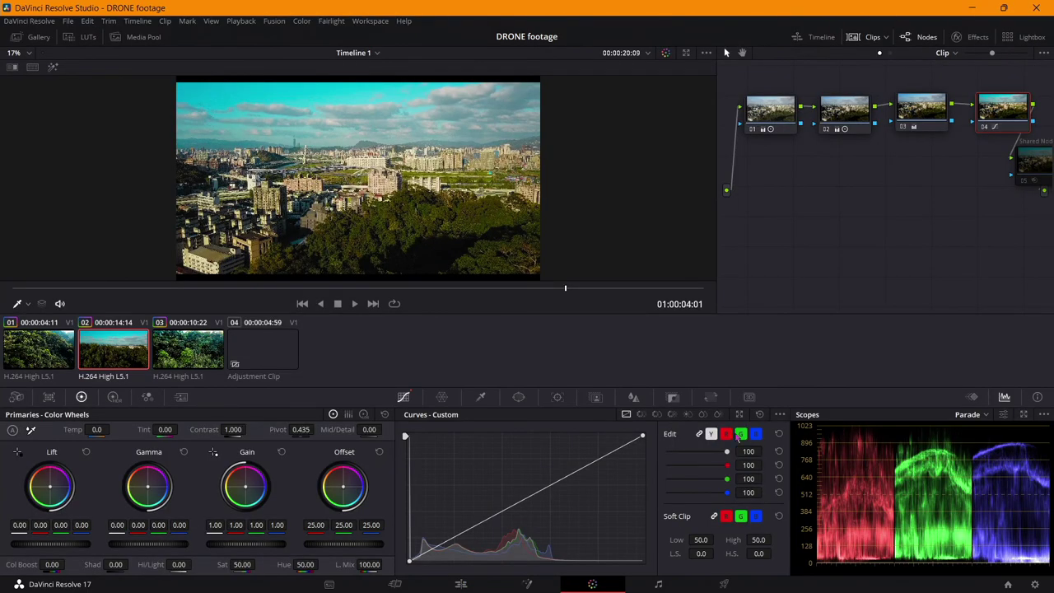
key(ctrl+s)
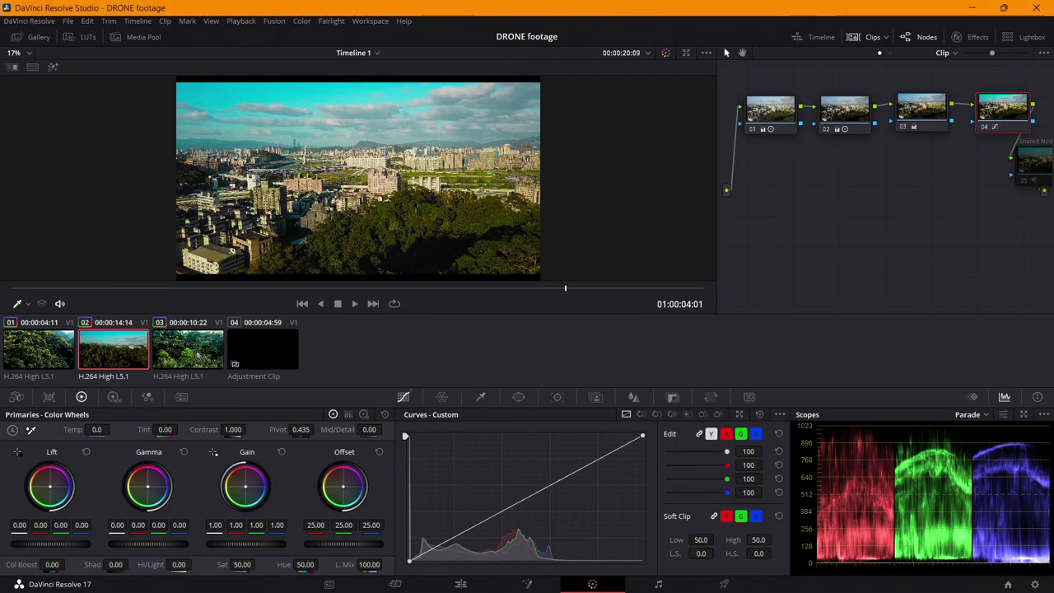
click(418, 288)
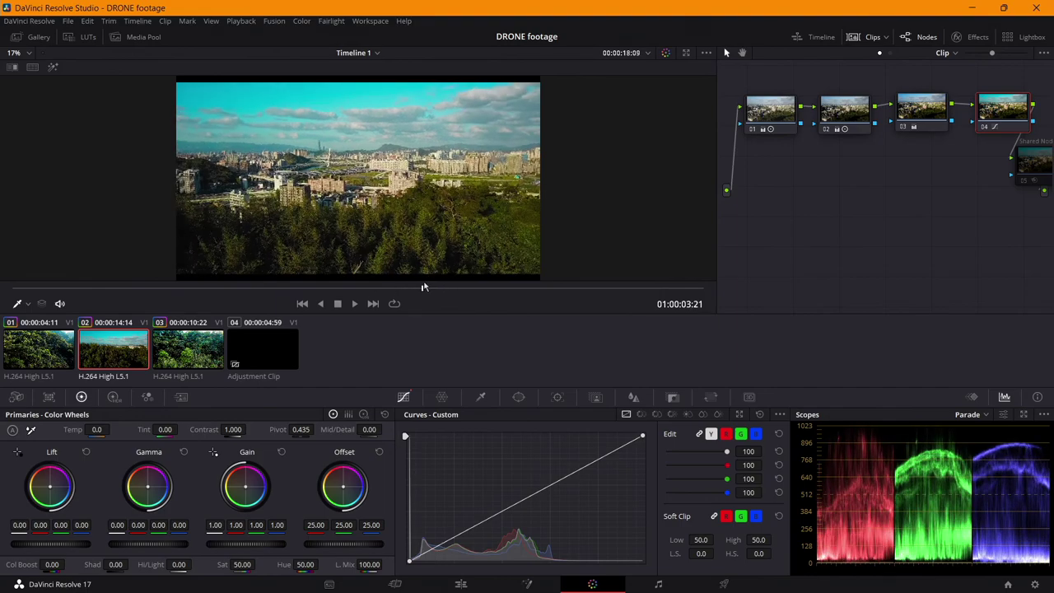
click(268, 352)
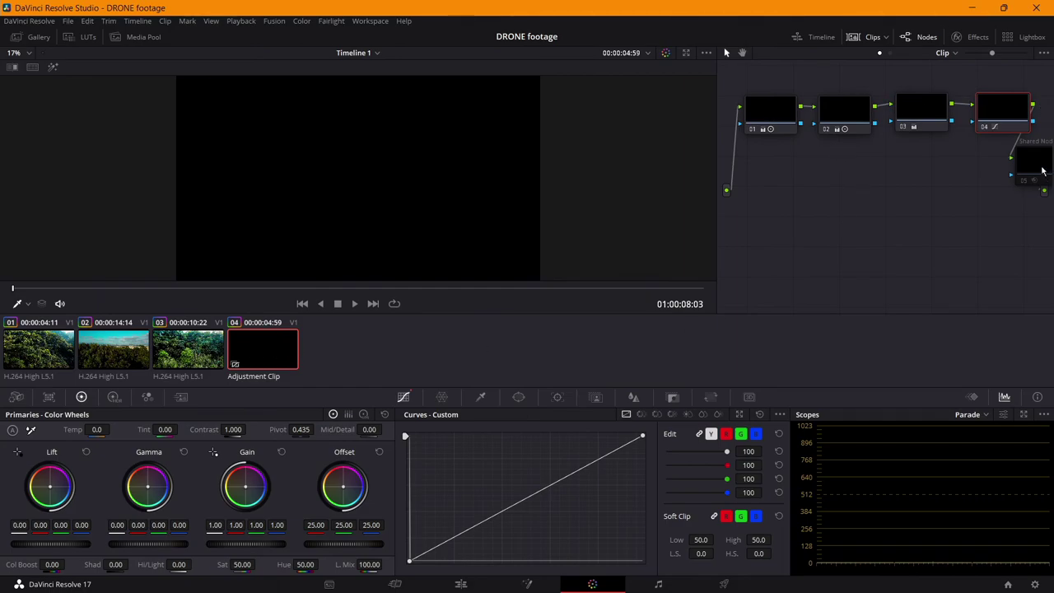
drag(1009, 104, 1006, 108)
click(943, 114)
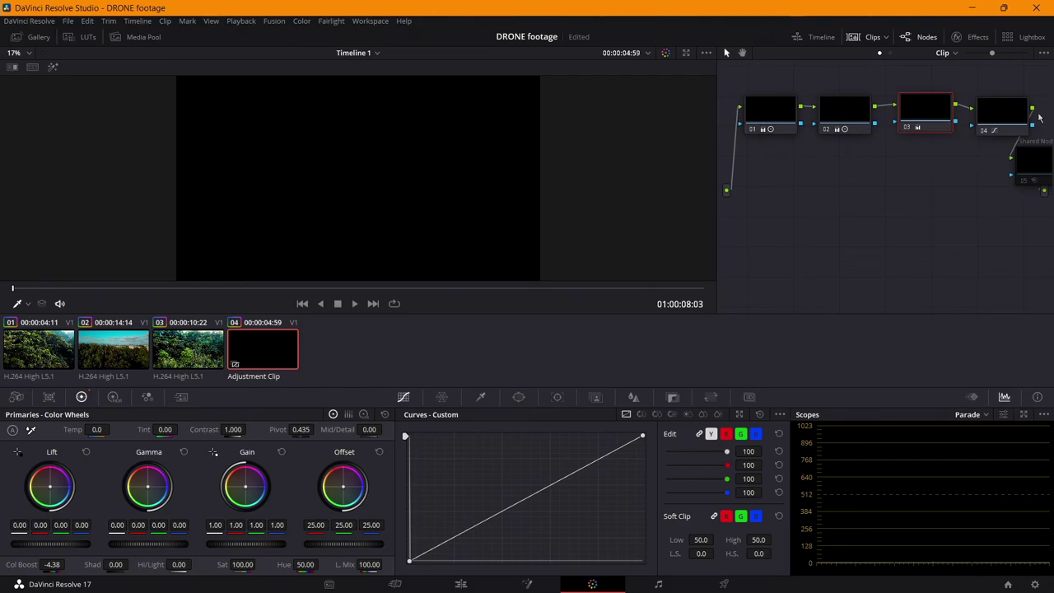
drag(1000, 122, 1005, 119)
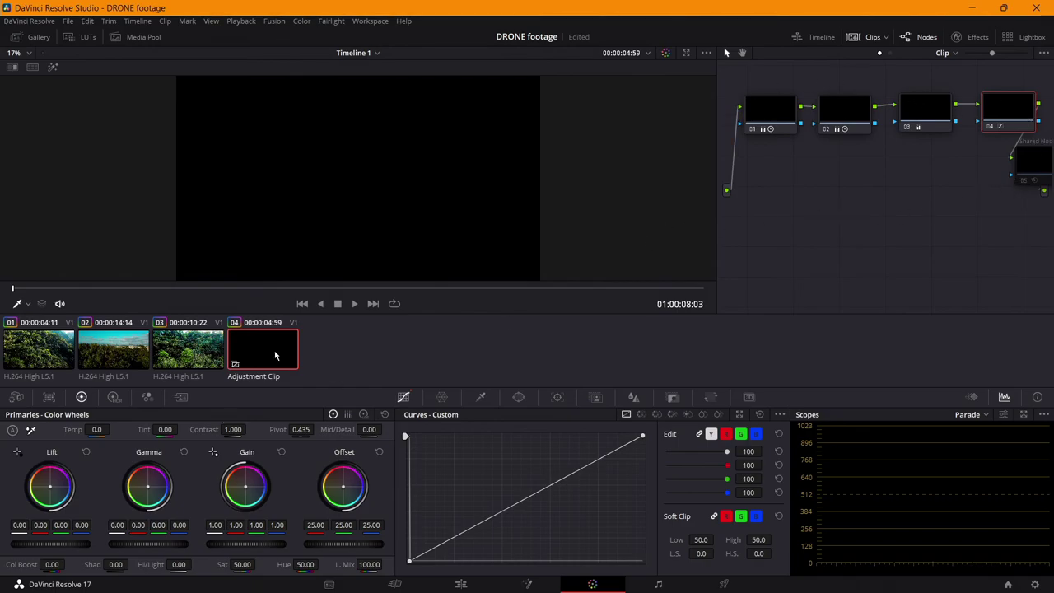
Return to the Edit page and show the media pool alongside the effects library.
key(shift+4)
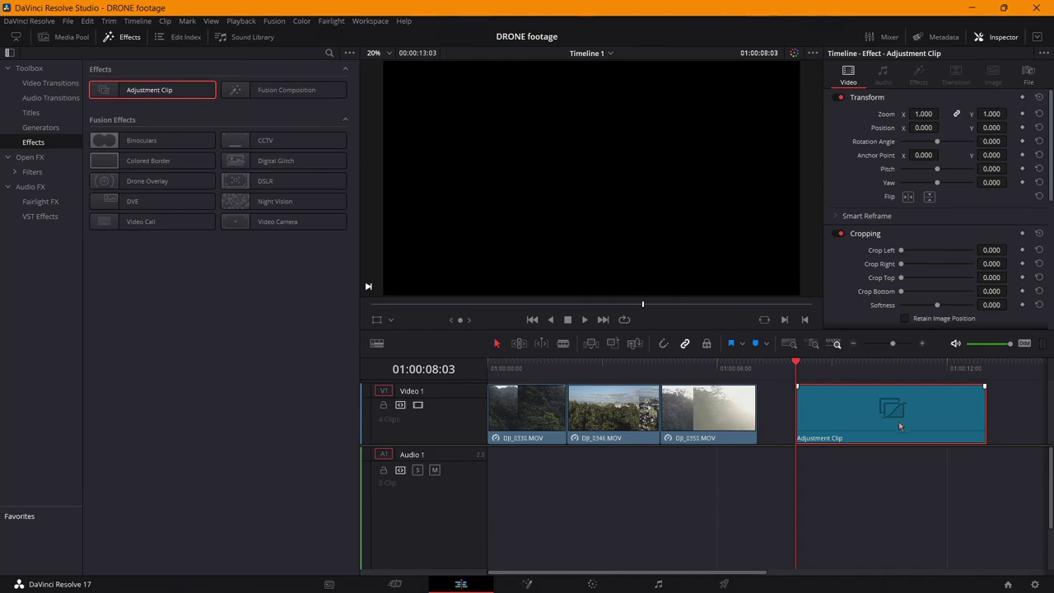
click(64, 36)
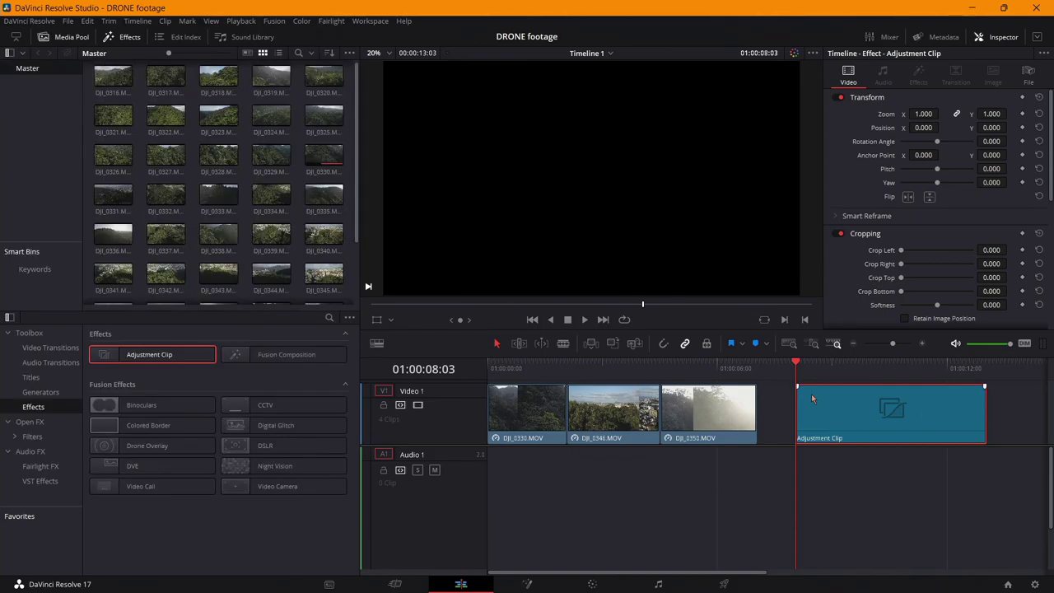
Add the graded adjustment clip to the Master bin of the media pool and remove it from there again.
drag(899, 418, 30, 141)
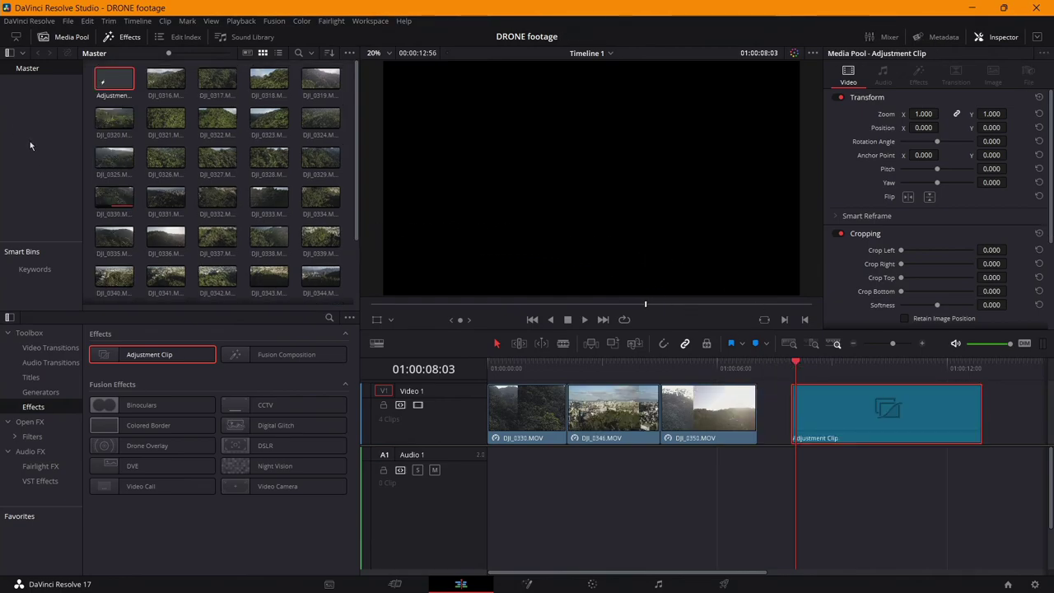
right_click(118, 83)
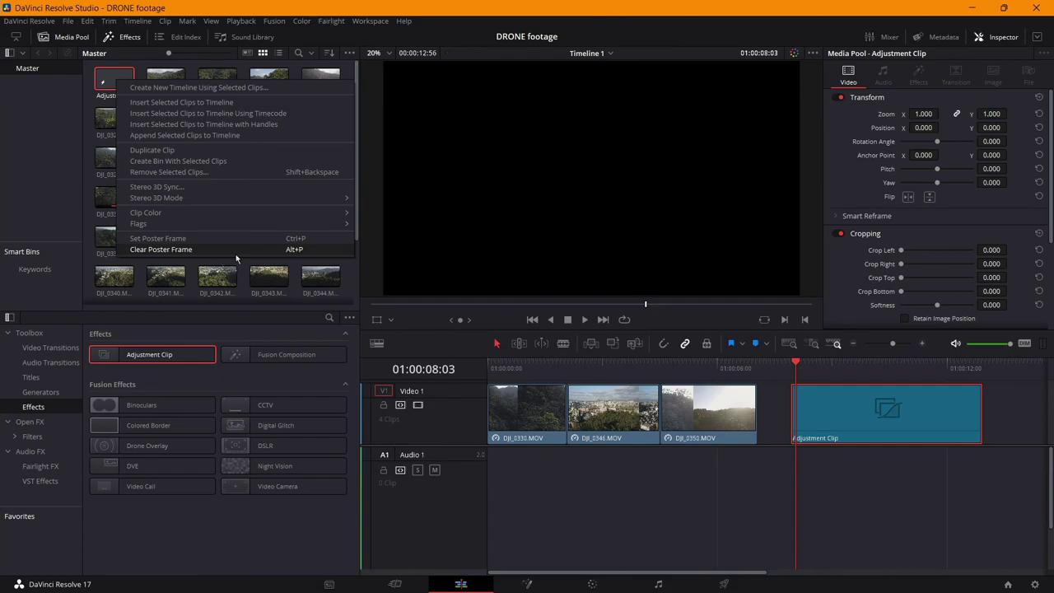
click(921, 383)
click(118, 79)
key(shift+BackSpace)
Create a new bin under Master and store the graded adjustment clip from the timeline in it.
click(837, 401)
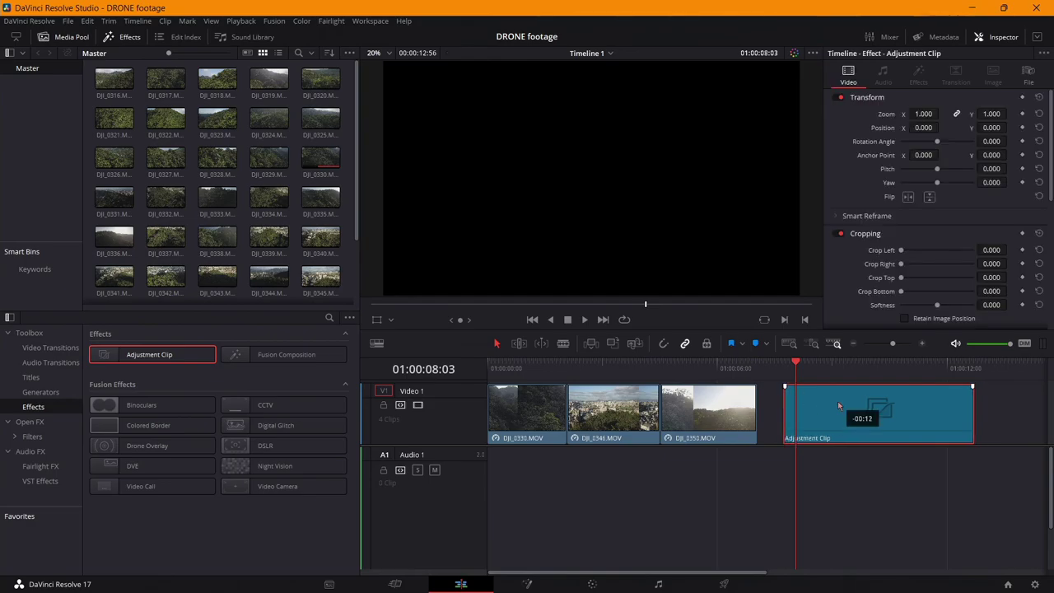
drag(875, 421, 871, 421)
right_click(42, 113)
click(52, 119)
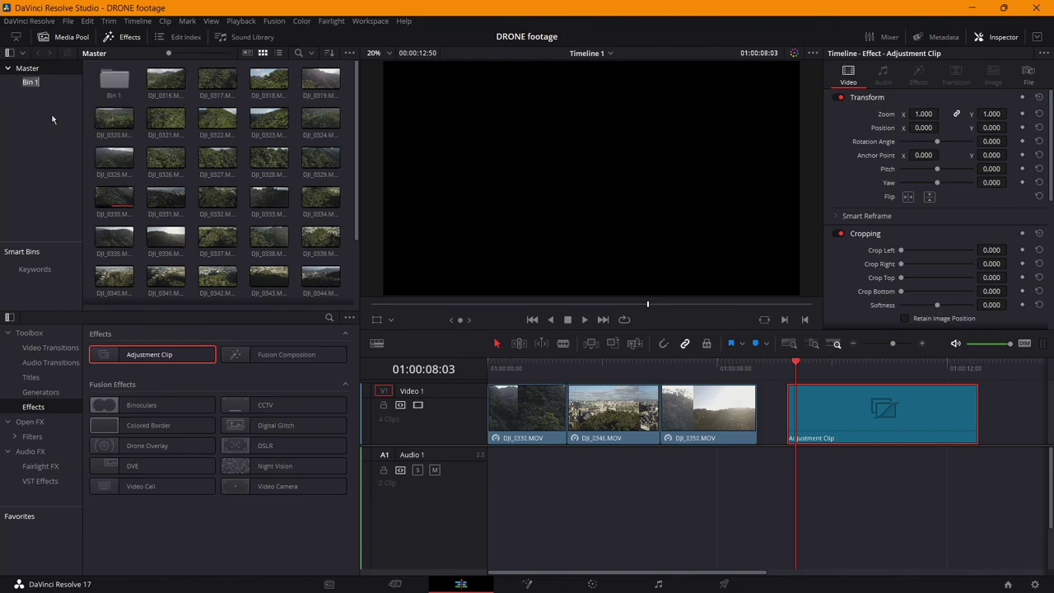
double_click(108, 88)
drag(877, 416, 274, 190)
click(277, 211)
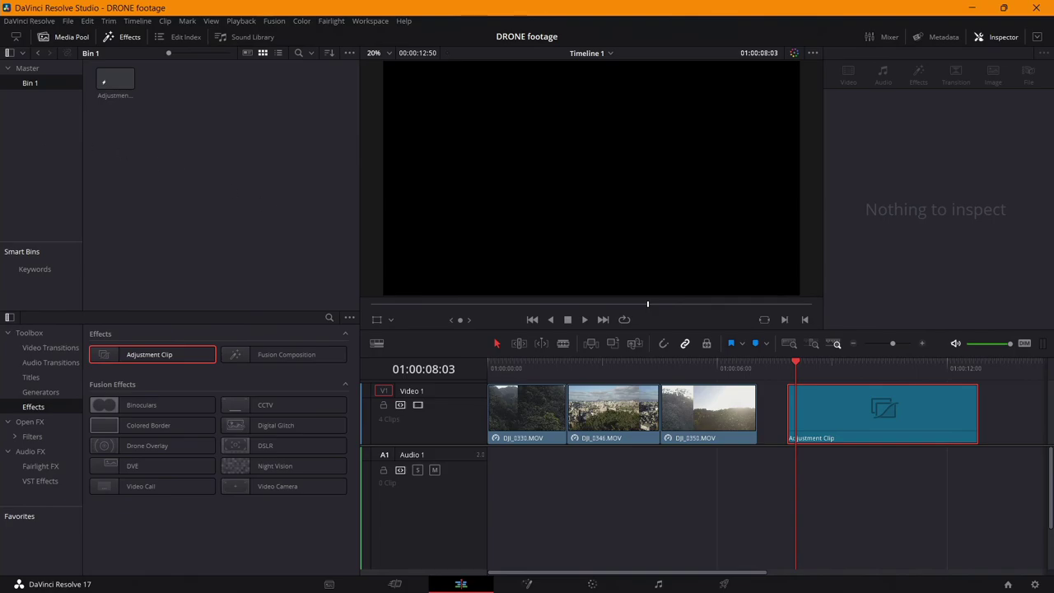
Open the export dialog for Bin 1 in the LOGO folder and close it without saving.
right_click(27, 89)
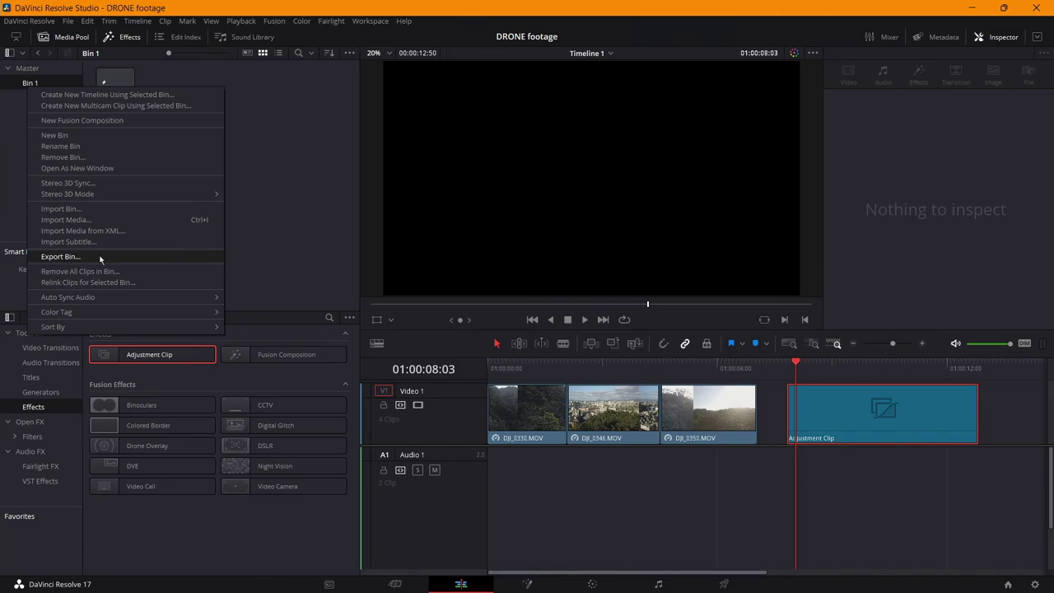
click(129, 262)
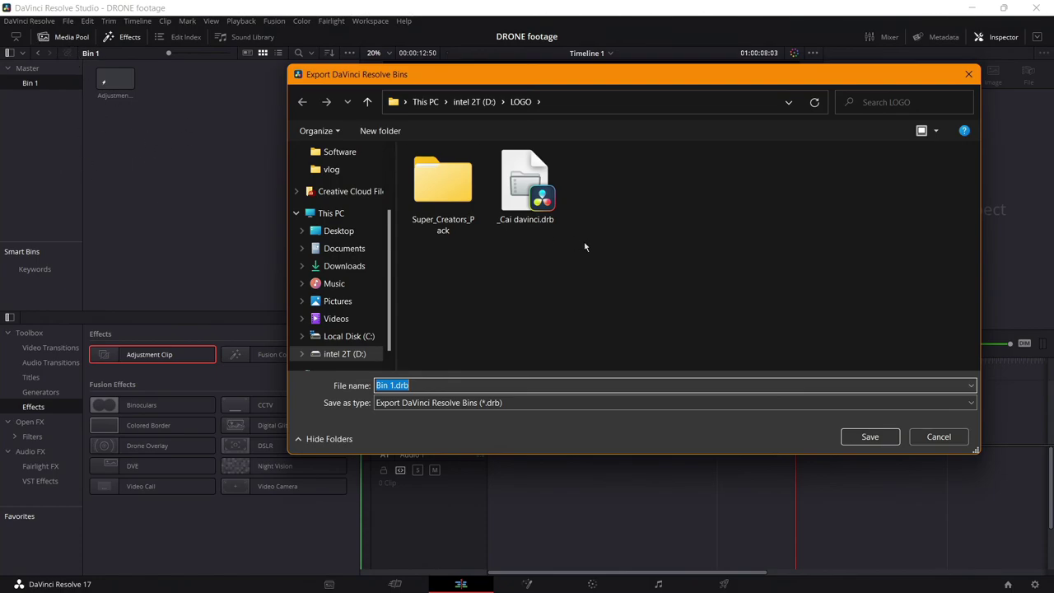
click(940, 441)
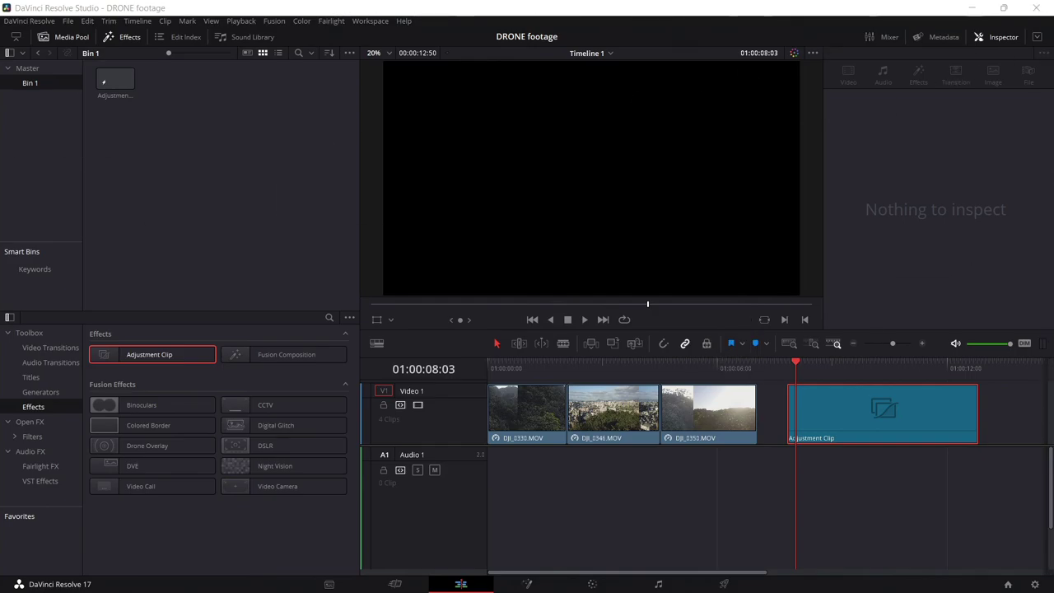
Import the bin file _Cai davinci.drb from the D:\LOGO folder in File Explorer into the media pool and minimize File Explorer.
drag(115, 78, 4, 181)
drag(325, 67, 598, 120)
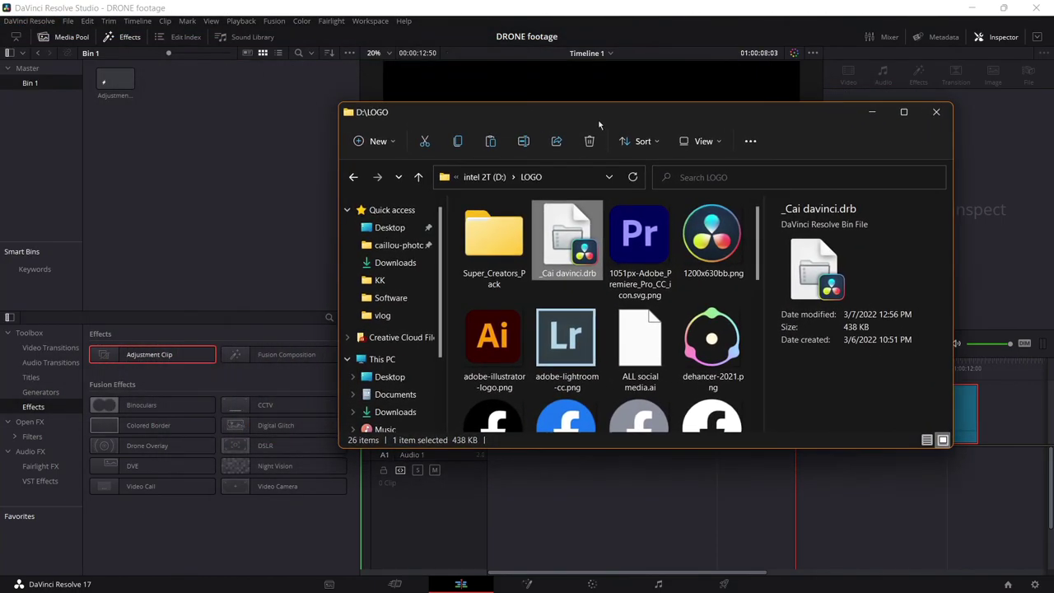
drag(582, 230, 44, 138)
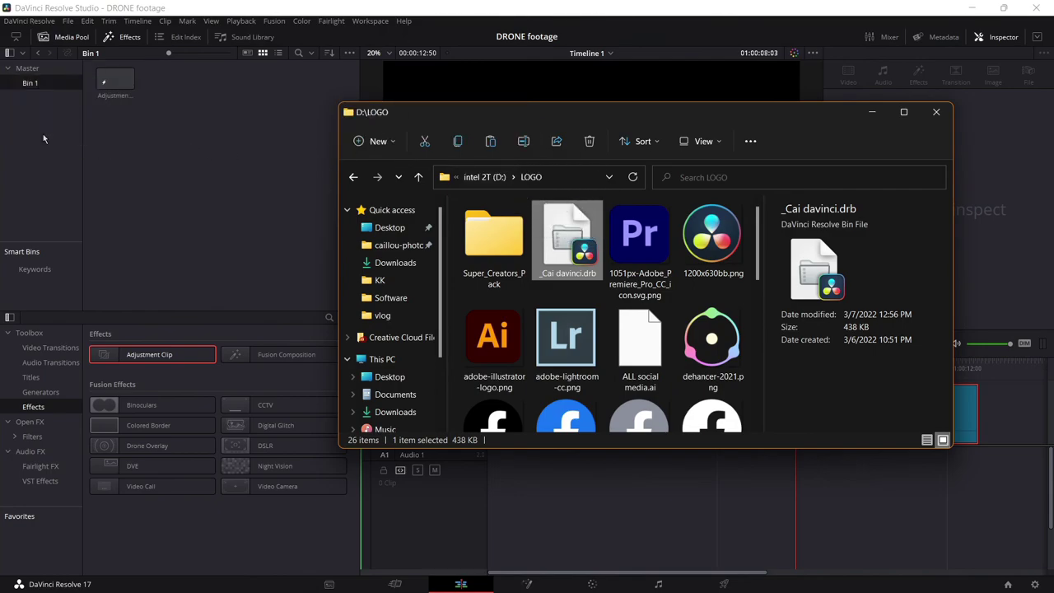
click(873, 113)
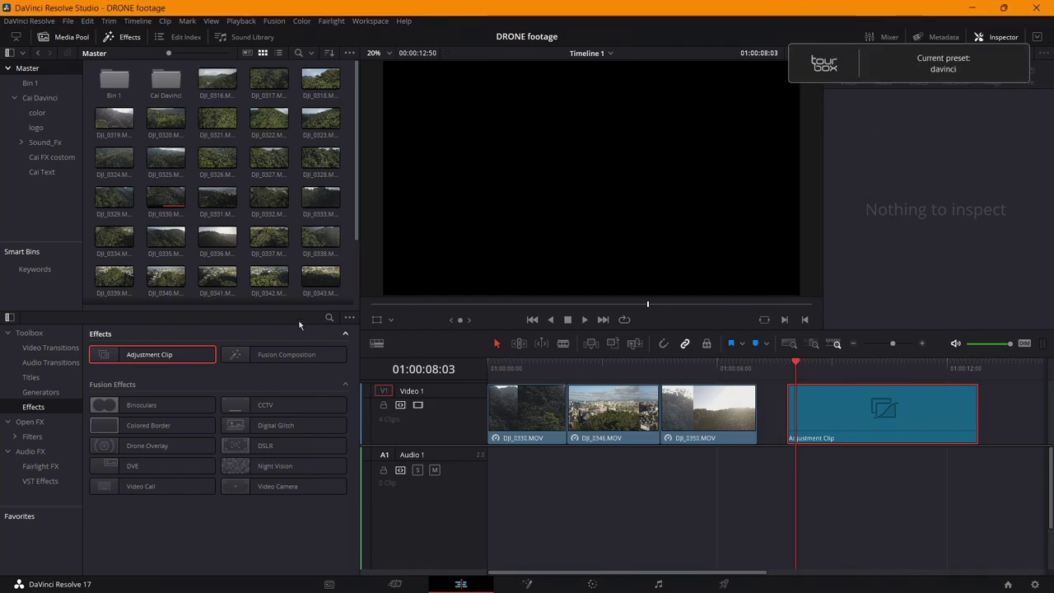
Browse the contents of the imported Cai Davinci bin, including color, logo, Cai FX costom, Cai Text and Sound_Fx.
click(32, 98)
click(37, 113)
click(37, 128)
click(49, 156)
click(43, 171)
click(43, 142)
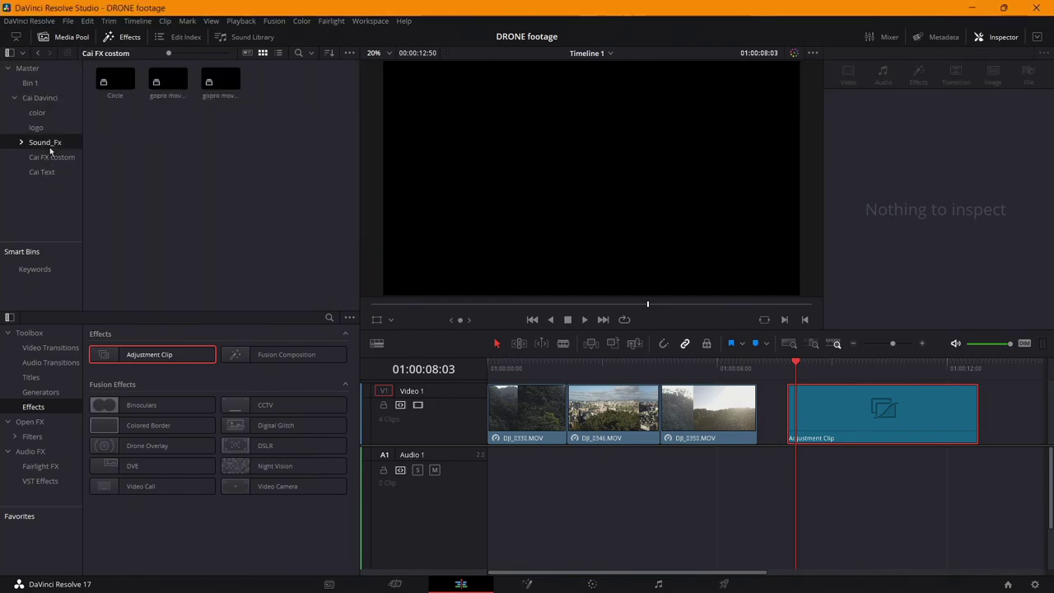
click(37, 128)
Replace the timeline's adjustment clip with the DJI clip from the color bin, and apply its grade to clip 03 on the Color page.
click(41, 113)
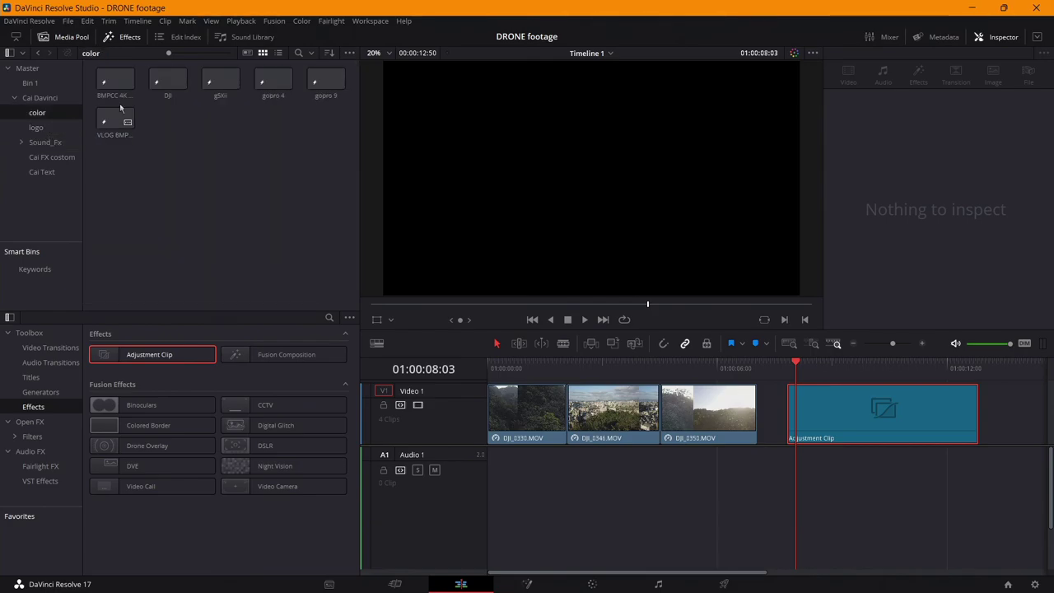
drag(176, 76, 792, 408)
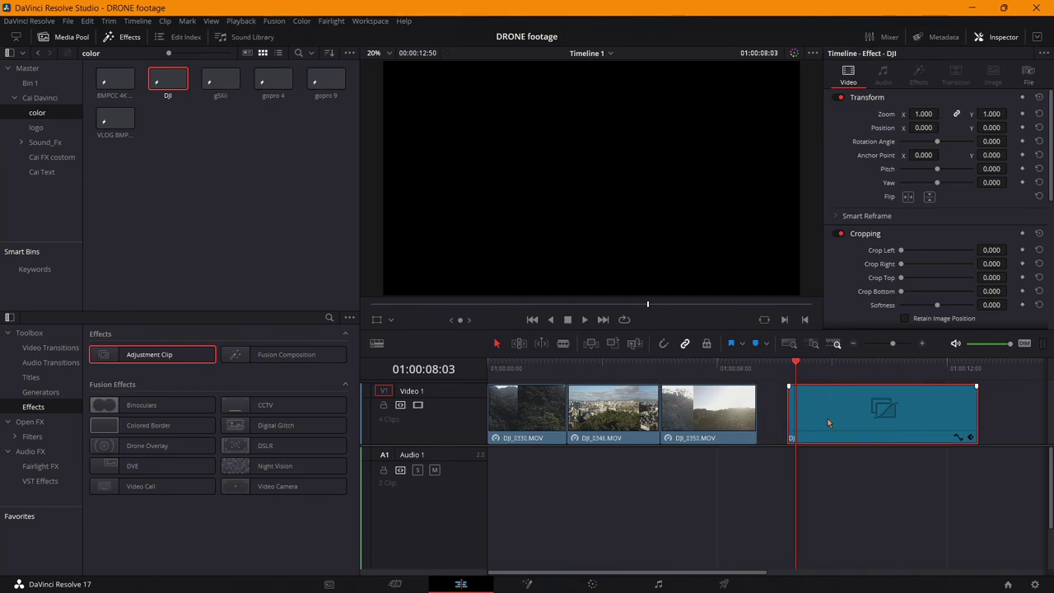
key(shift+6)
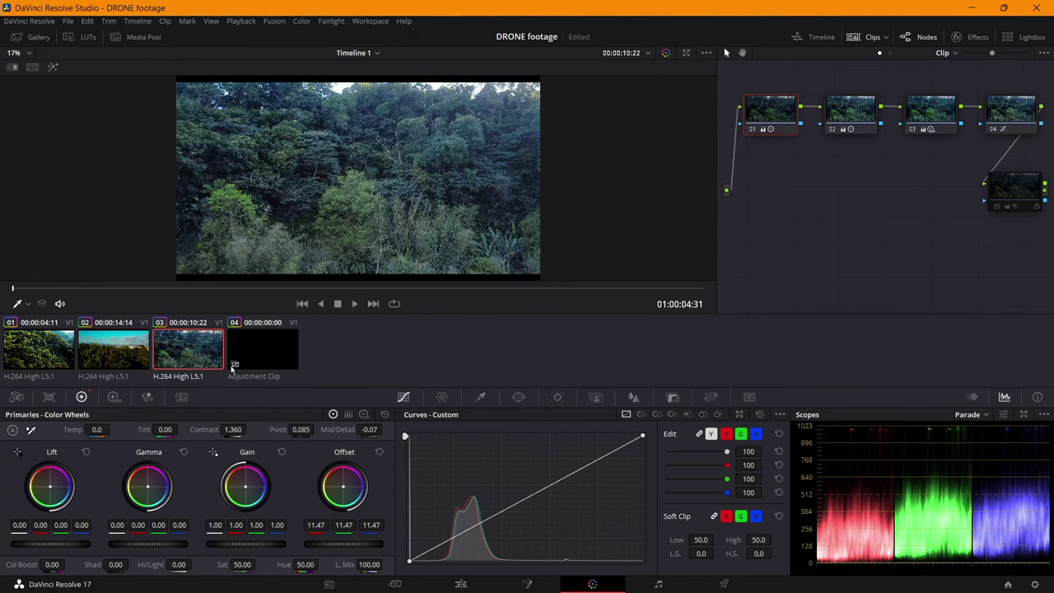
View clip 03's Generate LUT options without choosing one, and shift node 01 slightly in its node graph.
right_click(206, 359)
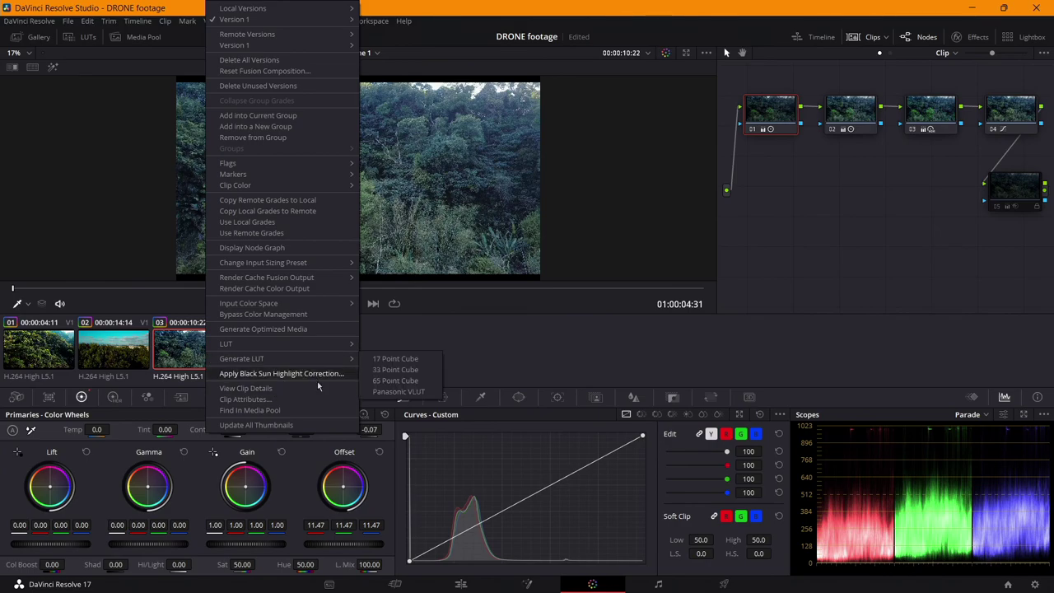
click(477, 348)
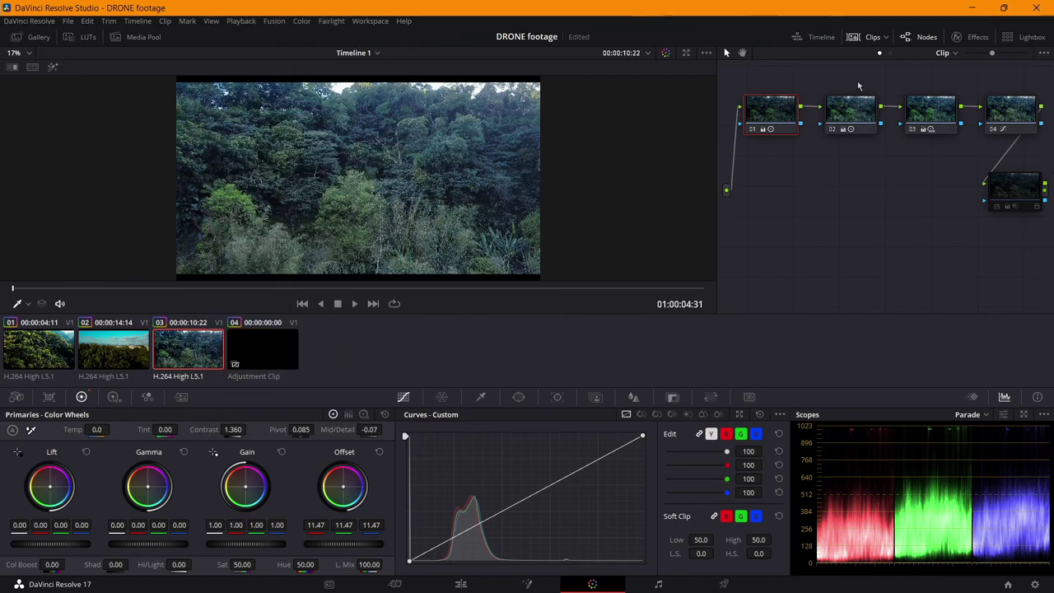
drag(780, 110, 782, 113)
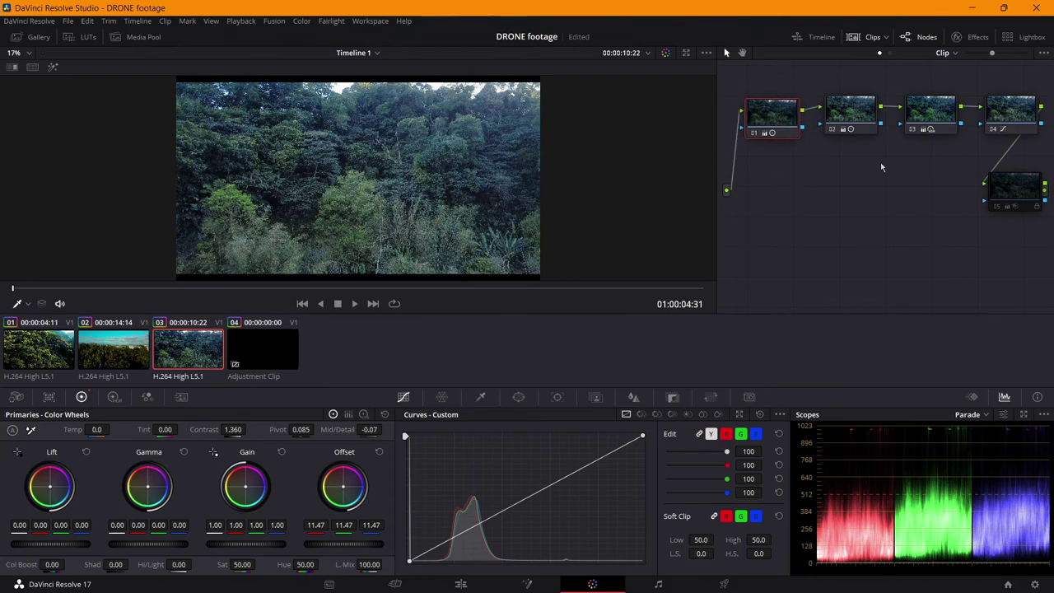
Undo the node shifts in clip 03's node graph and the DJI grade applied to that clip.
mouse_move(927, 120)
mouse_down()
mouse_move(912, 109)
mouse_move(928, 117)
mouse_up()
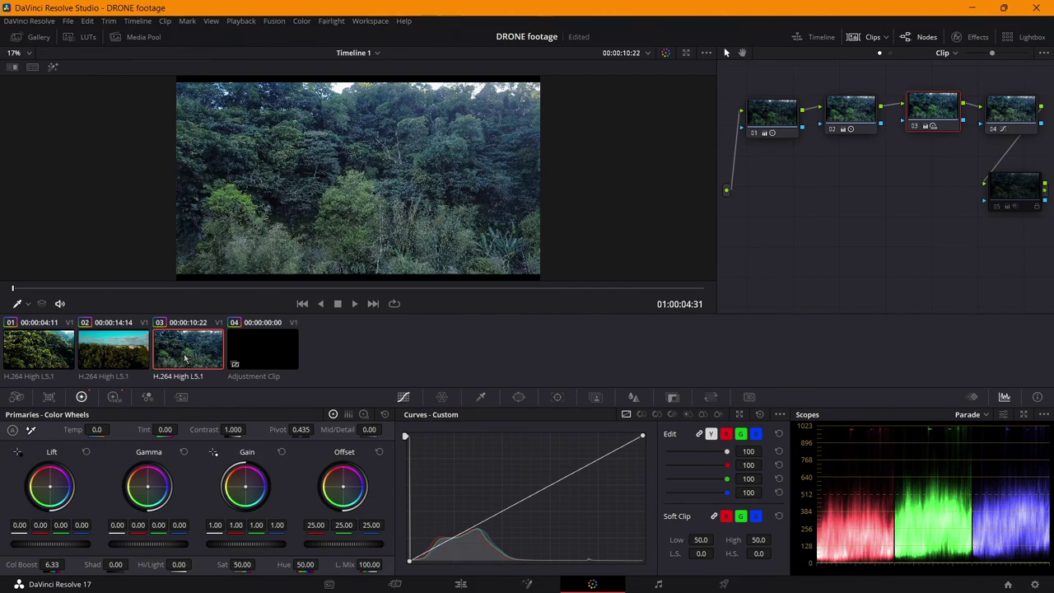
key(ctrl+z)
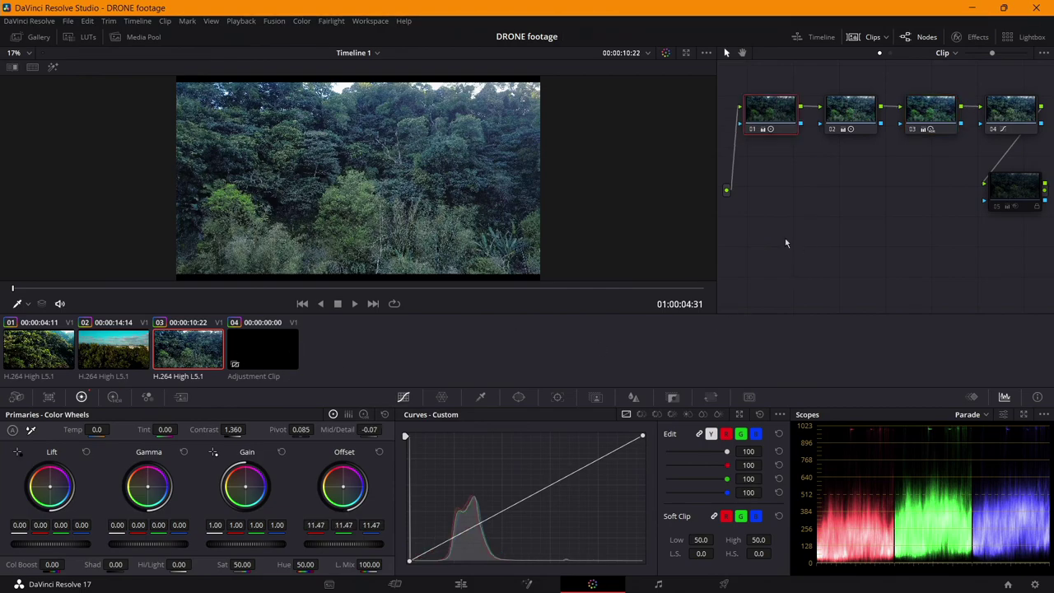
key(ctrl+z)
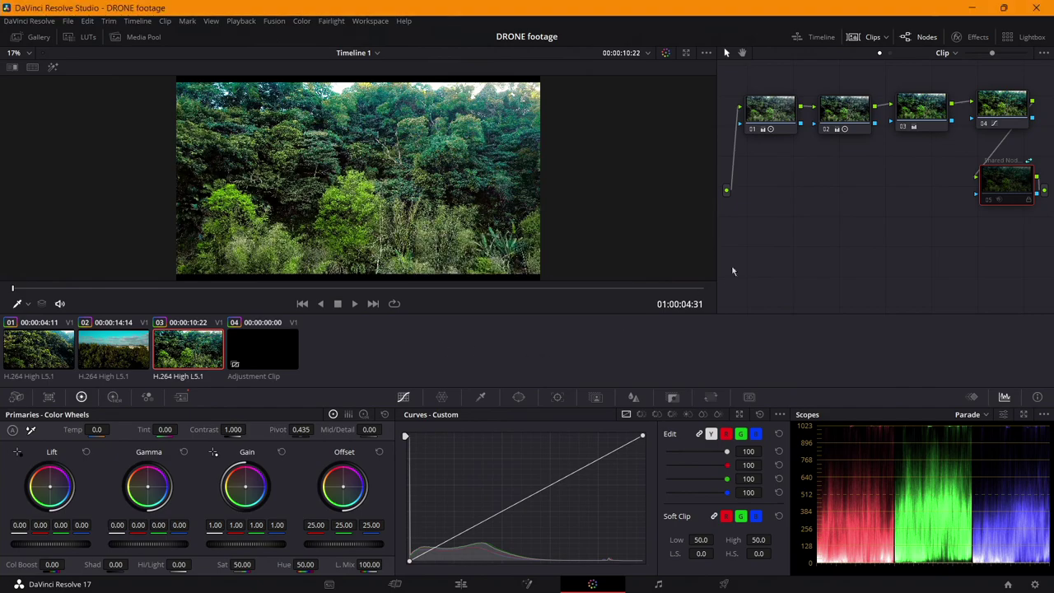
On the Edit page, delete the adjustment clip after the three drone clips and return the playhead to the timeline's start.
key(shift+4)
drag(822, 362, 836, 410)
key(Delete)
click(721, 369)
drag(722, 368, 487, 419)
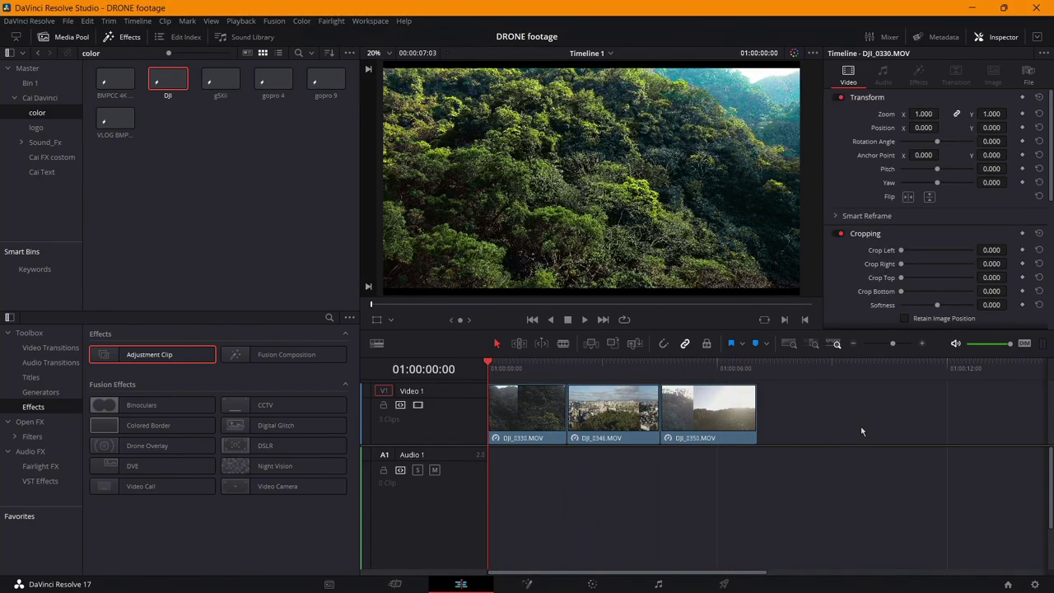
drag(523, 368, 407, 417)
drag(533, 370, 436, 446)
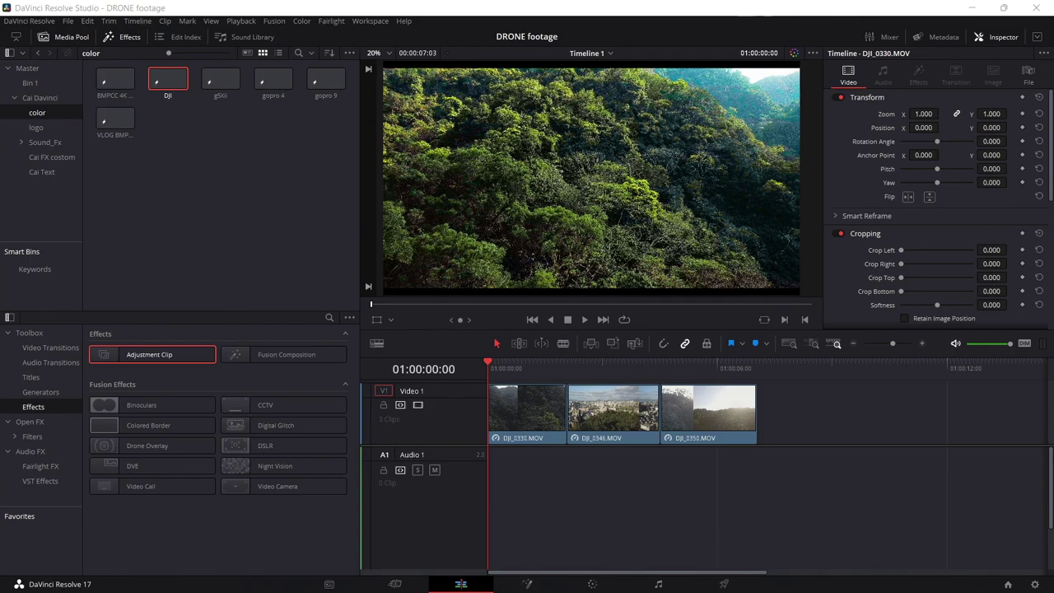
click(889, 535)
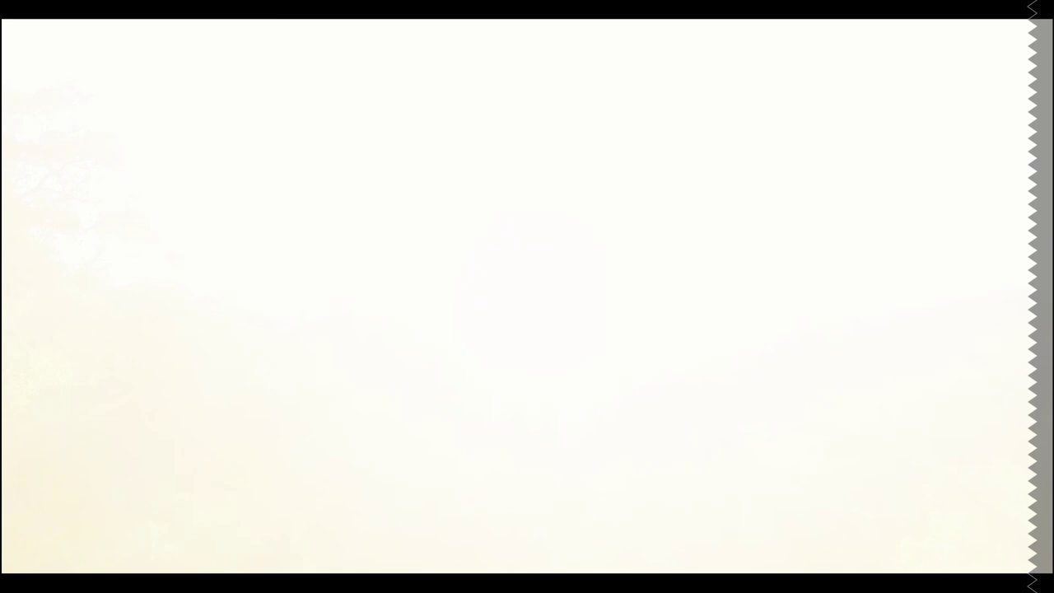
key(l)
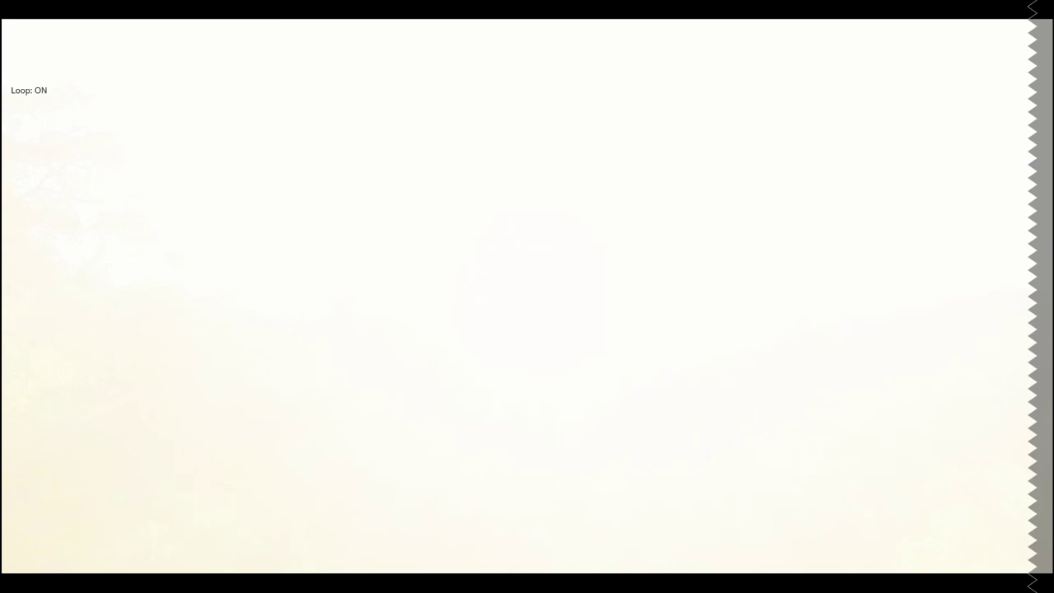